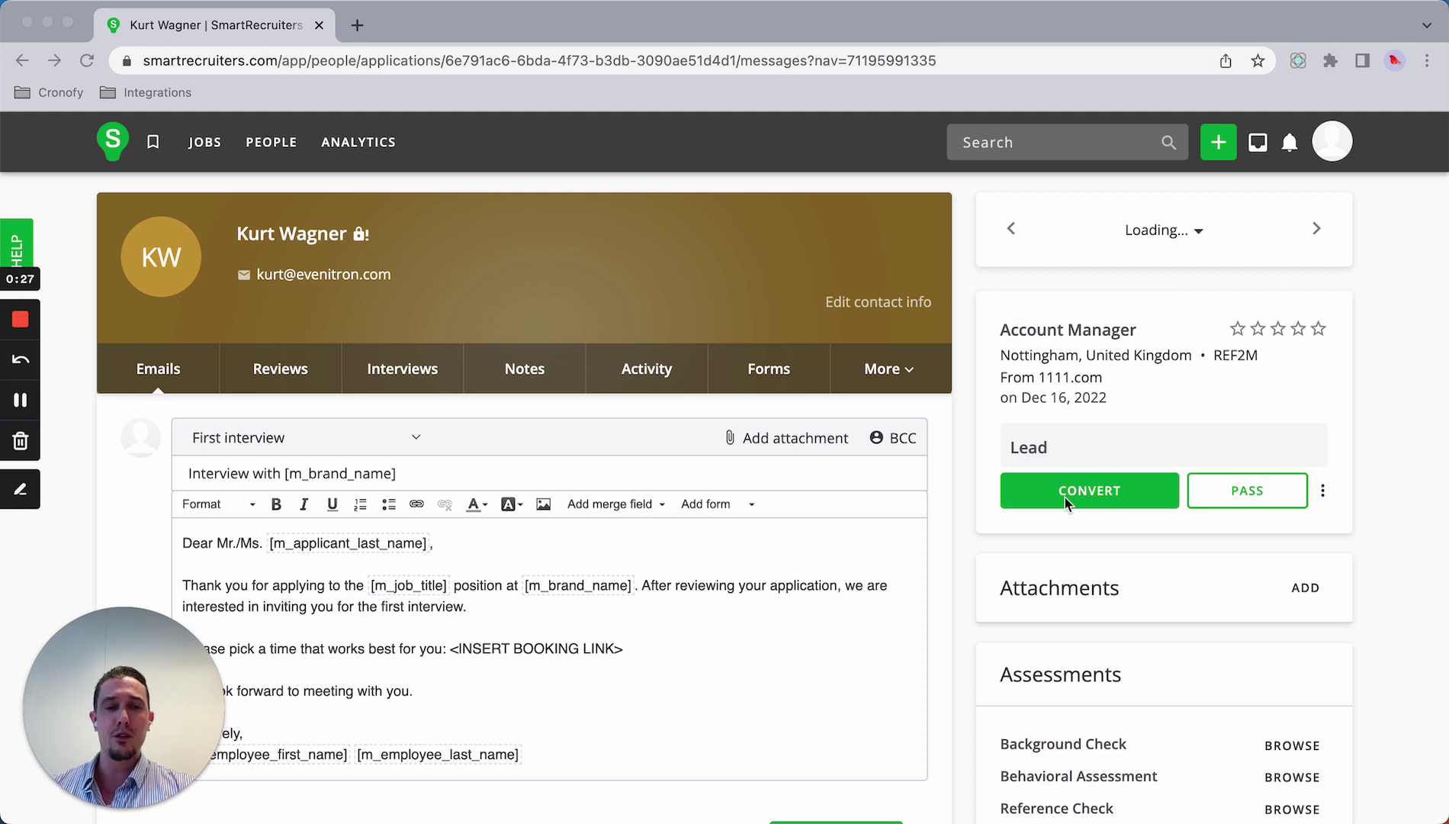
Convert the lead to an applicant and move them to the Recruiter Screen stage.
{"action": "left_click", "coordinate": [1087, 497]}
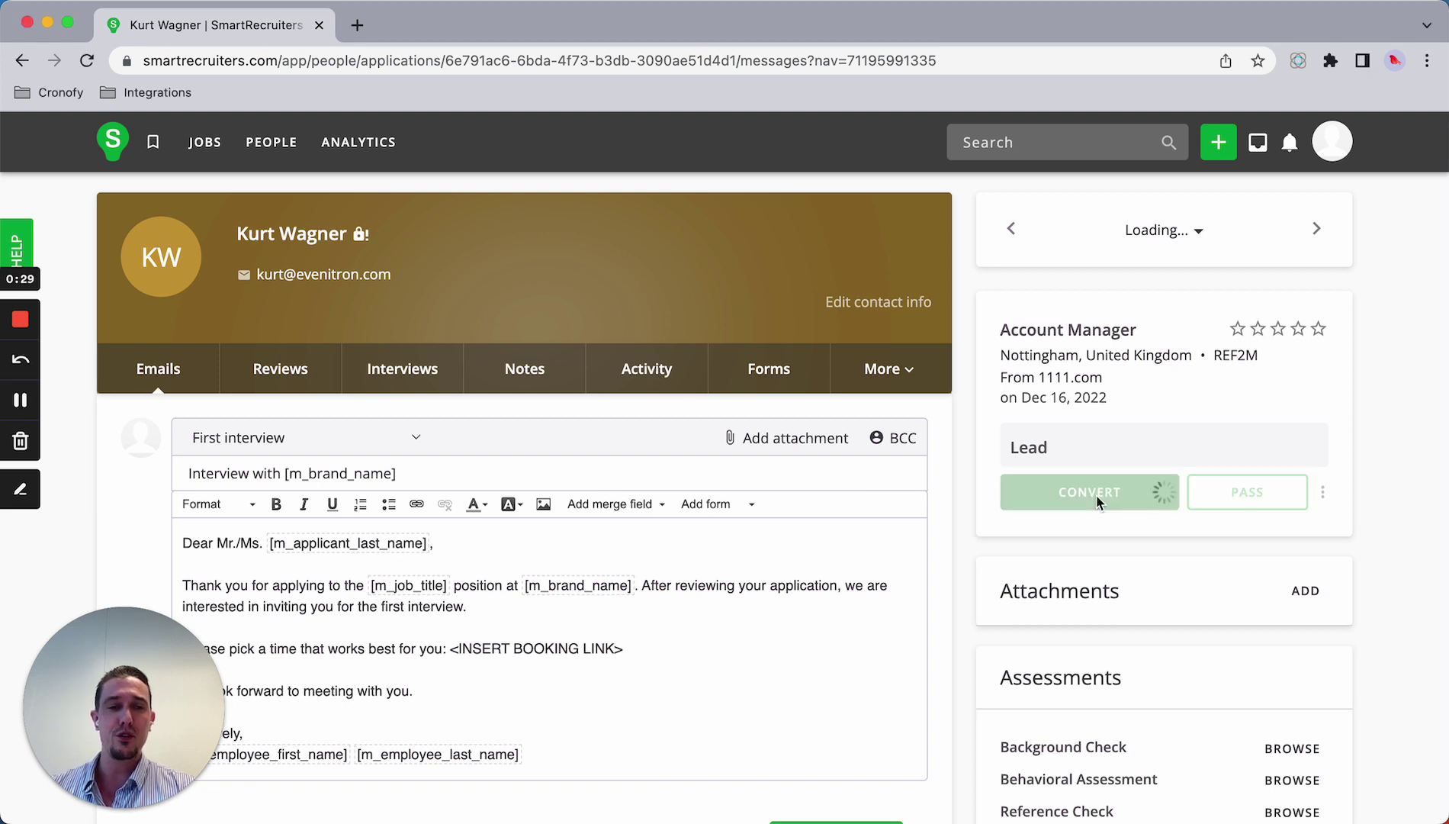
{"action": "left_click", "coordinate": [1068, 534]}
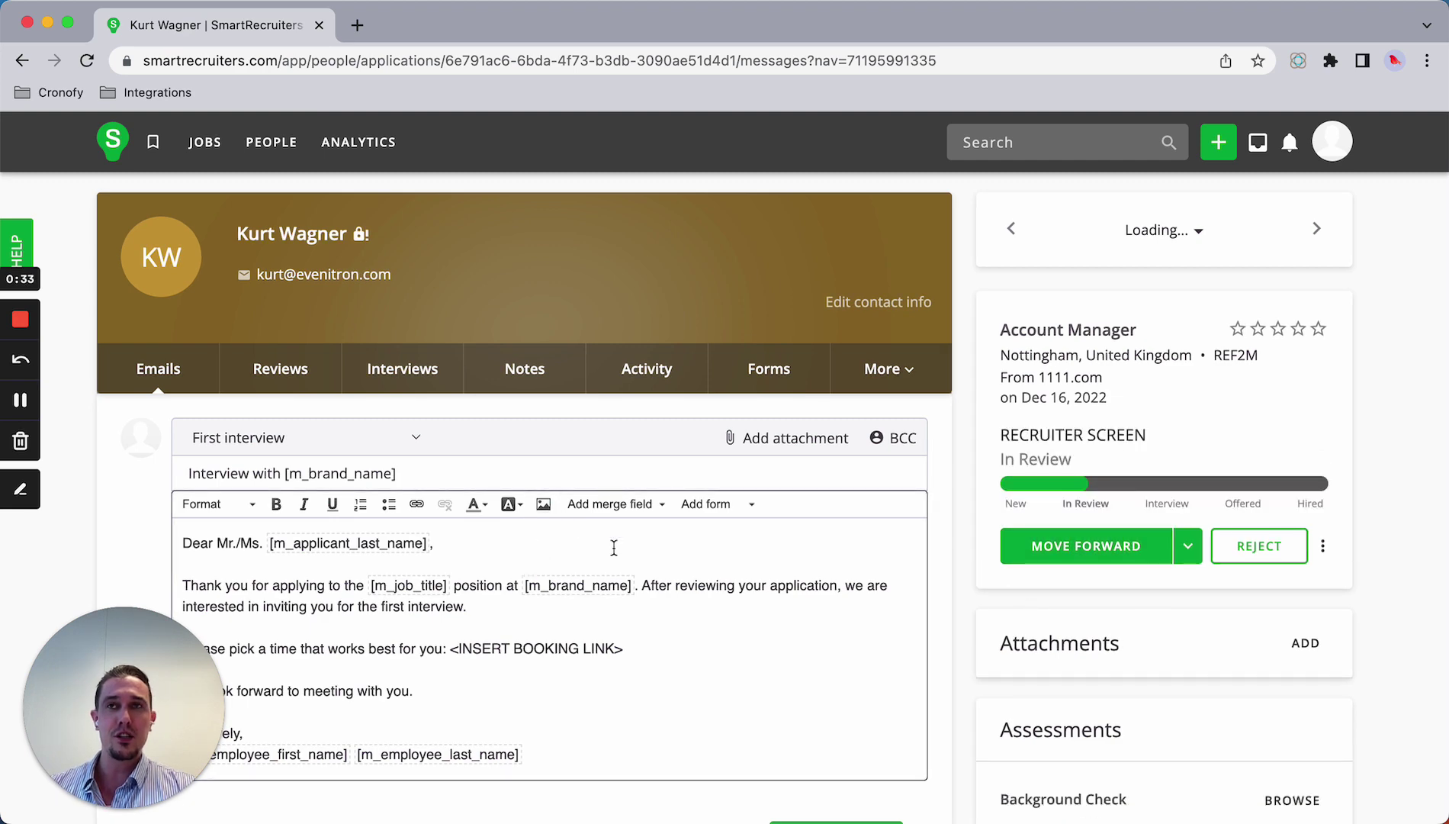
{"action": "scroll", "coordinate": [568, 534], "scroll_direction": "down", "scroll_amount": 2}
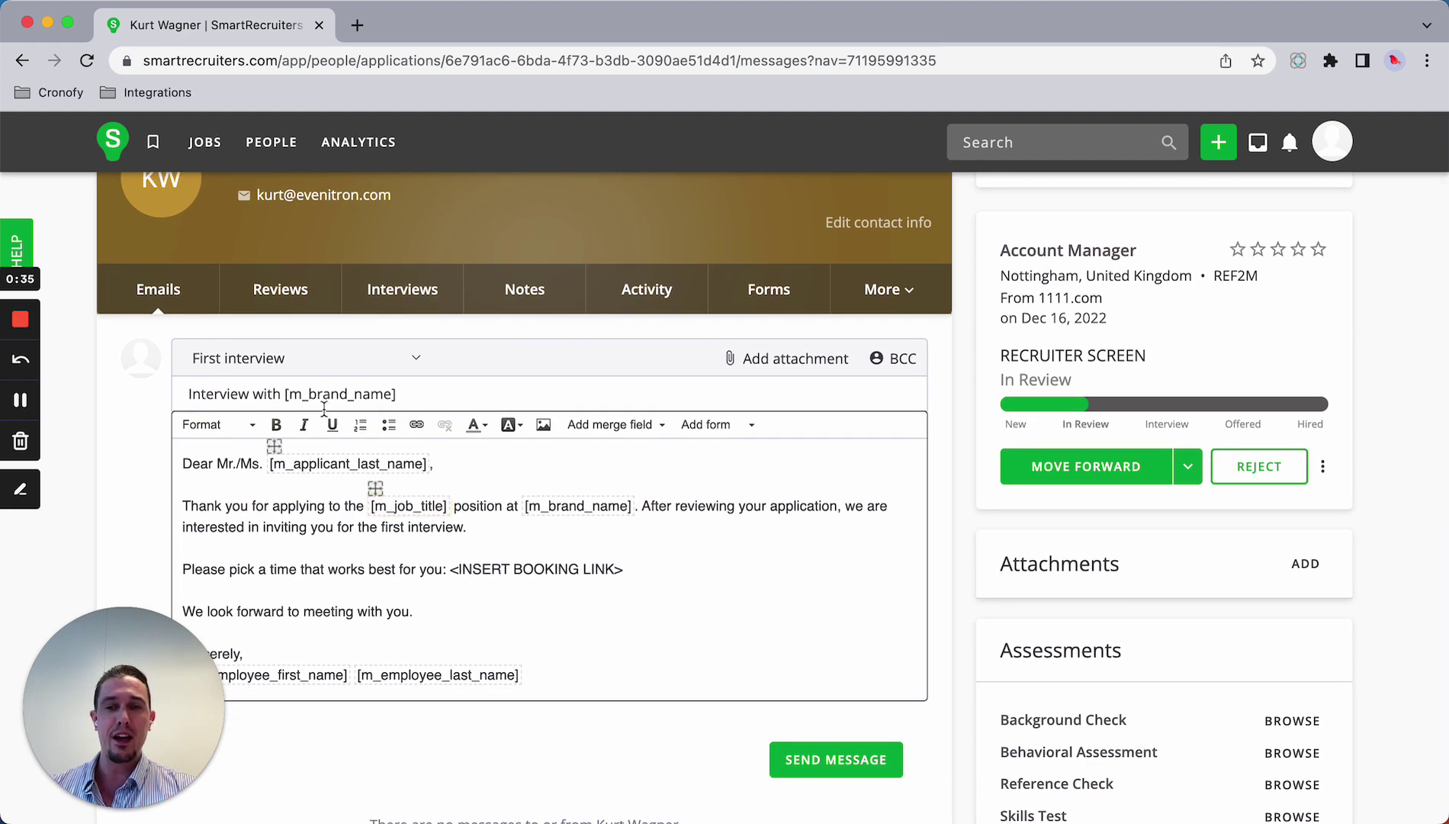
Delete the <INSERT BOOKING LINK> placeholder from the email and bring up Cronofy scheduling.
{"action": "left_click_drag", "start_coordinate": [632, 569], "coordinate": [460, 570]}
{"action": "key", "text": "BackSpace"}
{"action": "key", "text": "BackSpace"}
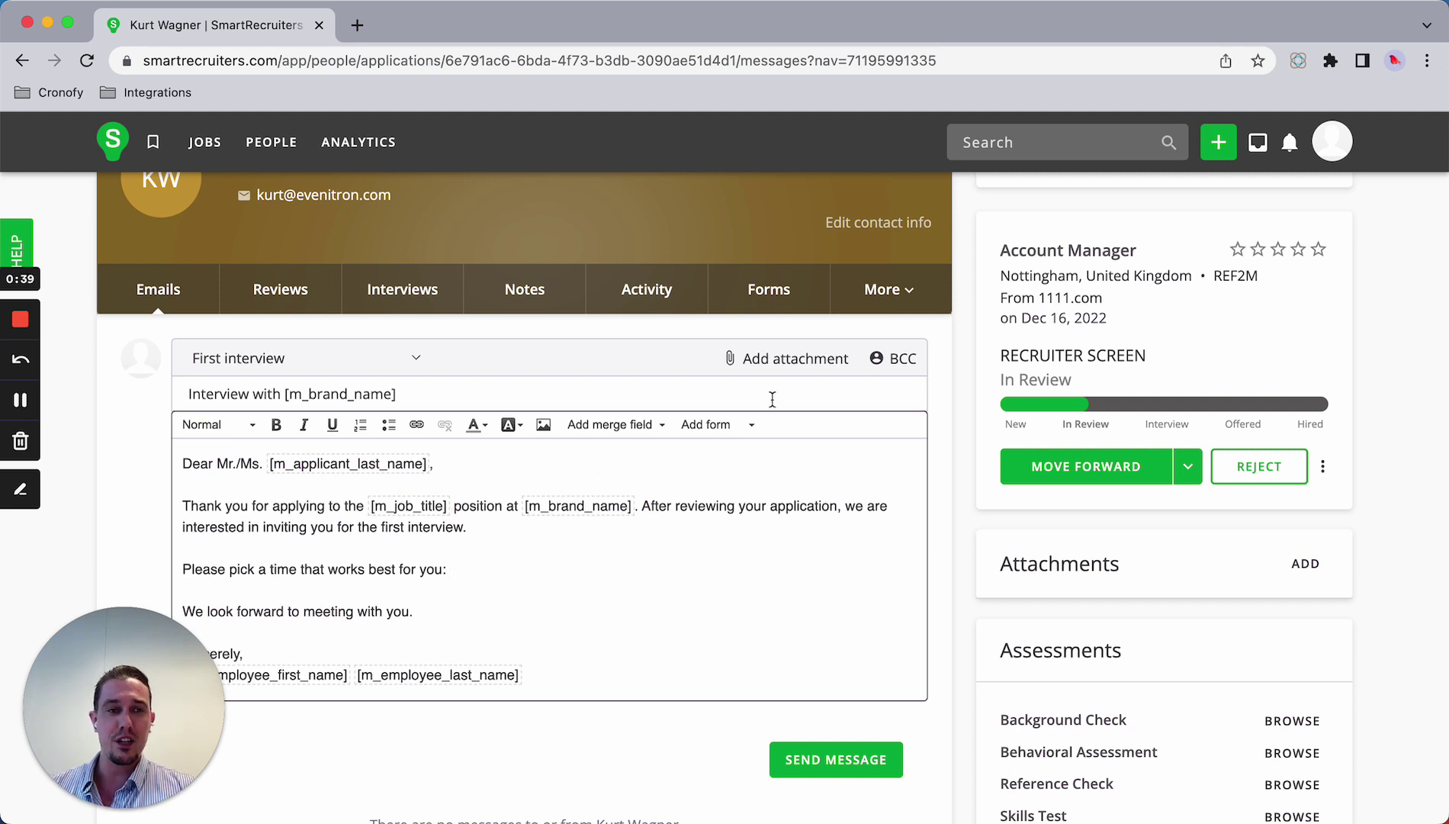
{"action": "left_click", "coordinate": [1298, 61]}
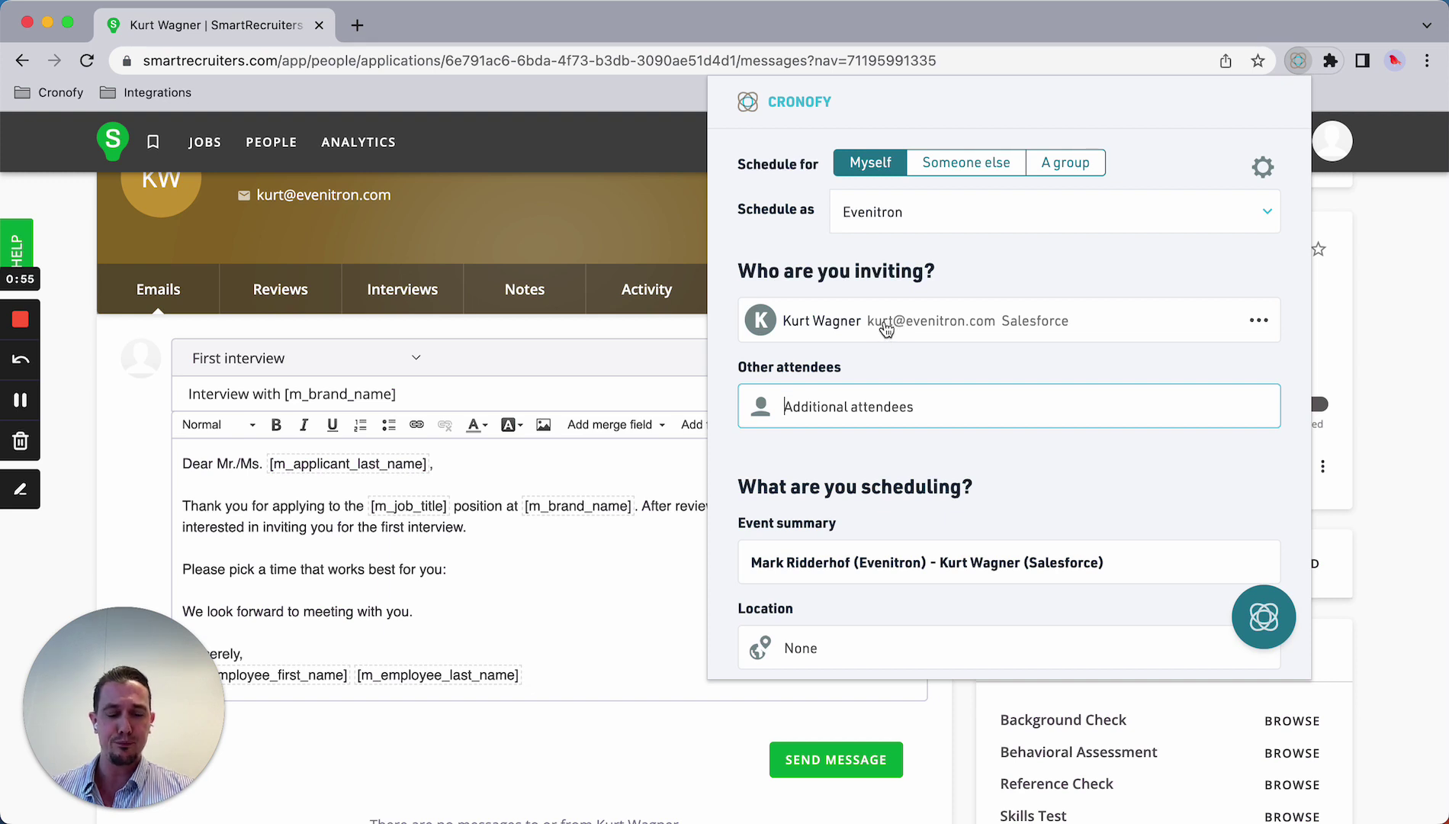
Review the Cronofy form and create the 15-minute Google Meet invitation link.
{"action": "scroll", "coordinate": [885, 328], "scroll_direction": "down", "scroll_amount": 3}
{"action": "scroll", "coordinate": [885, 328], "scroll_direction": "up", "scroll_amount": 3}
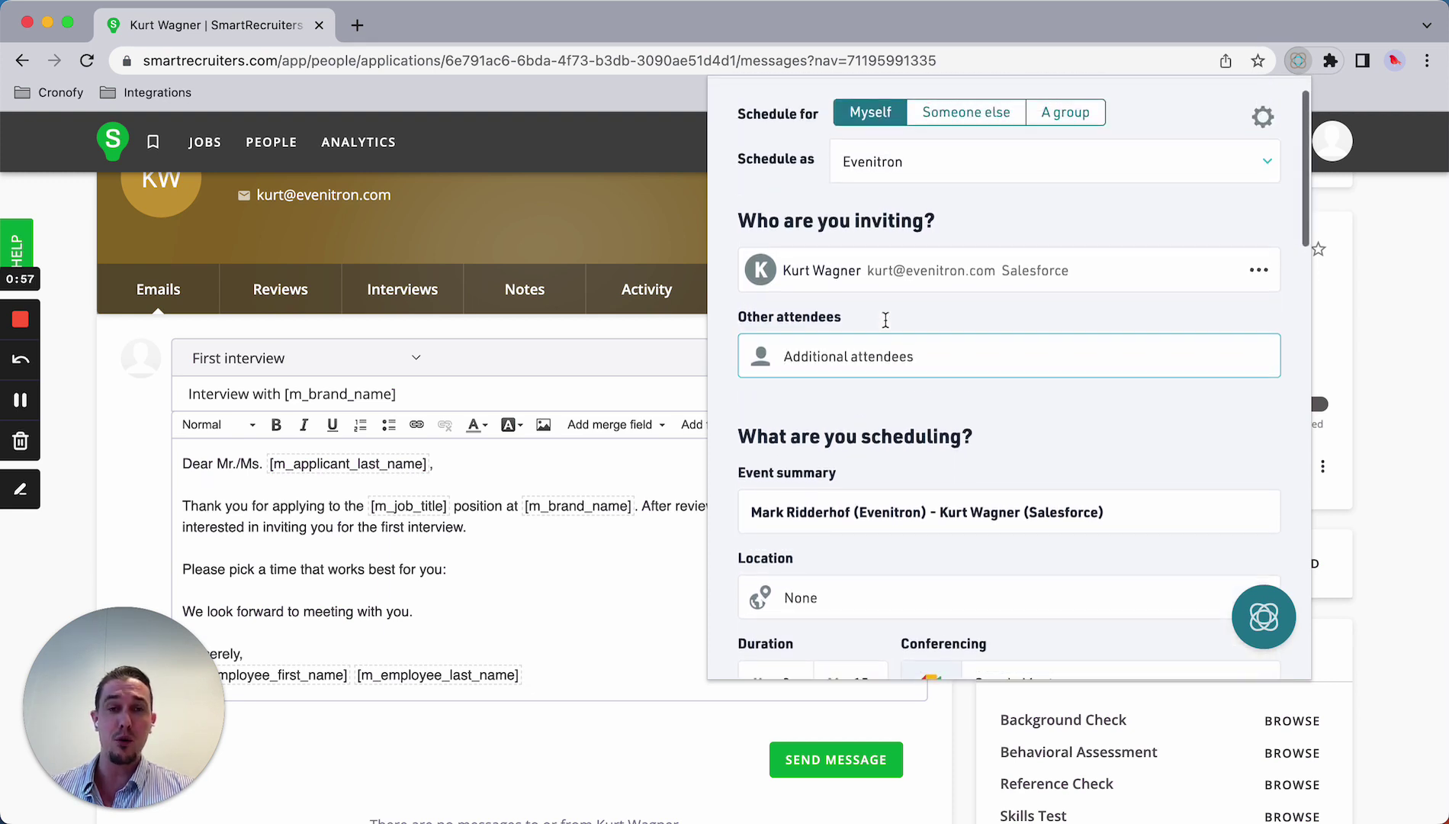
{"action": "scroll", "coordinate": [893, 351], "scroll_direction": "down", "scroll_amount": 3}
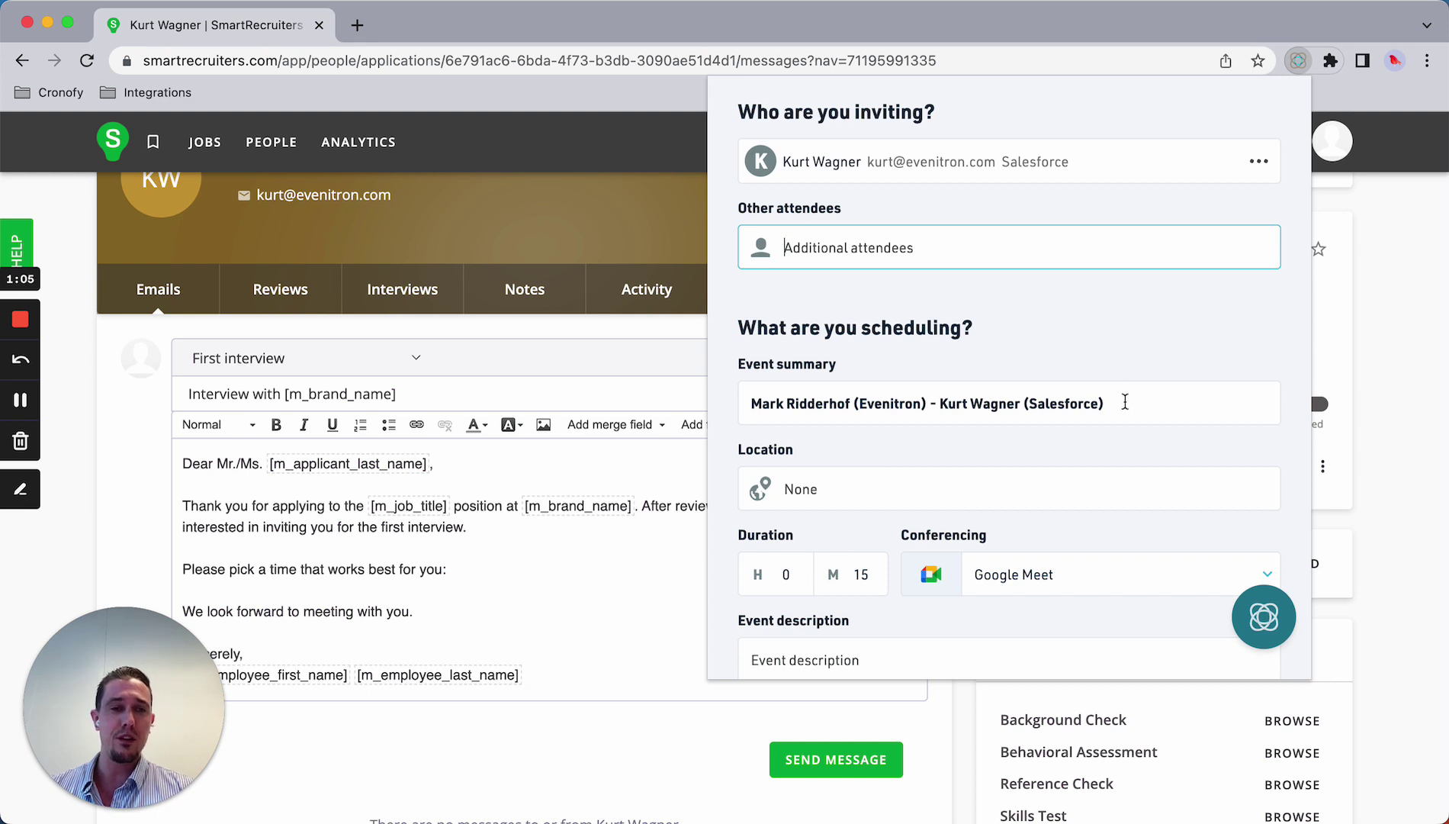
{"action": "scroll", "coordinate": [881, 482], "scroll_direction": "down", "scroll_amount": 5}
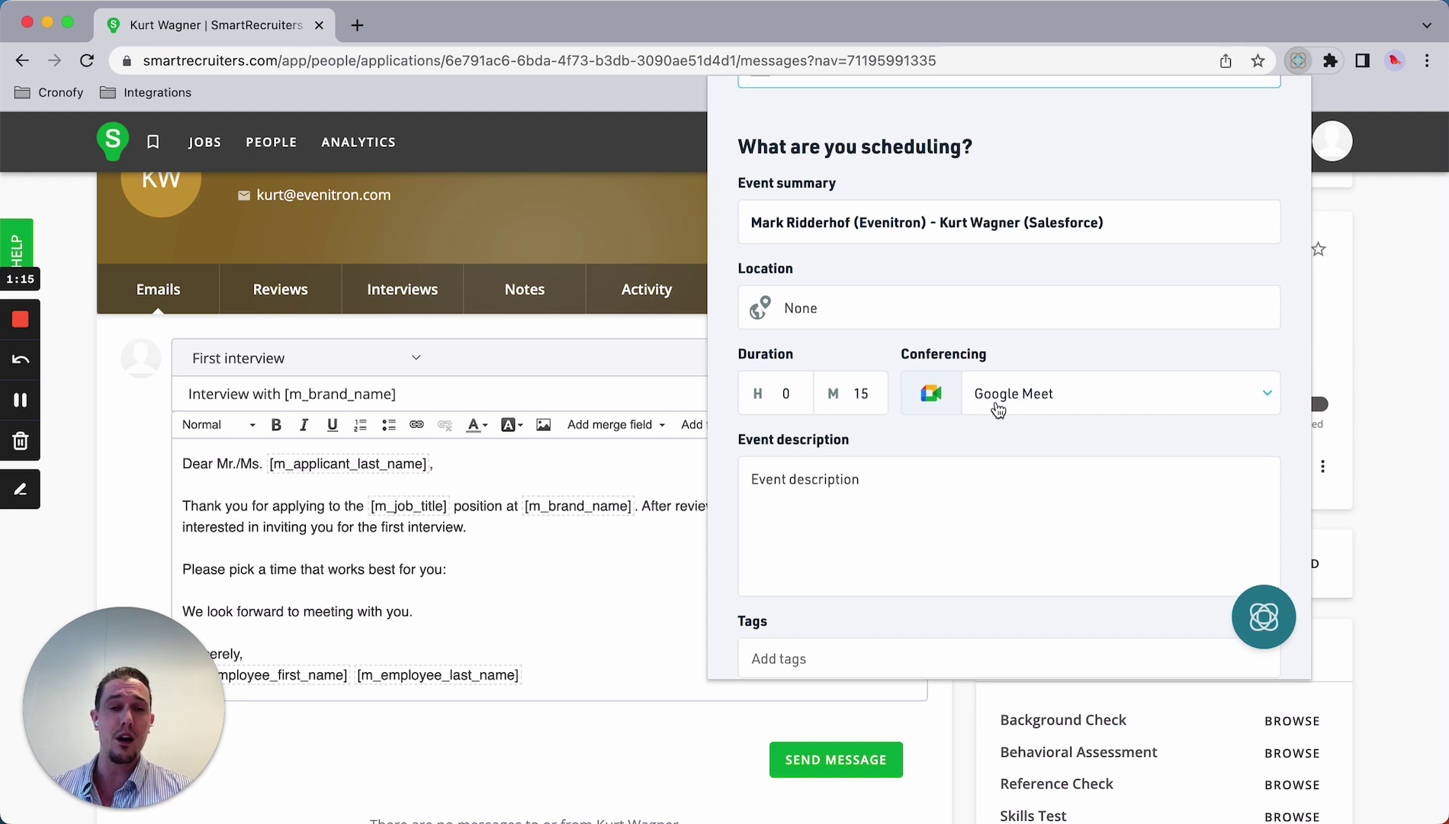
{"action": "scroll", "coordinate": [1001, 416], "scroll_direction": "down", "scroll_amount": 5}
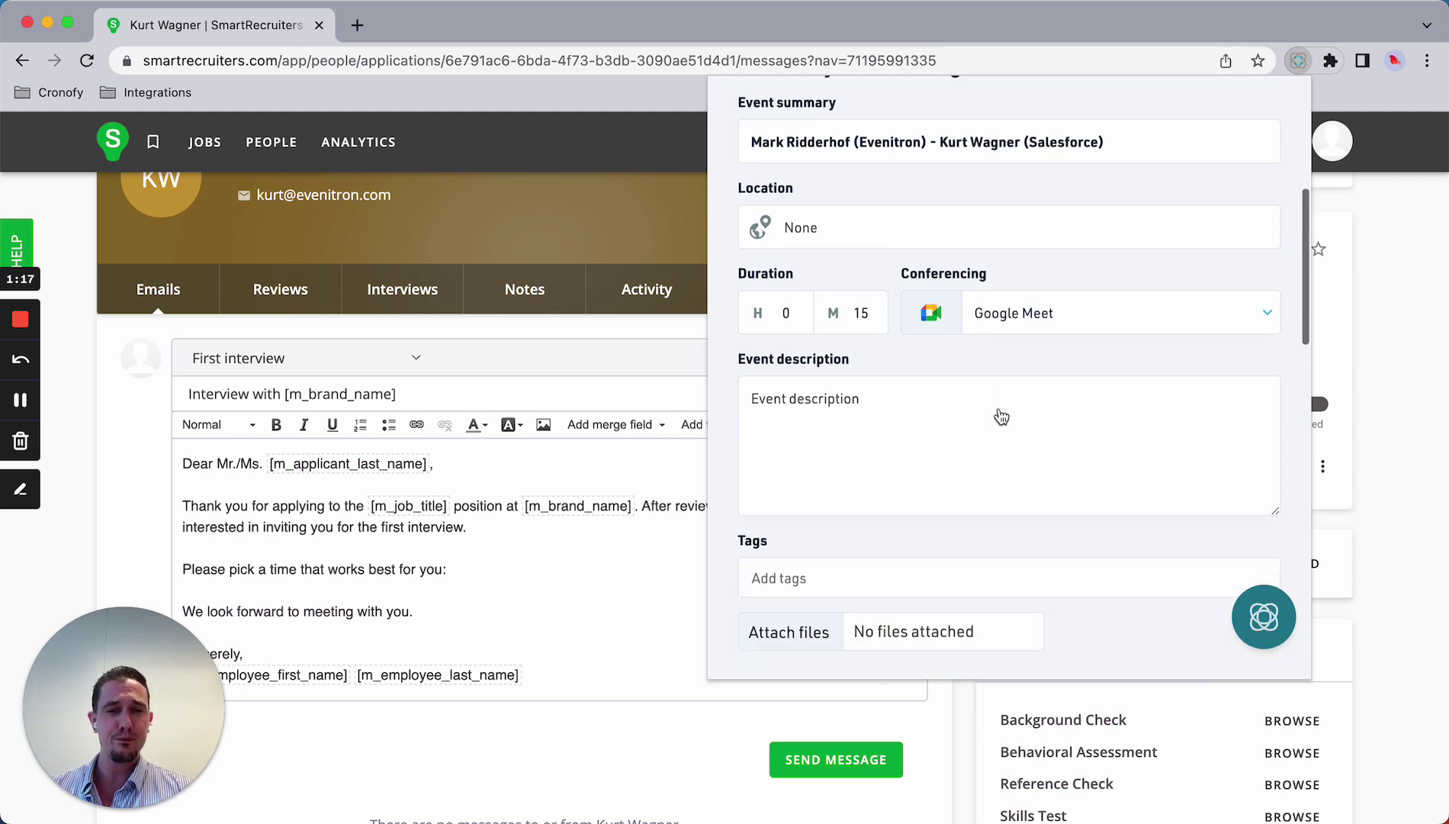
{"action": "scroll", "coordinate": [900, 466], "scroll_direction": "down", "scroll_amount": 10}
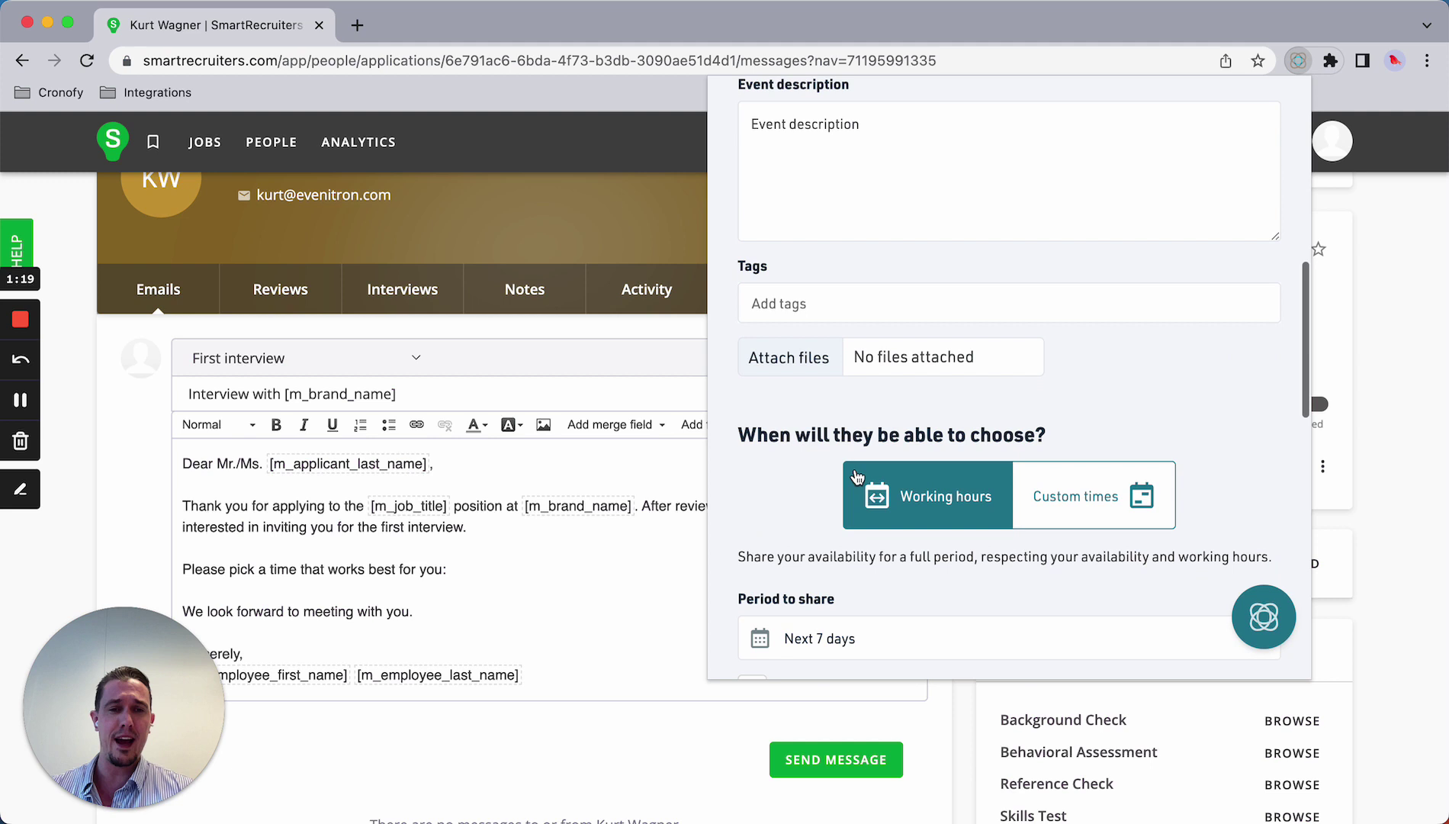
{"action": "scroll", "coordinate": [969, 443], "scroll_direction": "down", "scroll_amount": 7}
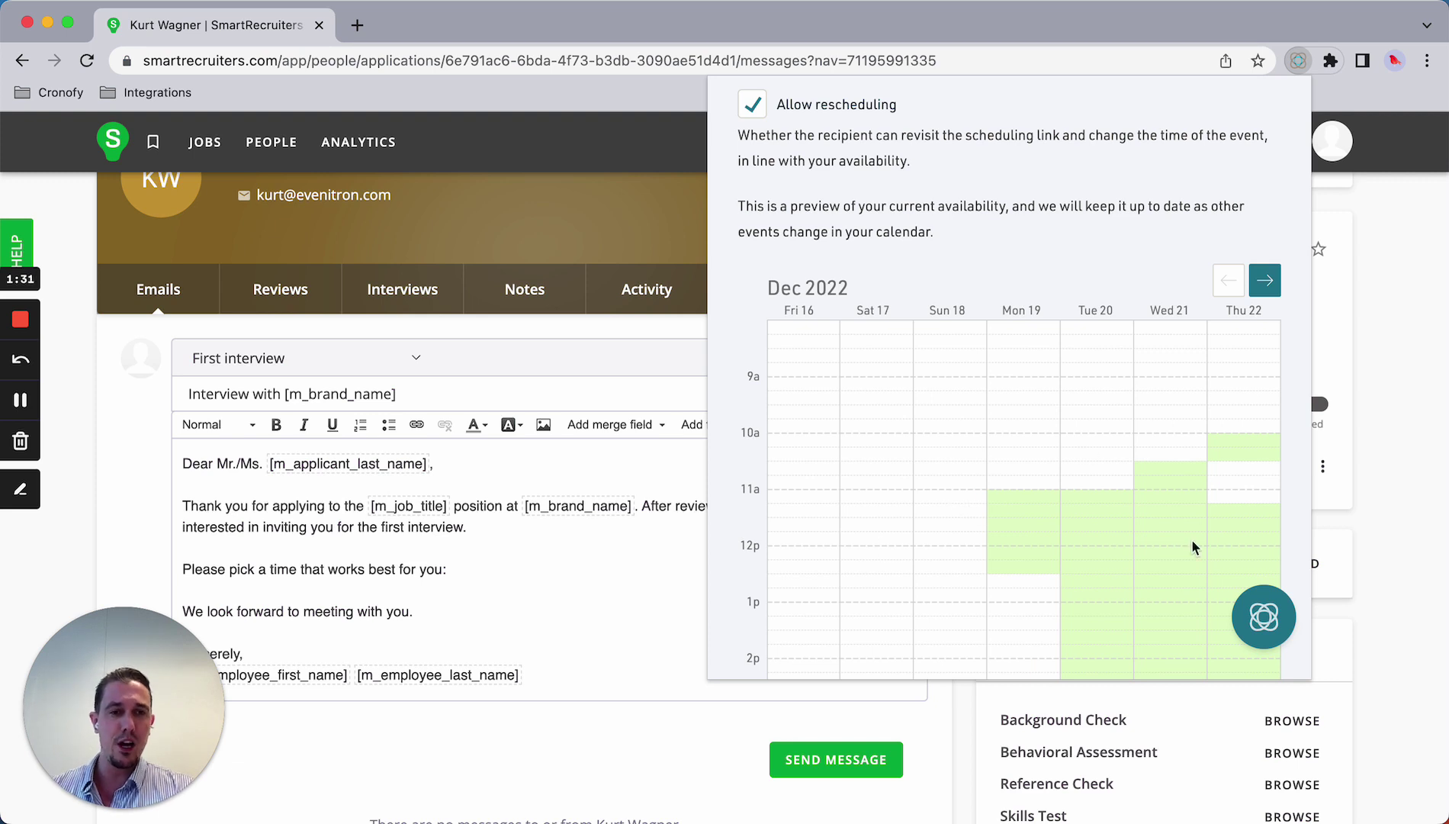
{"action": "left_click", "coordinate": [1196, 619]}
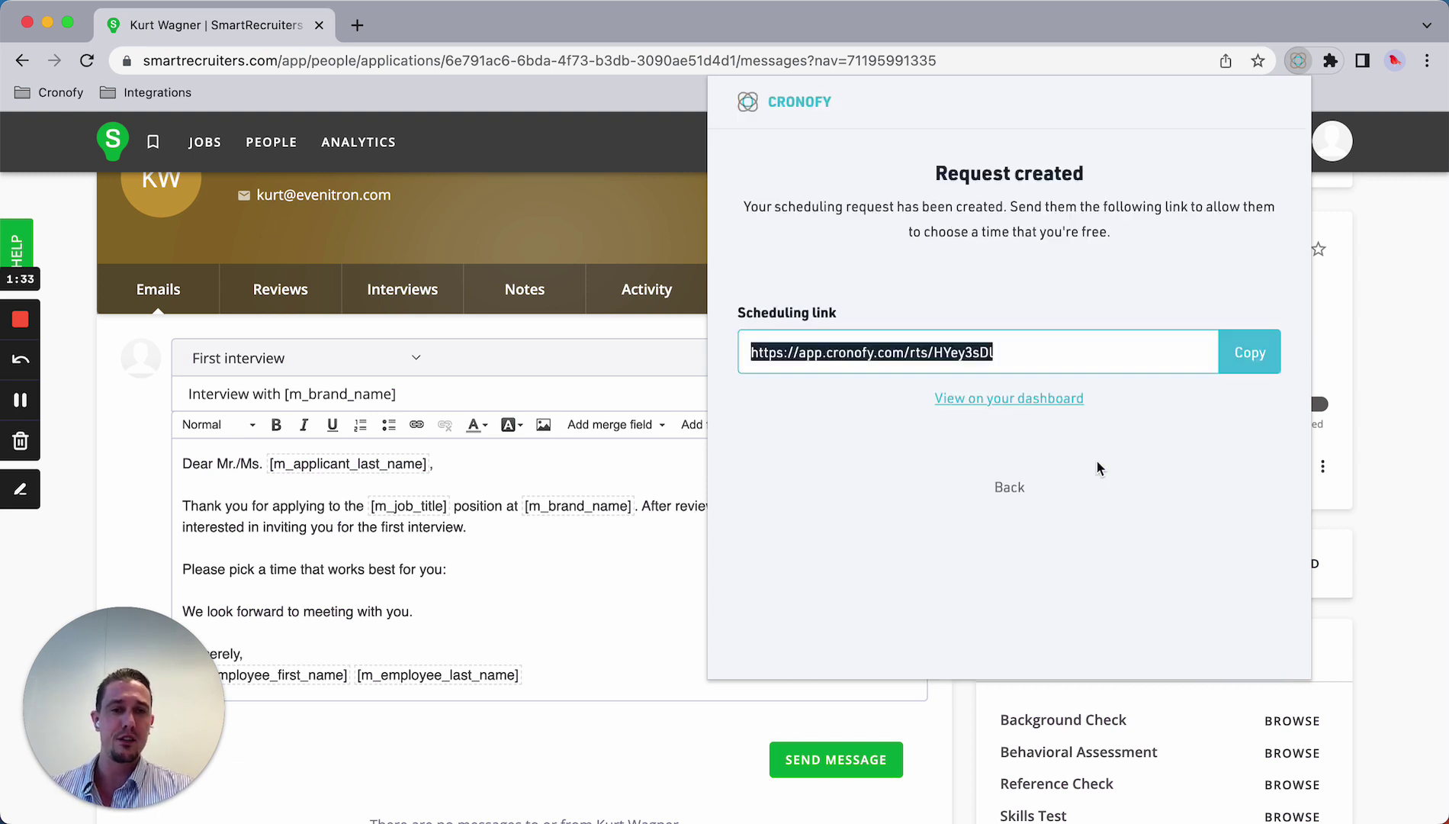
Copy the scheduling link and paste it into the email after 'for you:'.
{"action": "left_click", "coordinate": [1237, 364]}
{"action": "left_click", "coordinate": [720, 569]}
{"action": "key", "text": "cmd+v"}
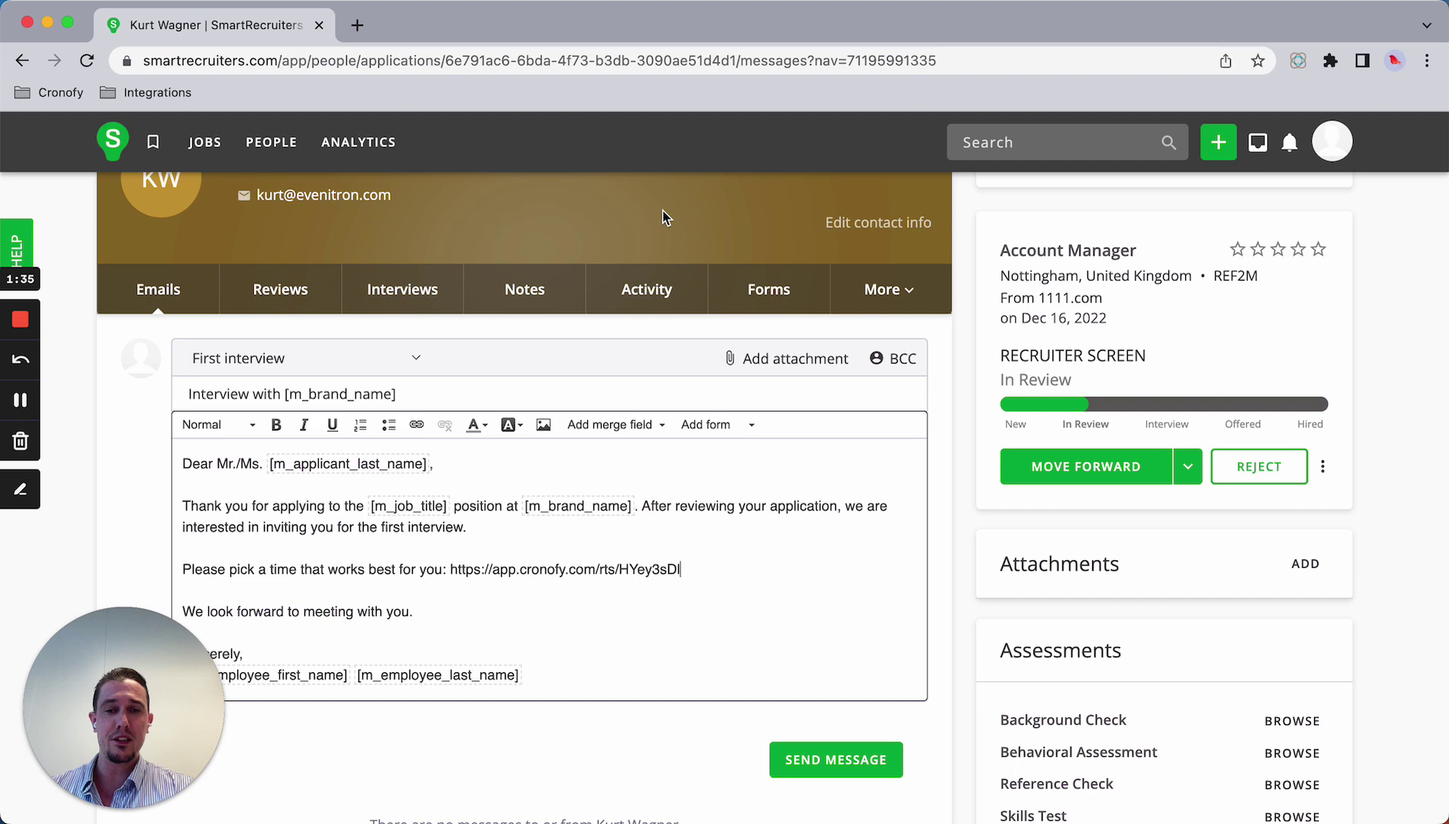
Load the scheduling link in a new tab and book Monday 19 December, 11:00–11:15 AM.
{"action": "left_click", "coordinate": [358, 27]}
{"action": "key", "text": "cmd+v"}
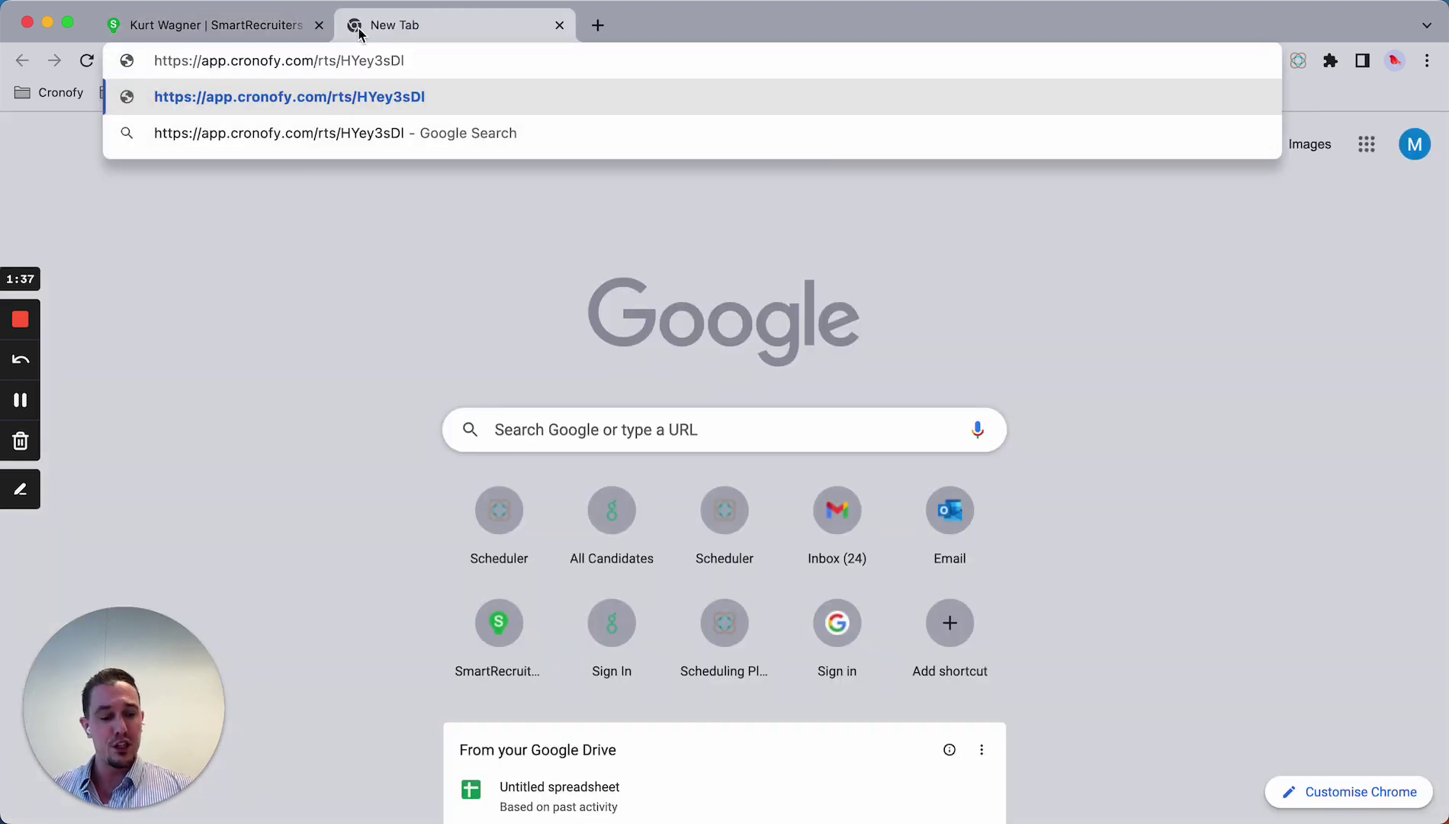
{"action": "key", "text": "Return"}
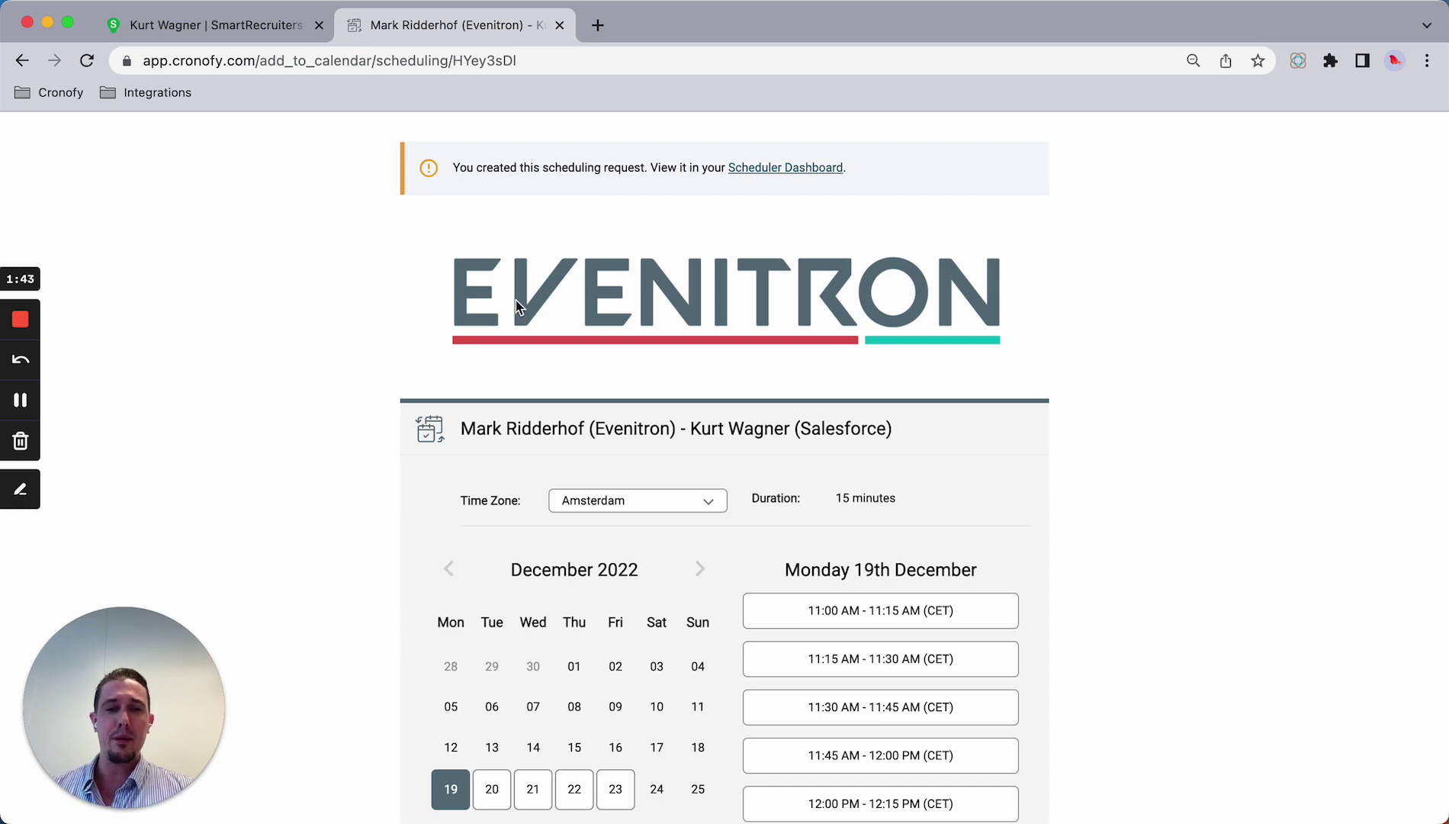
{"action": "scroll", "coordinate": [515, 300], "scroll_direction": "down", "scroll_amount": 2}
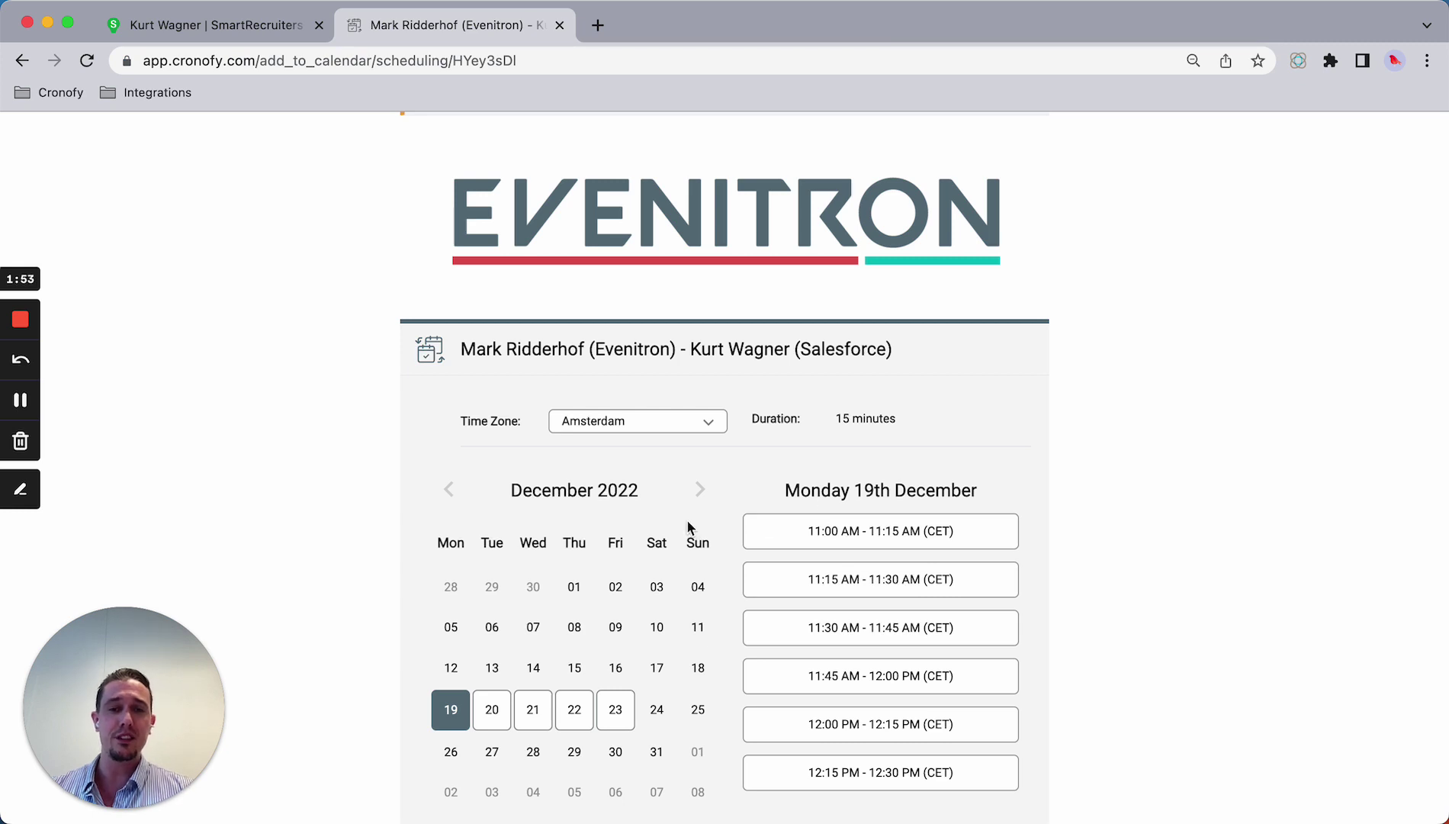
{"action": "scroll", "coordinate": [650, 564], "scroll_direction": "down", "scroll_amount": 1}
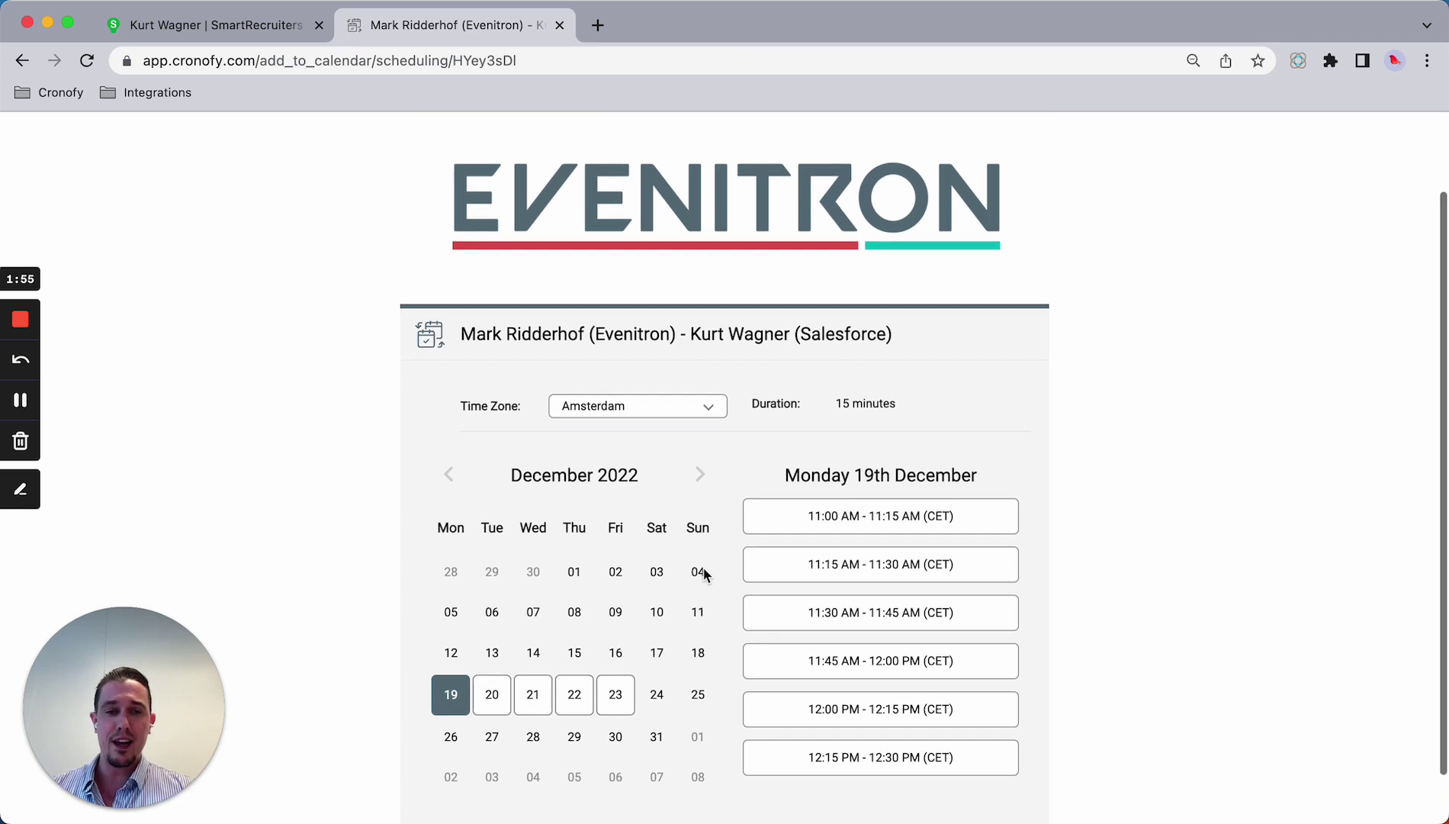
{"action": "left_click", "coordinate": [799, 511]}
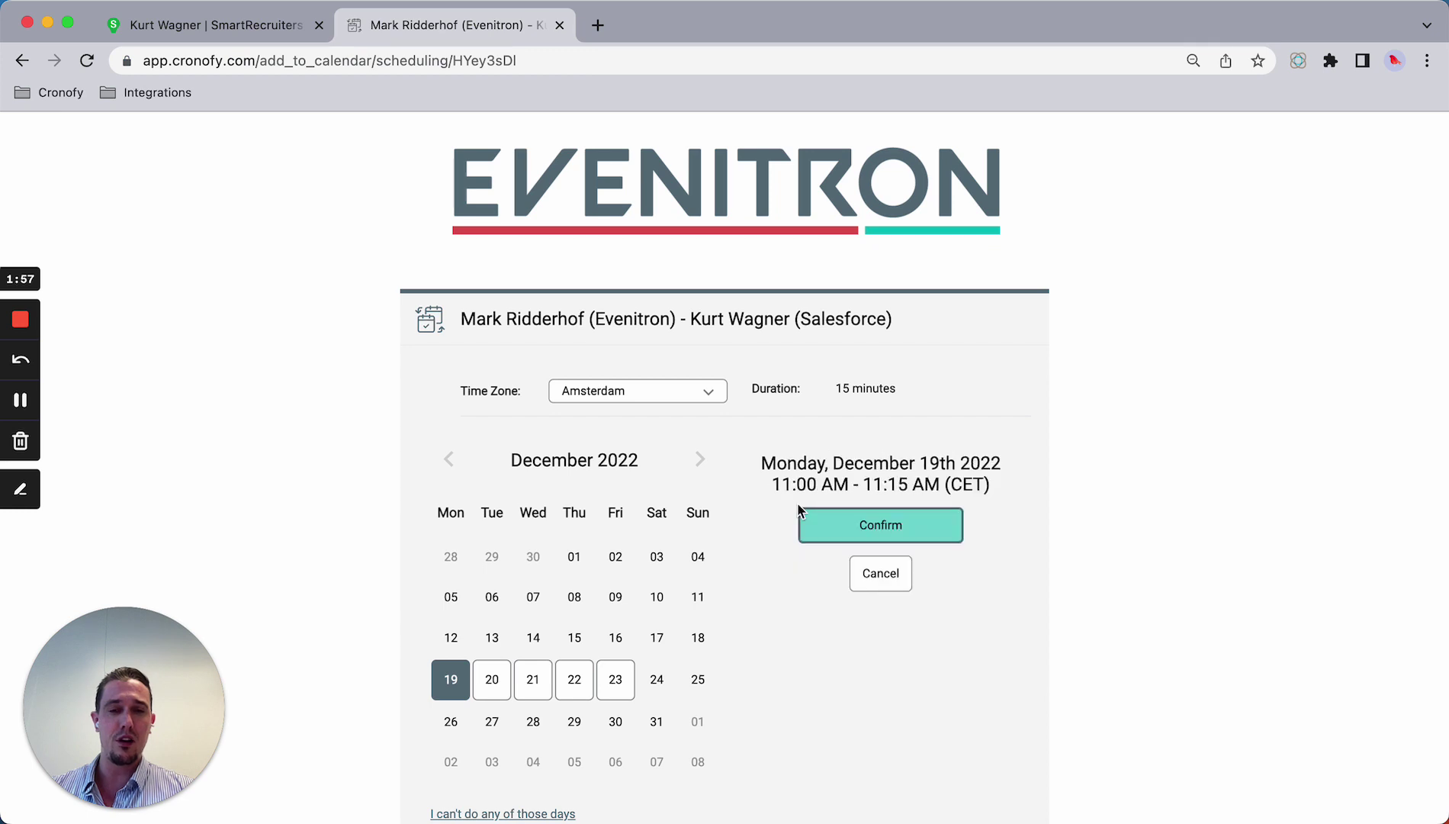
{"action": "left_click", "coordinate": [831, 536]}
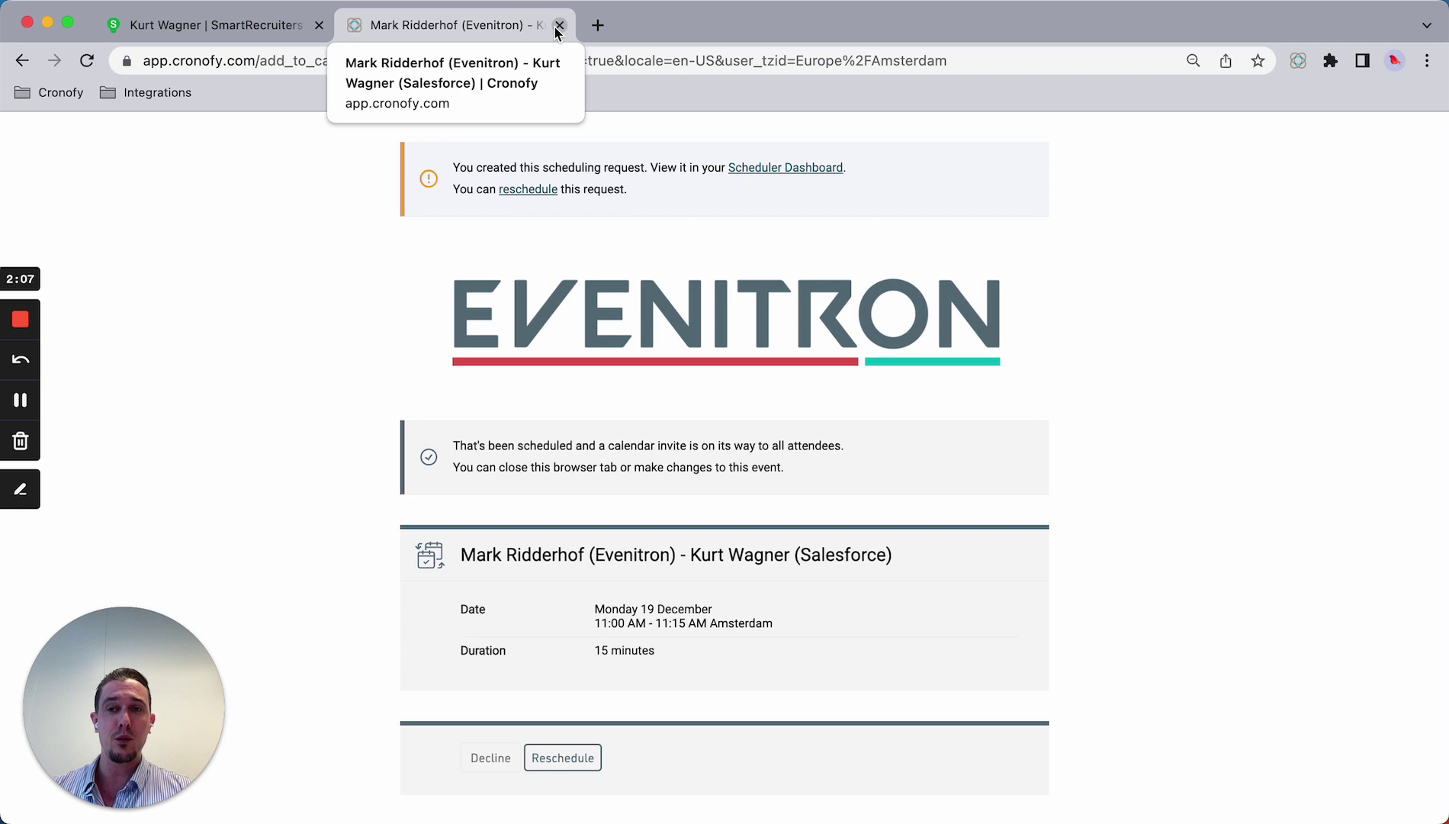
Close the booking tab and check the Interviews tab for the 19 December 11:00–11:15 AM interview.
{"action": "left_click", "coordinate": [559, 28]}
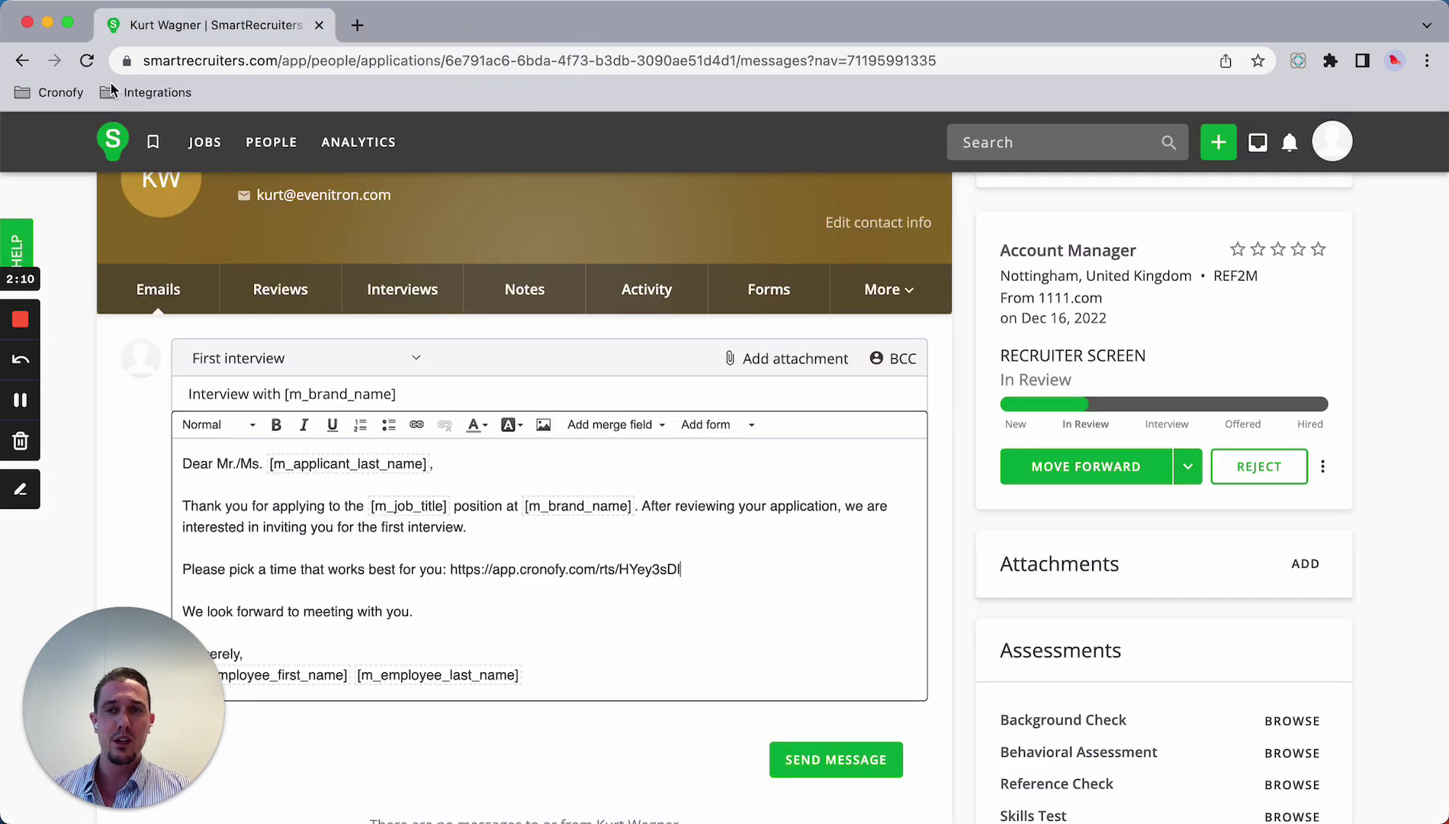
{"action": "left_click", "coordinate": [451, 275]}
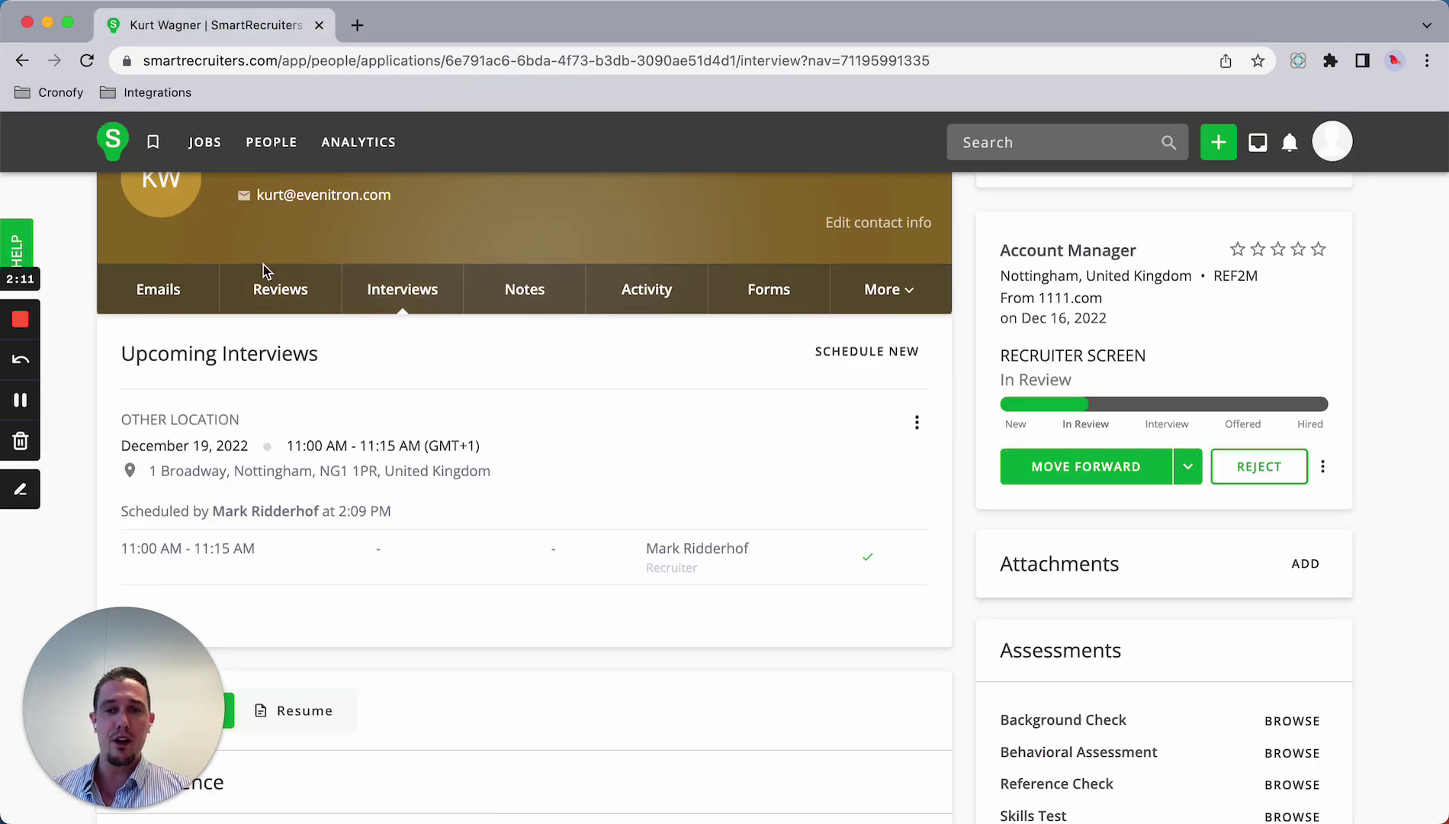
{"action": "scroll", "coordinate": [305, 320], "scroll_direction": "down", "scroll_amount": 1}
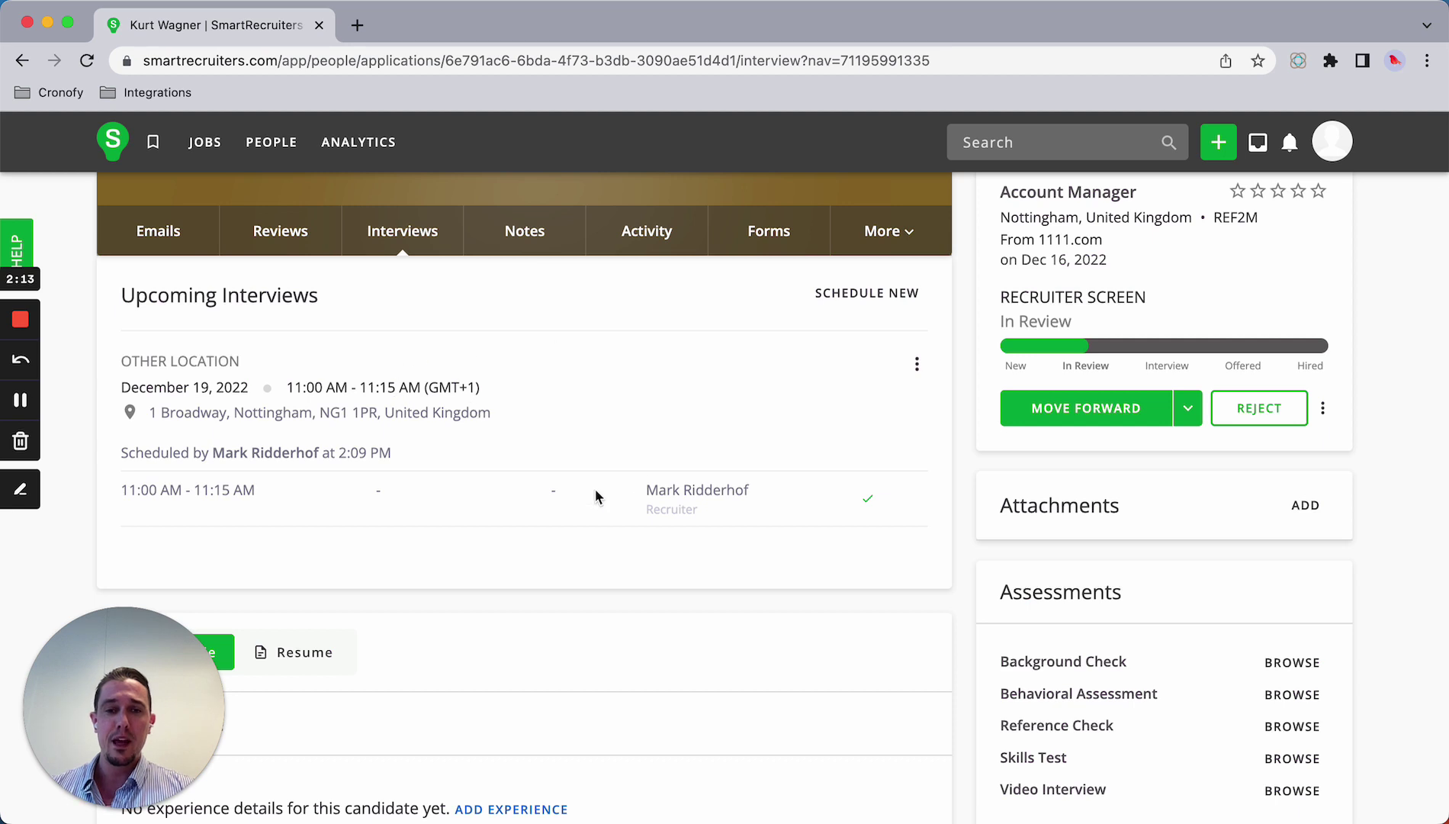
{"action": "scroll", "coordinate": [495, 355], "scroll_direction": "up", "scroll_amount": 1}
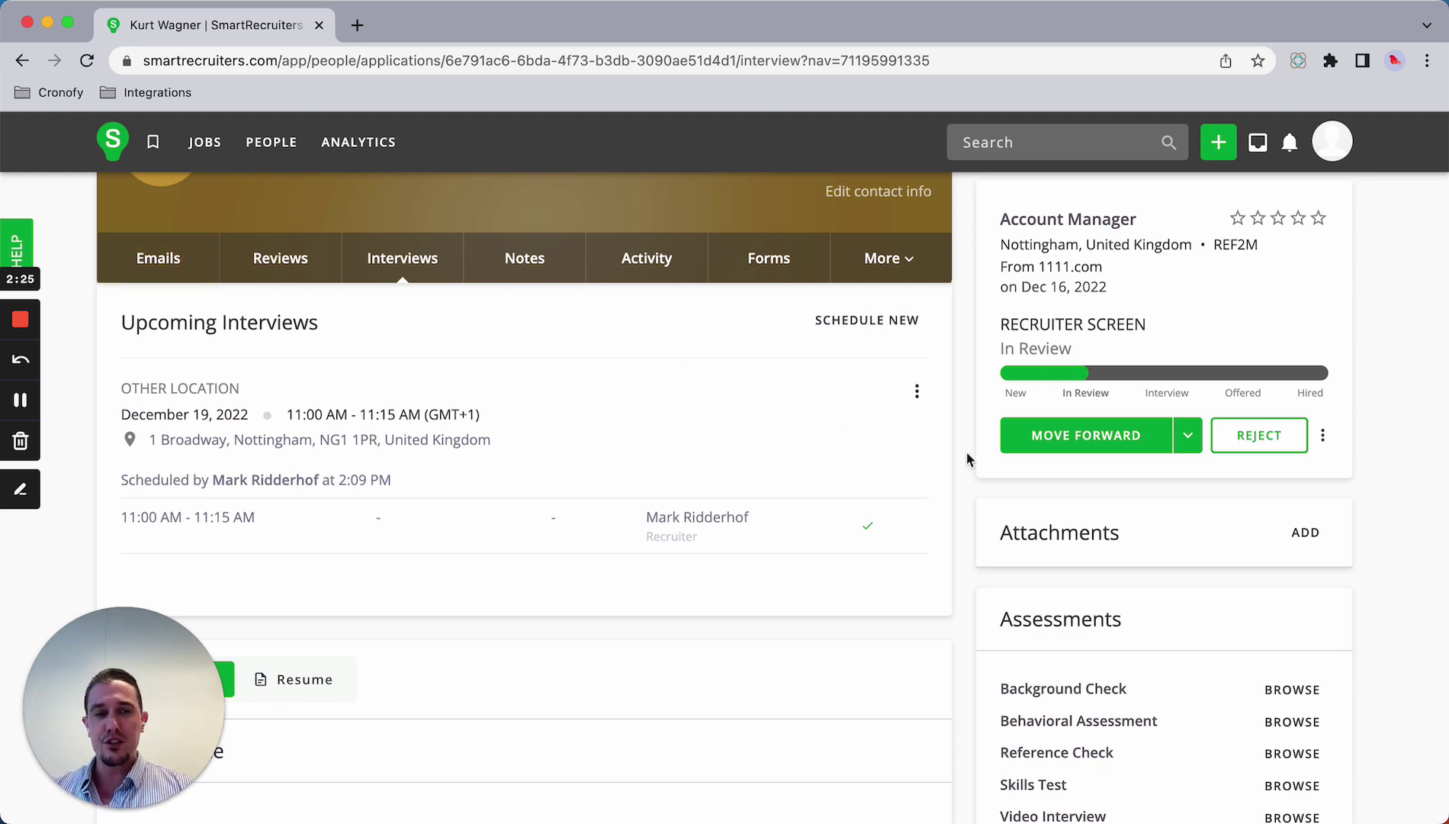
Move the candidate to Informal Interview and start an email from the Interview Round 2 template.
{"action": "left_click", "coordinate": [1065, 443]}
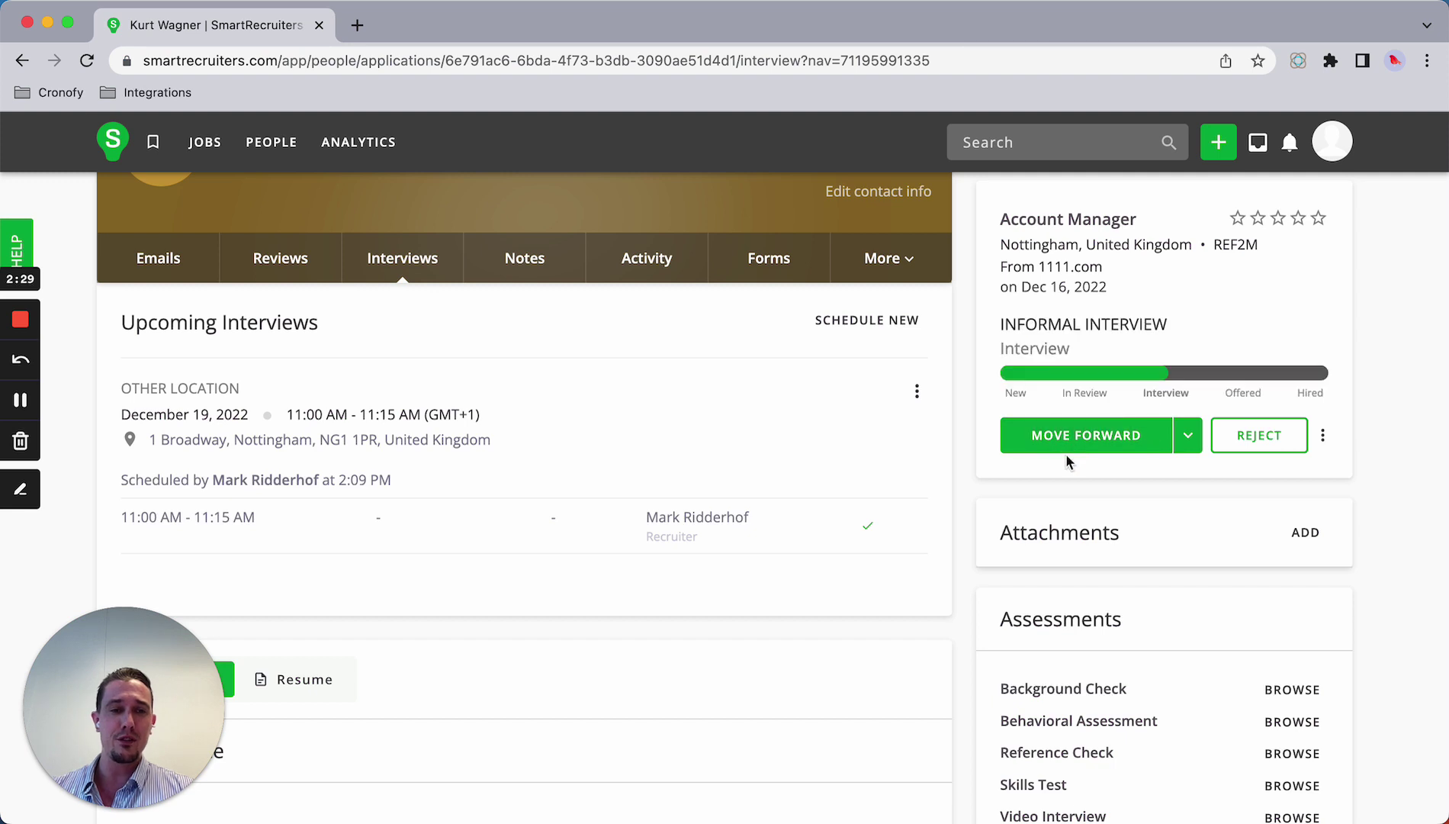
{"action": "left_click", "coordinate": [174, 269]}
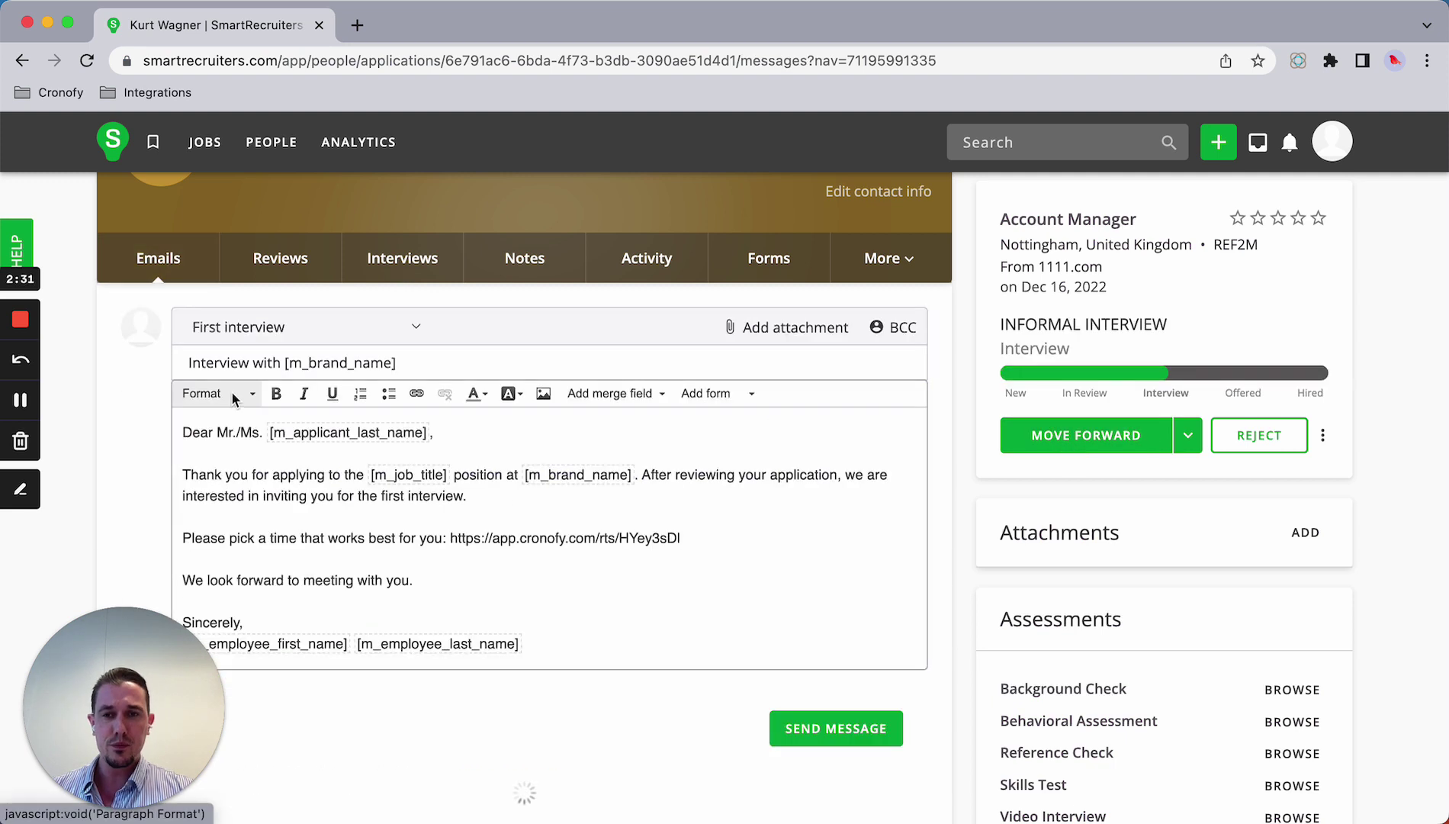
{"action": "left_click", "coordinate": [286, 329]}
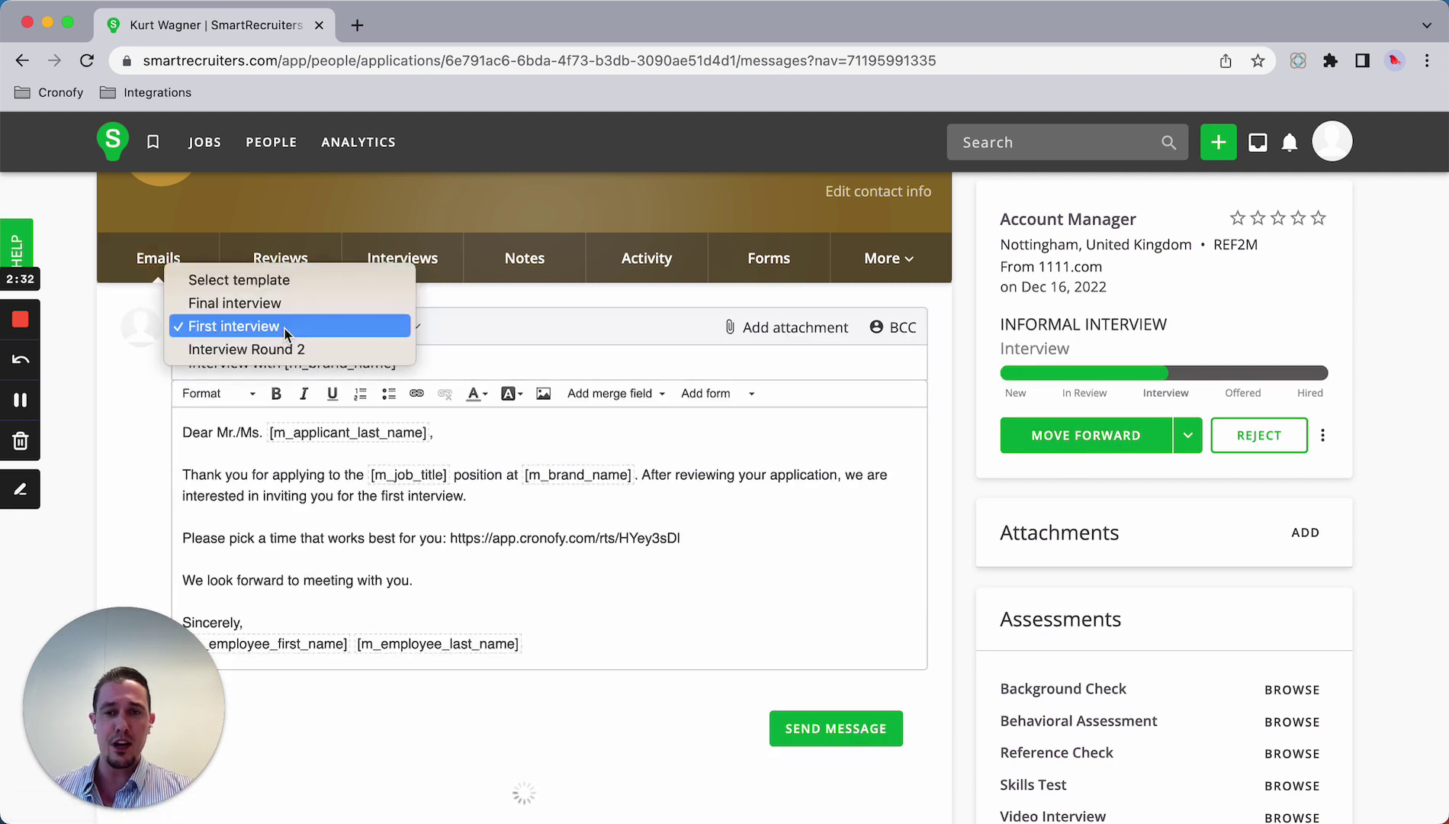
{"action": "left_click", "coordinate": [247, 353]}
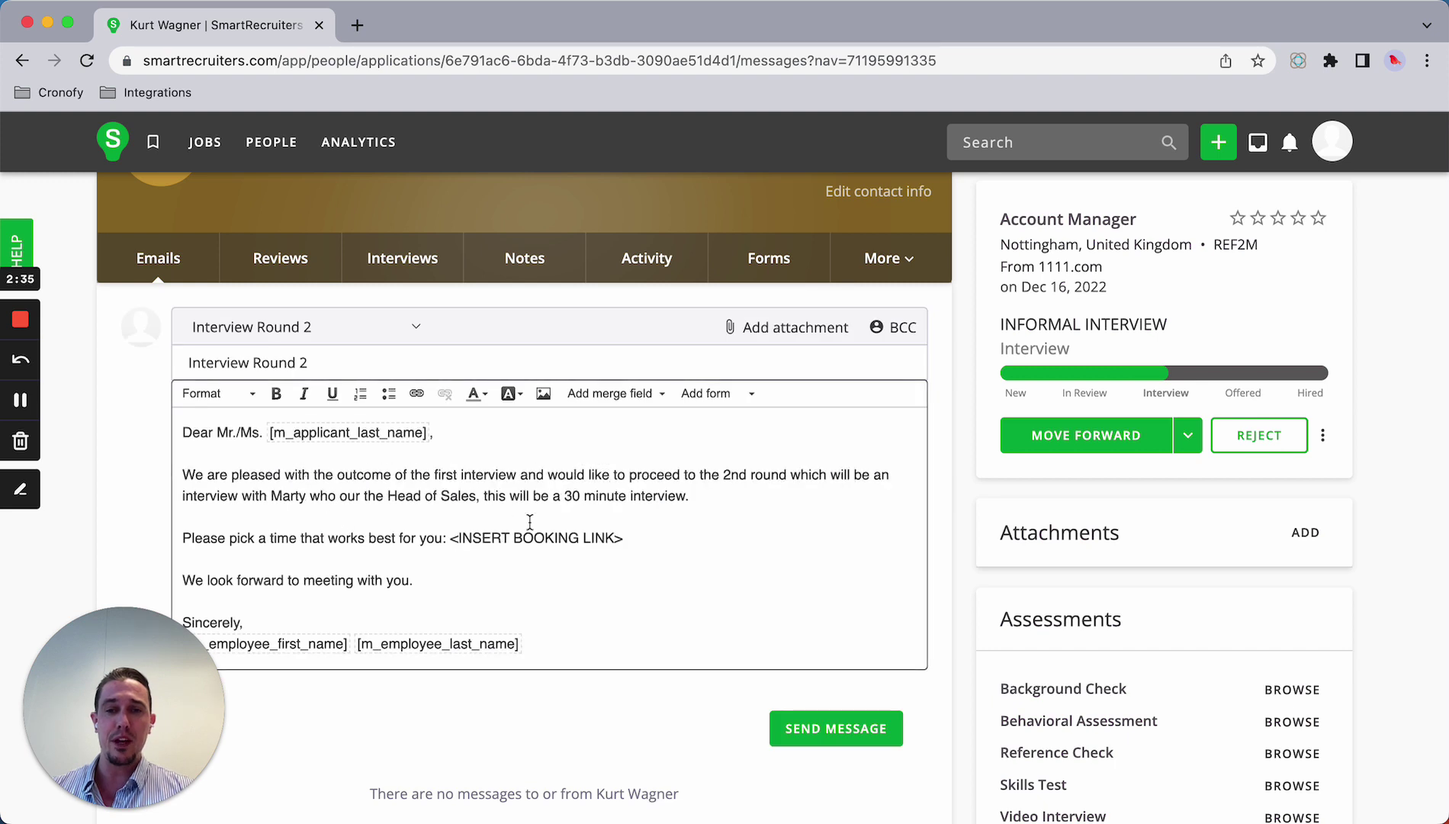
Remove the booking-link placeholder from the email and bring up the Cronofy panel.
{"action": "left_click_drag", "start_coordinate": [639, 538], "coordinate": [449, 538]}
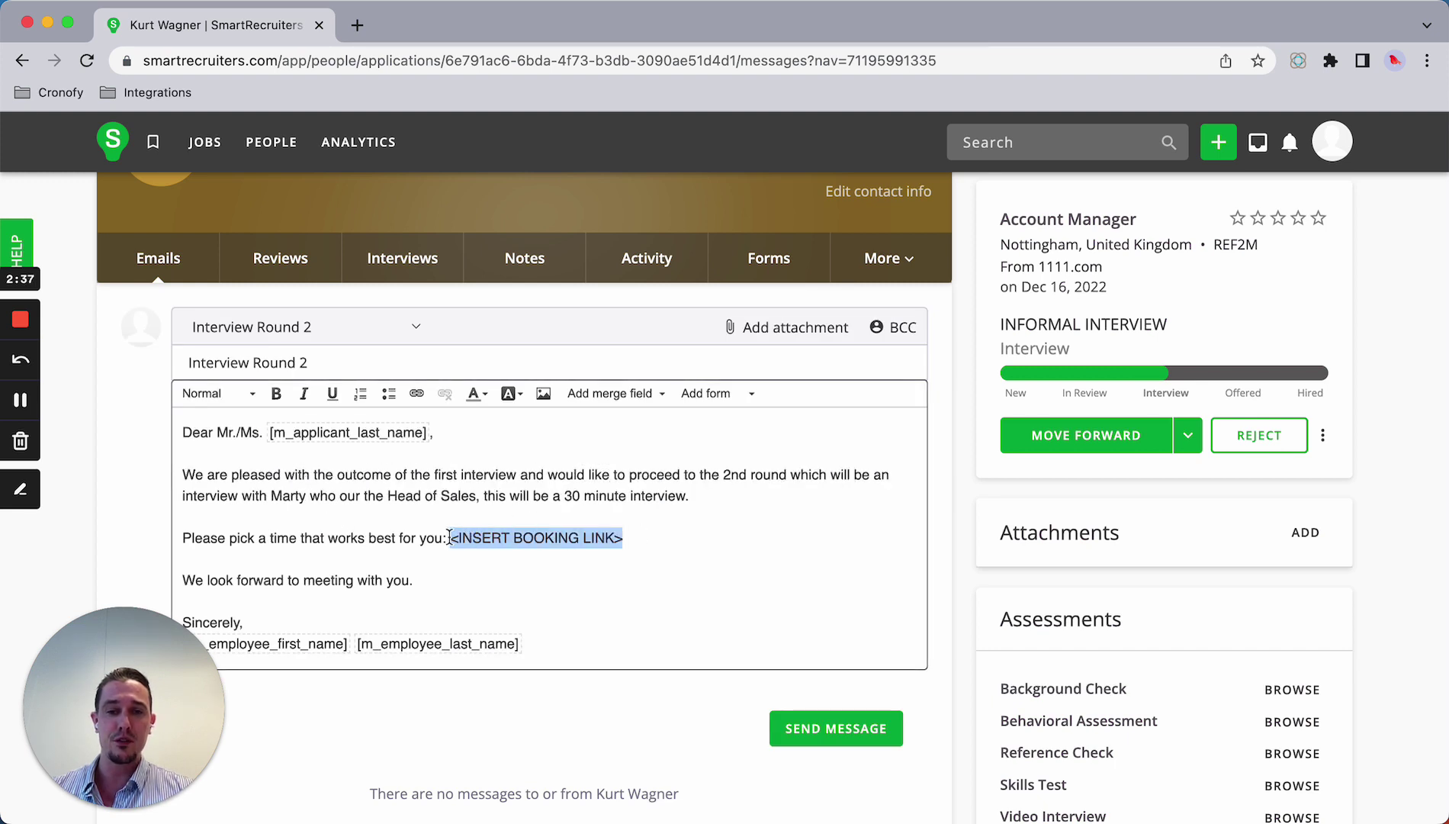
{"action": "key", "text": "BackSpace"}
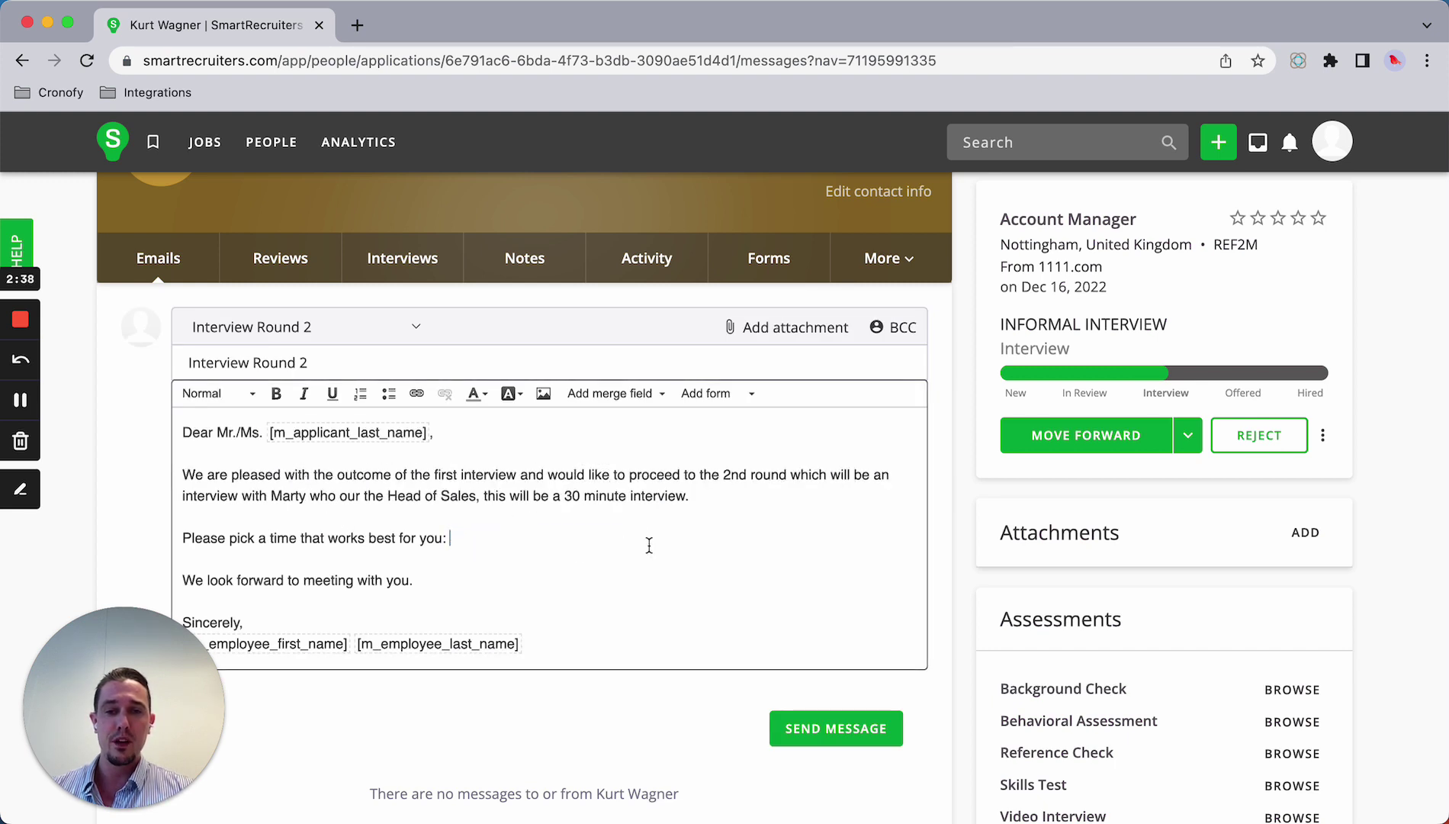
{"action": "left_click", "coordinate": [1297, 63]}
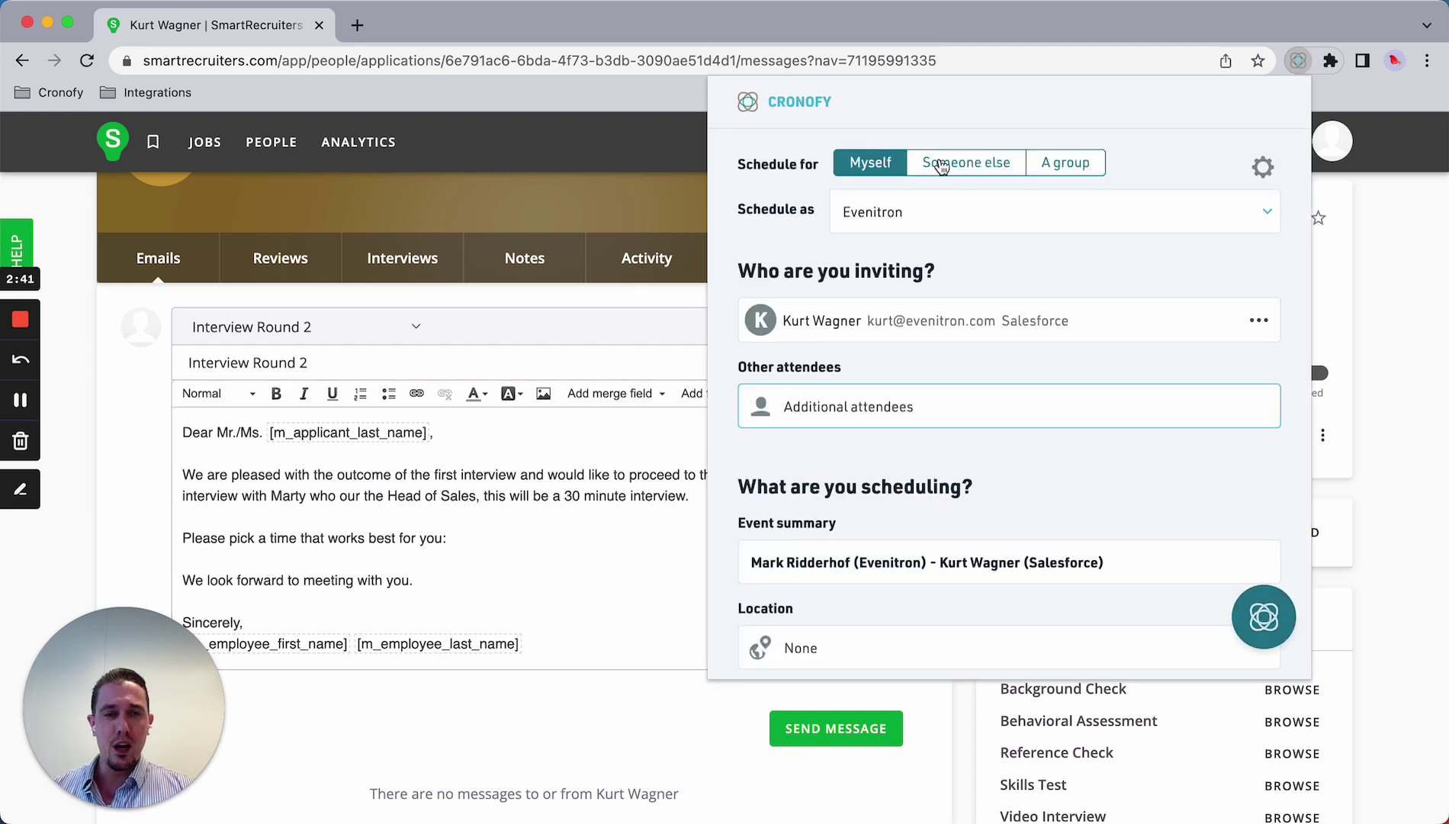
Schedule on someone else's behalf, making the second-round interviewer the event owner.
{"action": "left_click", "coordinate": [944, 165]}
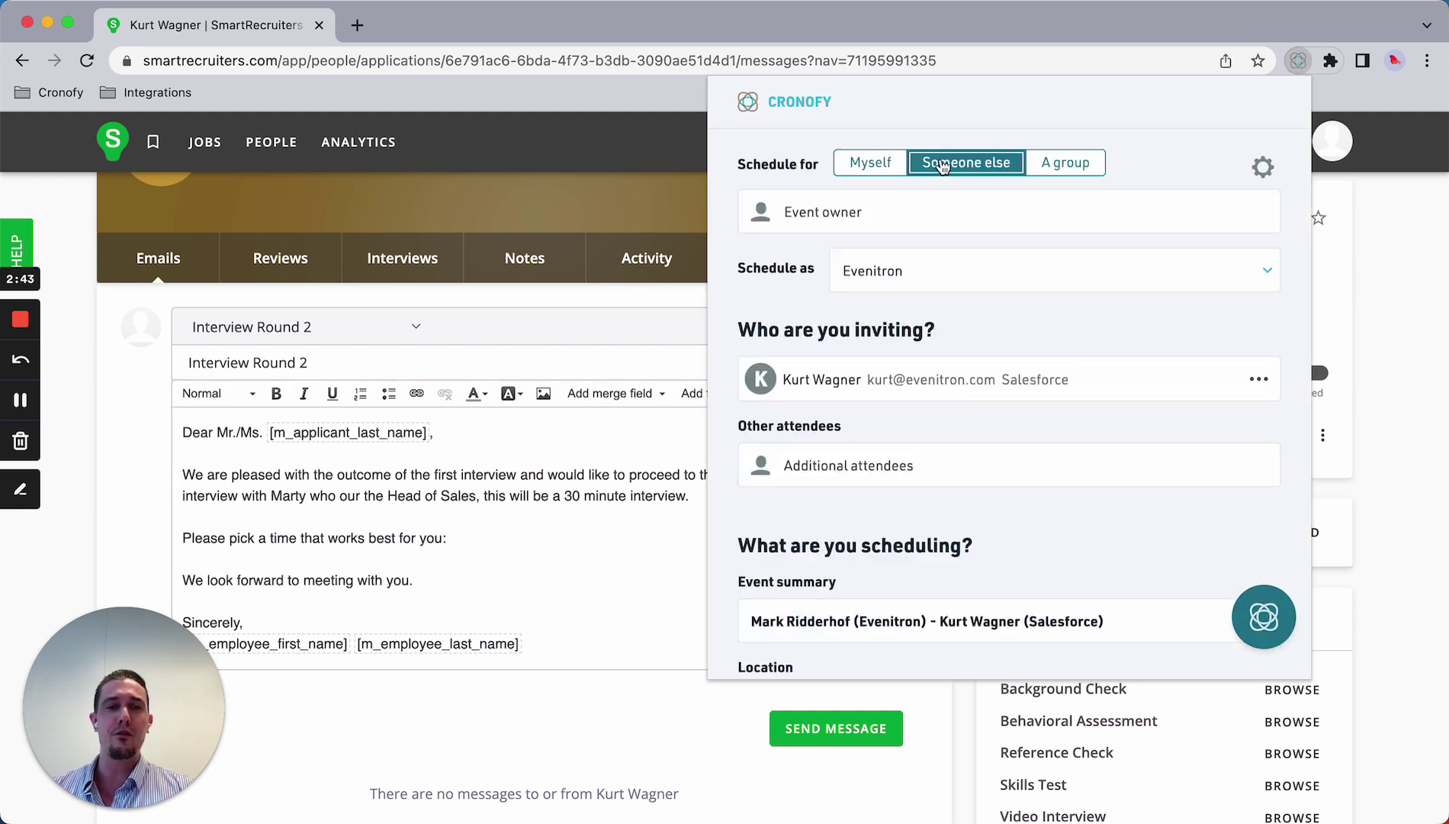
{"action": "left_click", "coordinate": [842, 211]}
{"action": "type", "text": "marty"}
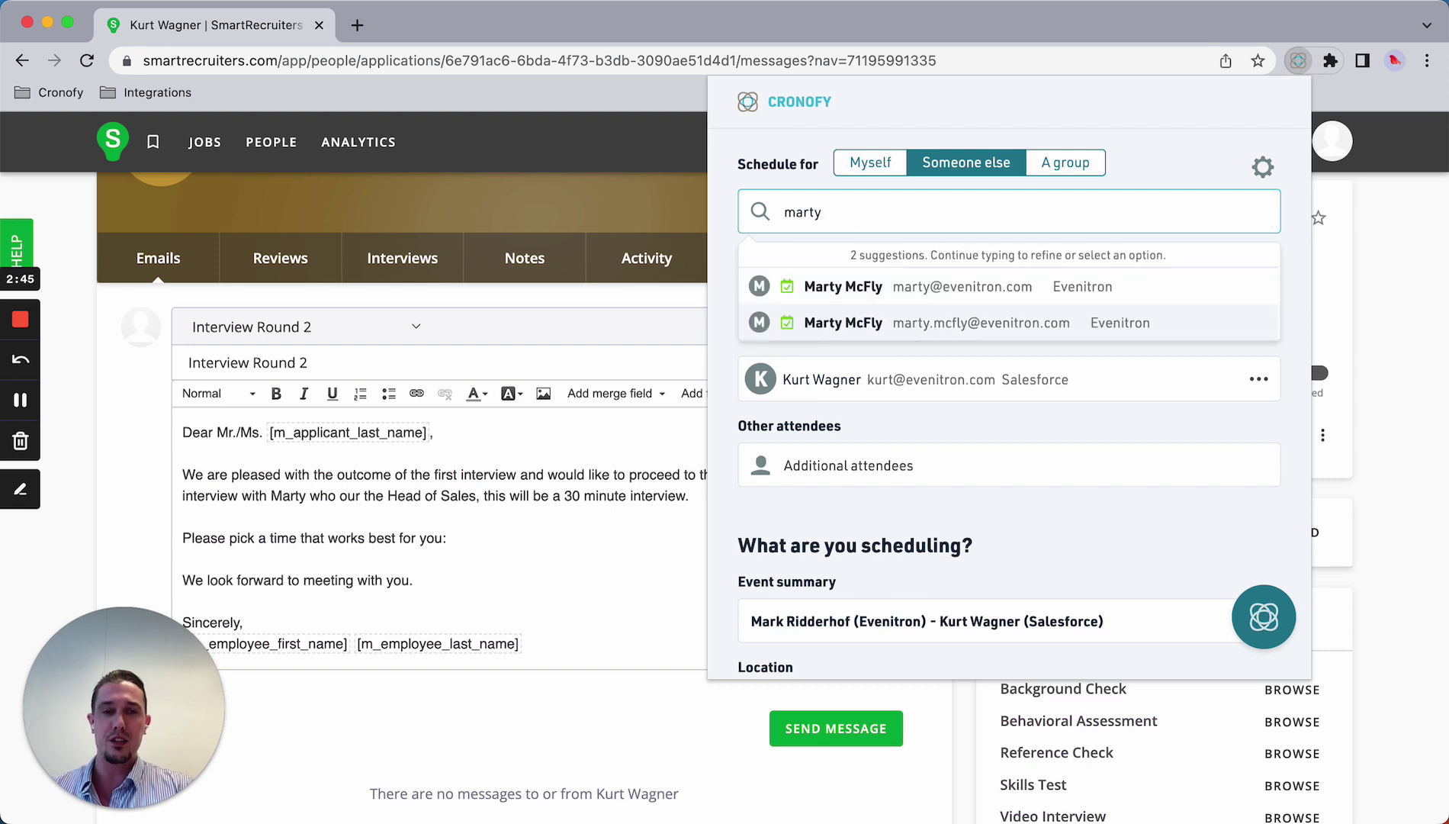
{"action": "left_click", "coordinate": [870, 288]}
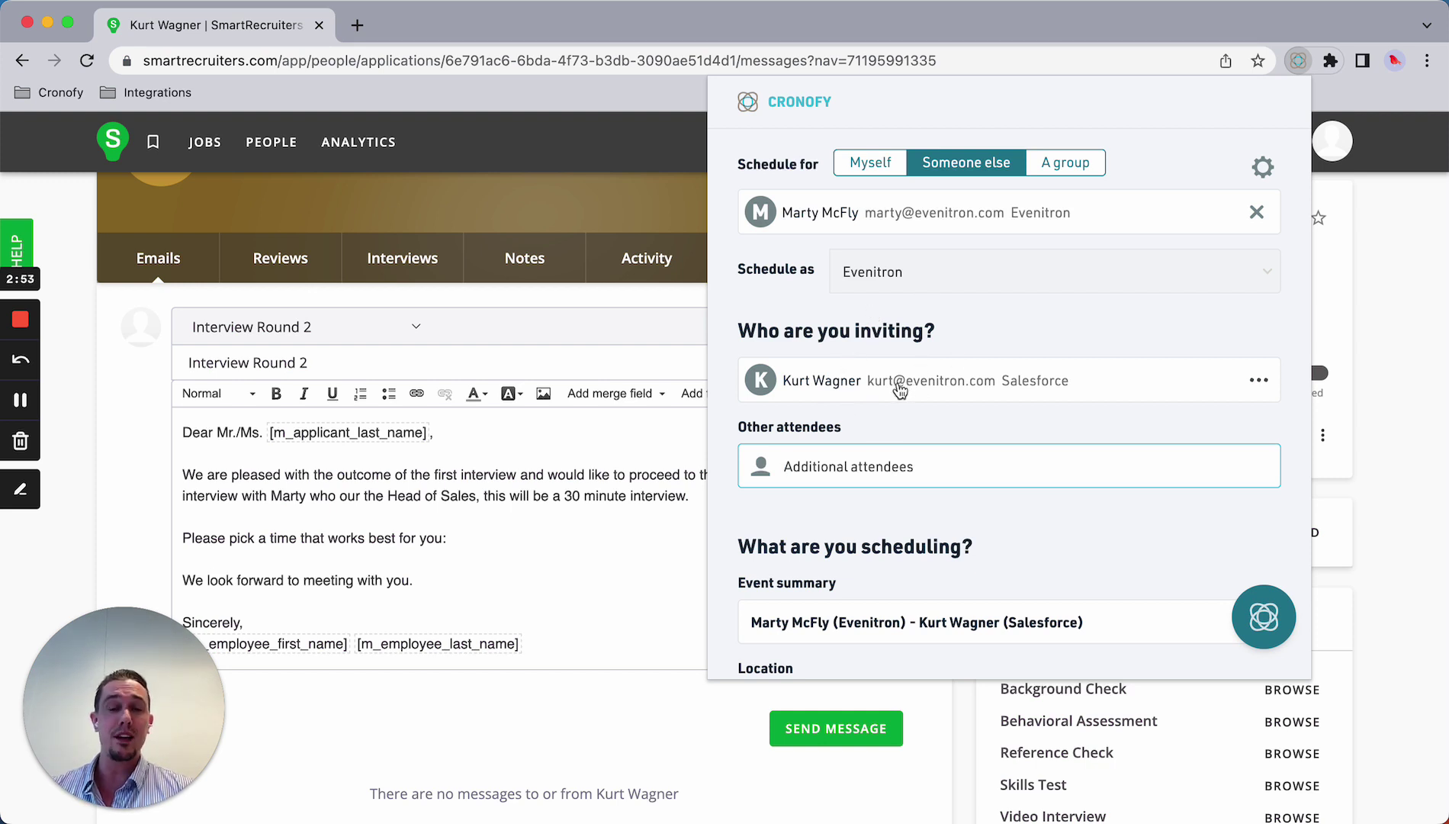
{"action": "scroll", "coordinate": [898, 390], "scroll_direction": "down", "scroll_amount": 3}
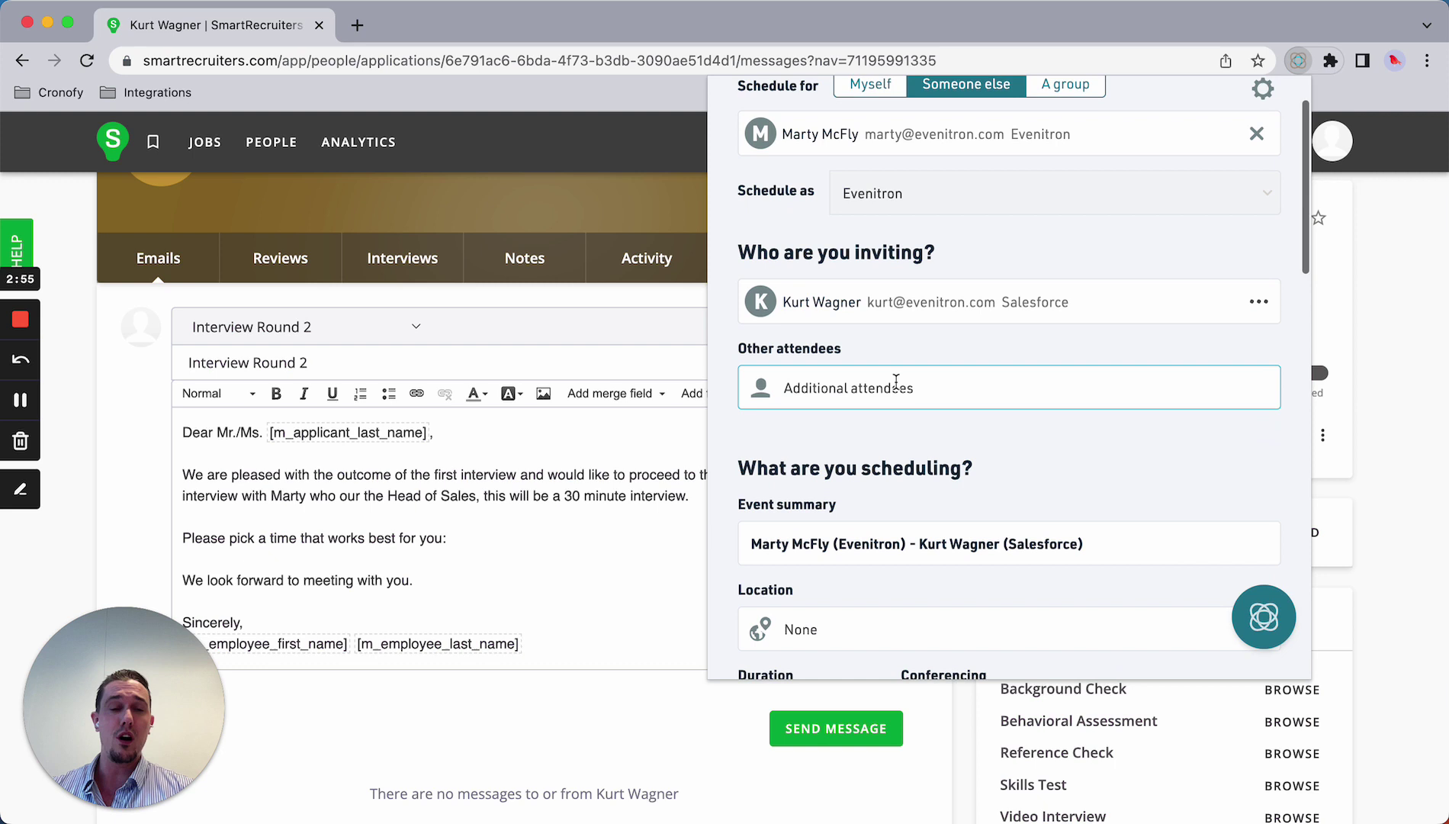
{"action": "scroll", "coordinate": [894, 381], "scroll_direction": "up", "scroll_amount": 3}
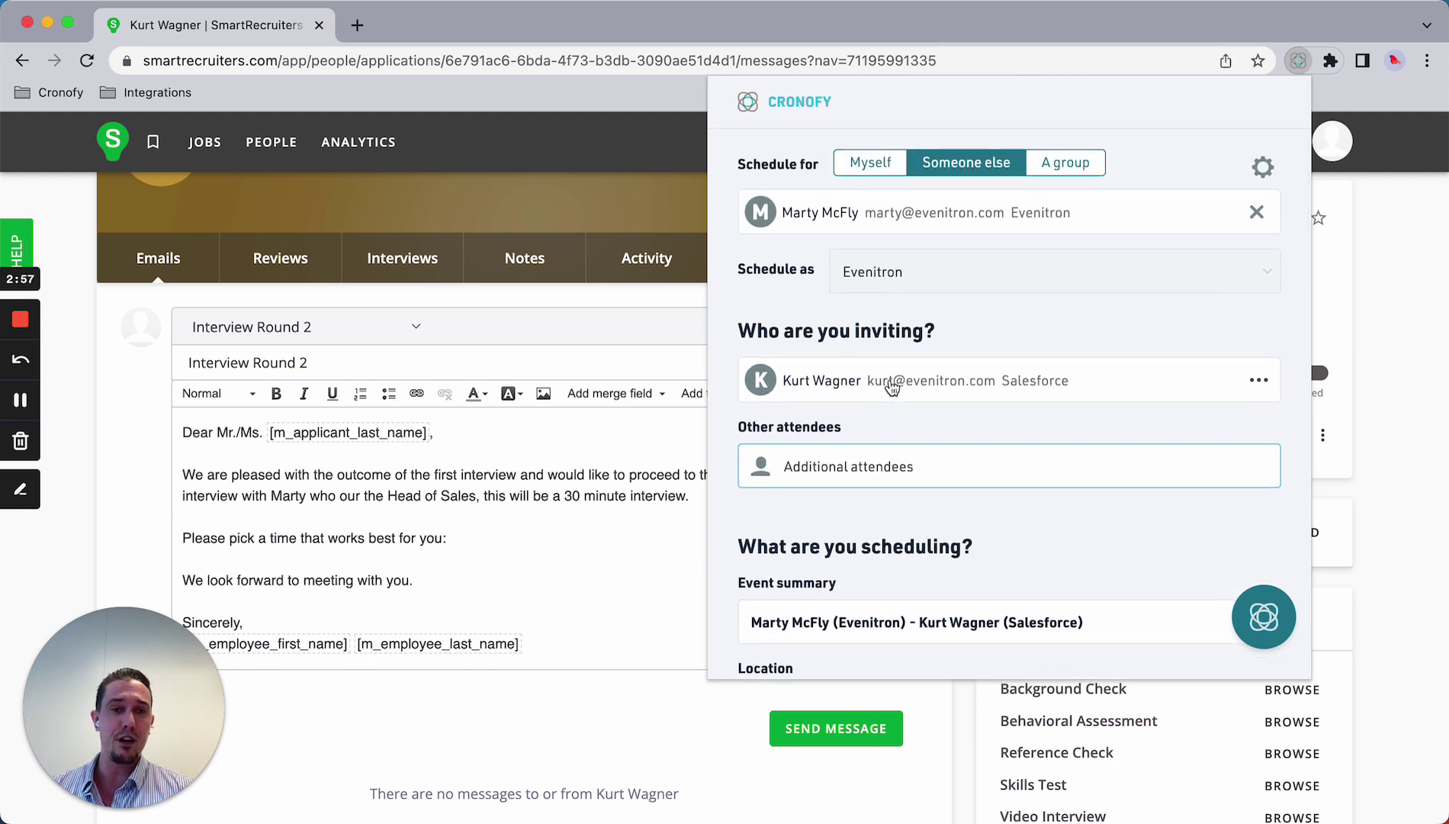
{"action": "scroll", "coordinate": [883, 388], "scroll_direction": "down", "scroll_amount": 4}
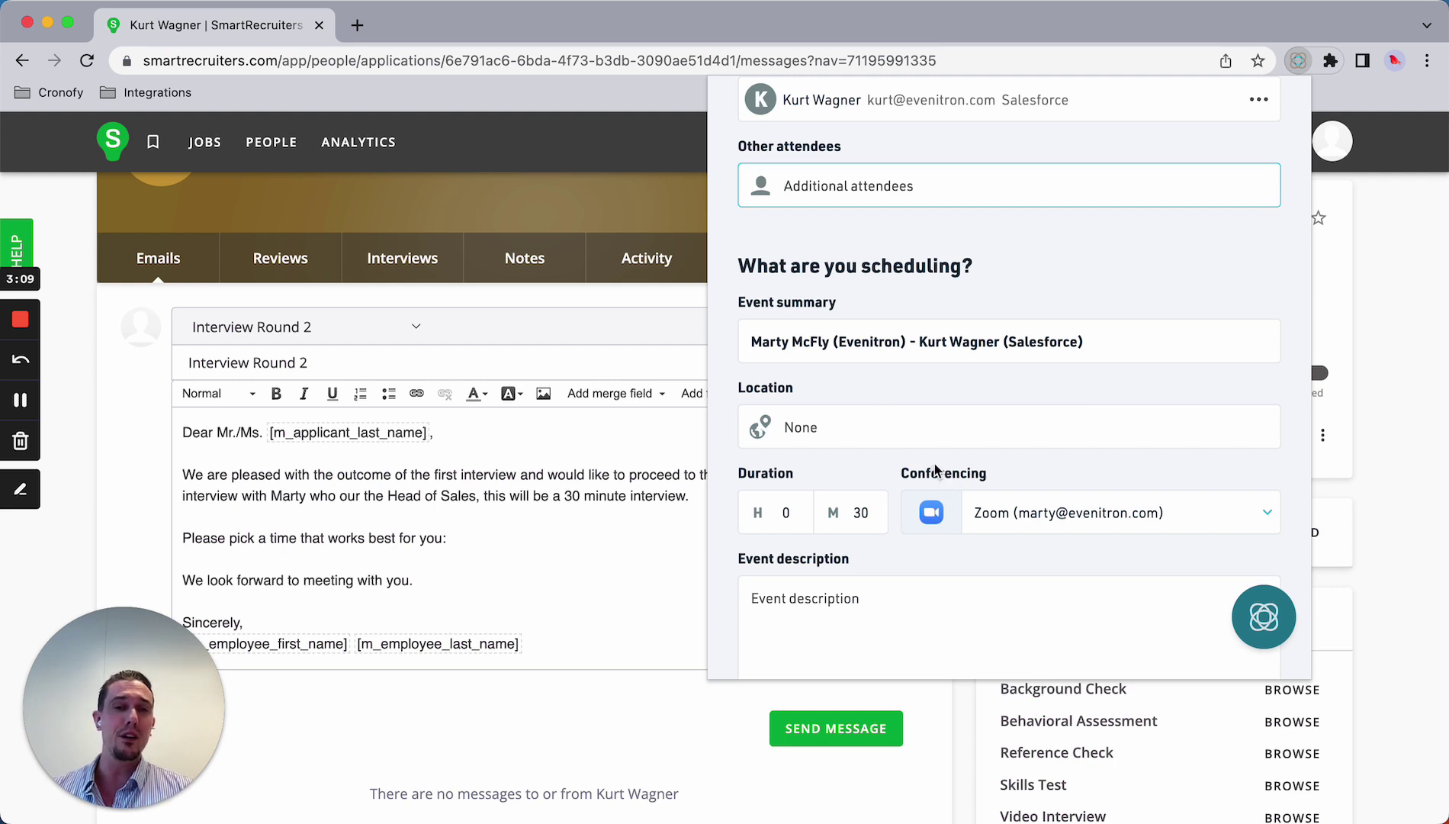
{"action": "scroll", "coordinate": [935, 469], "scroll_direction": "down", "scroll_amount": 5}
{"action": "scroll", "coordinate": [935, 469], "scroll_direction": "up", "scroll_amount": 2}
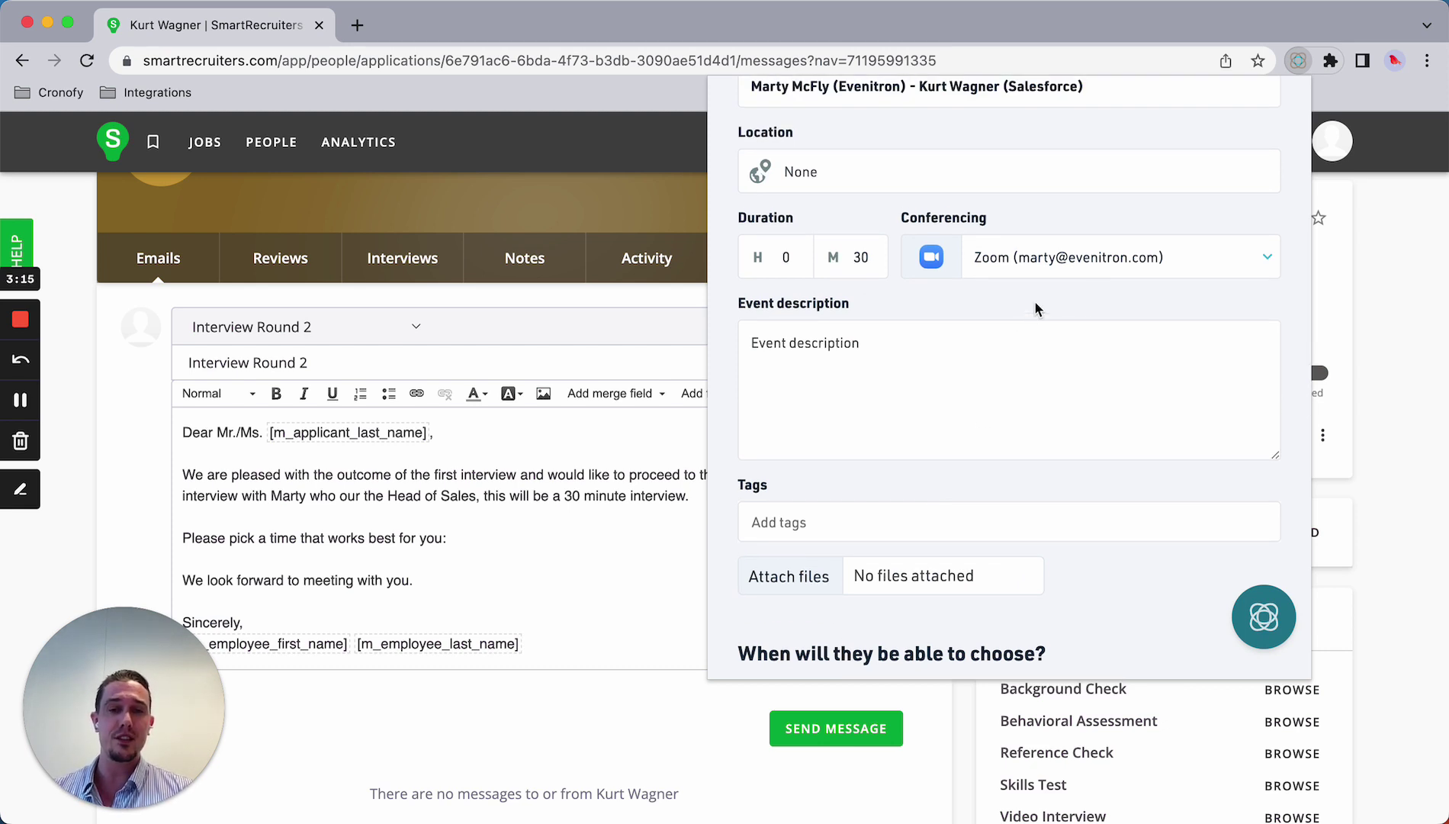
{"action": "scroll", "coordinate": [1021, 309], "scroll_direction": "down", "scroll_amount": 1}
{"action": "scroll", "coordinate": [1022, 315], "scroll_direction": "down", "scroll_amount": 5}
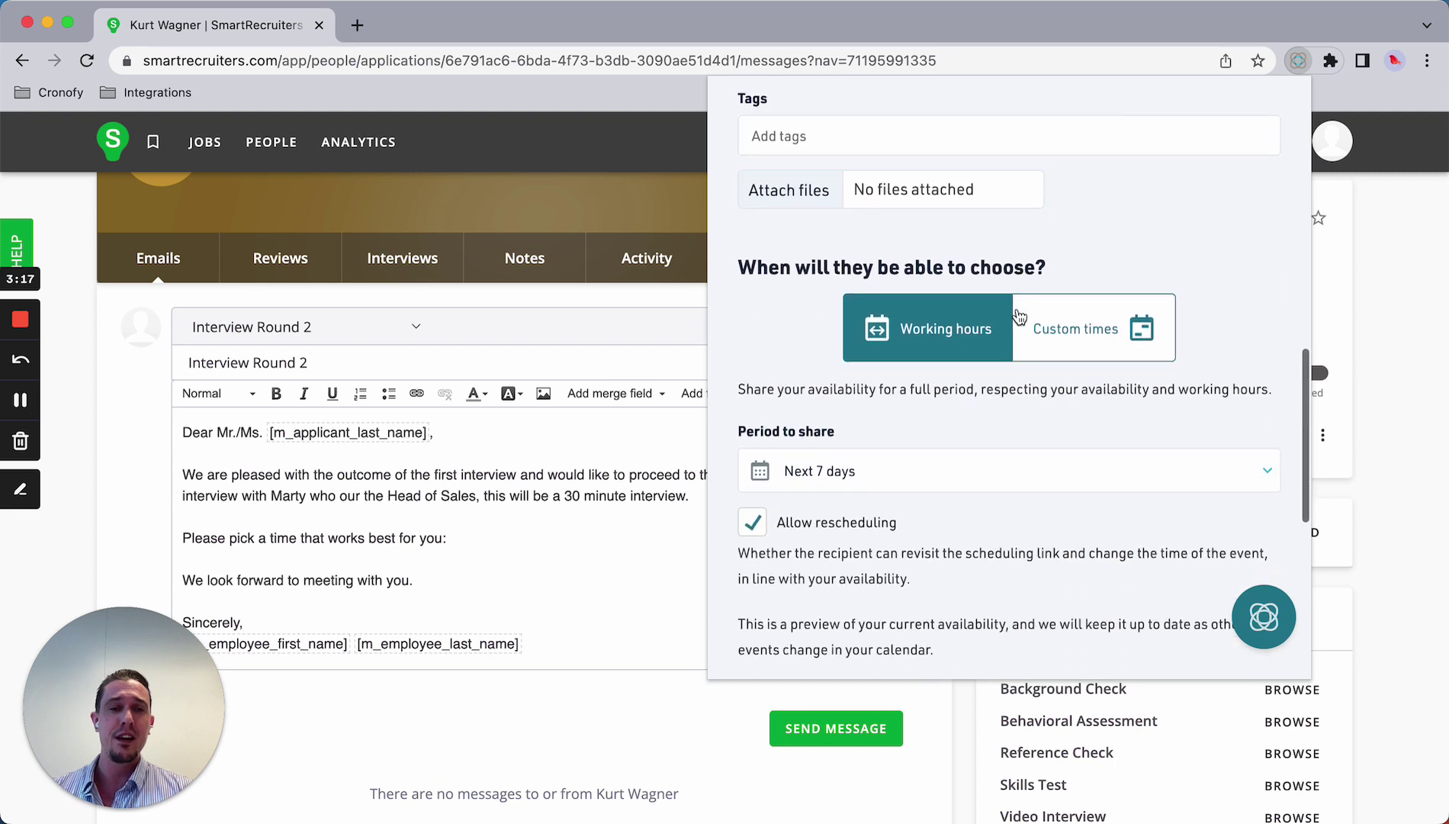
Offer custom times for next week, showing slots whether the interviewer is busy or not.
{"action": "left_click", "coordinate": [1037, 284]}
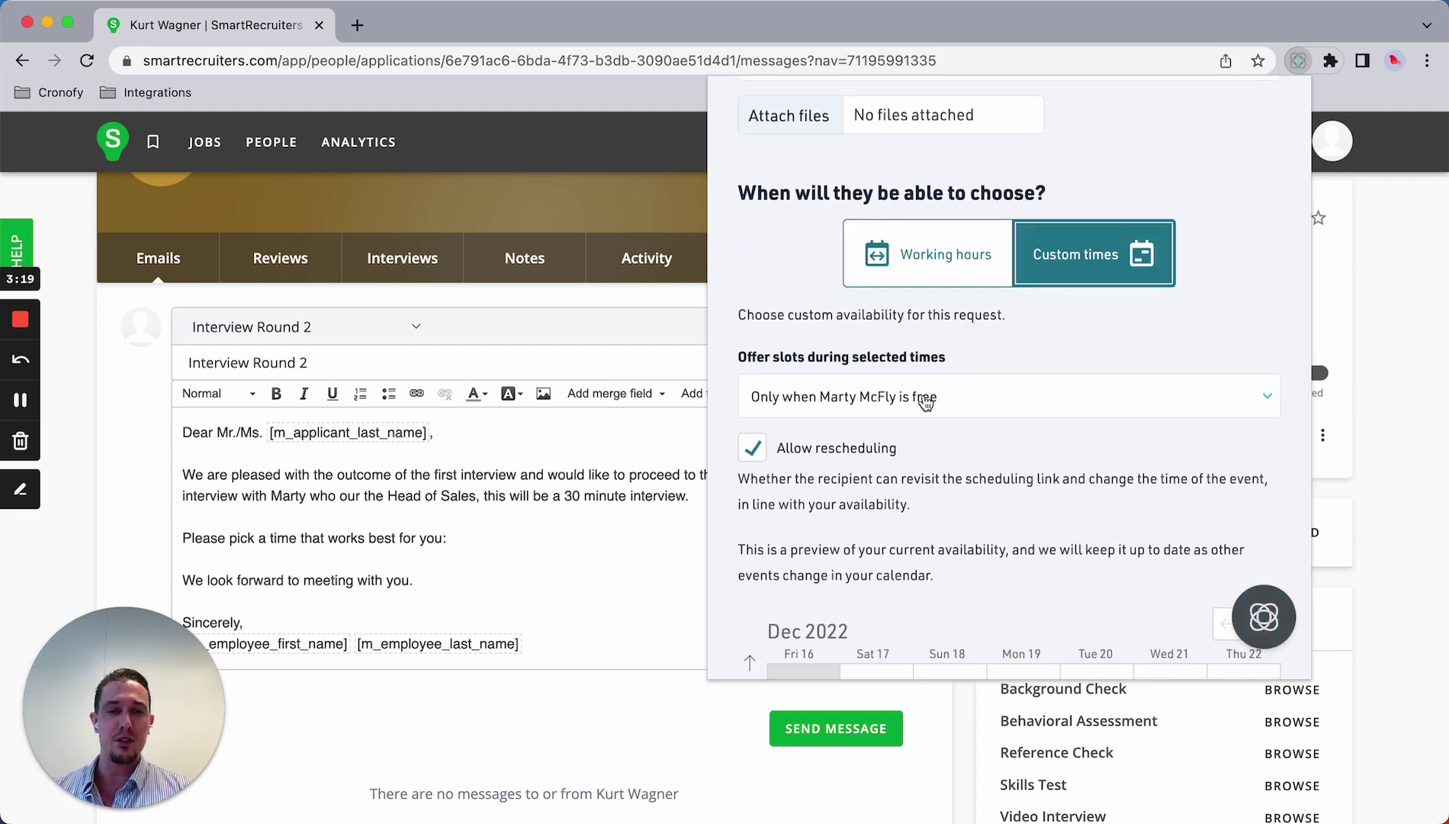
{"action": "scroll", "coordinate": [926, 402], "scroll_direction": "down", "scroll_amount": 3}
{"action": "scroll", "coordinate": [881, 339], "scroll_direction": "down", "scroll_amount": 2}
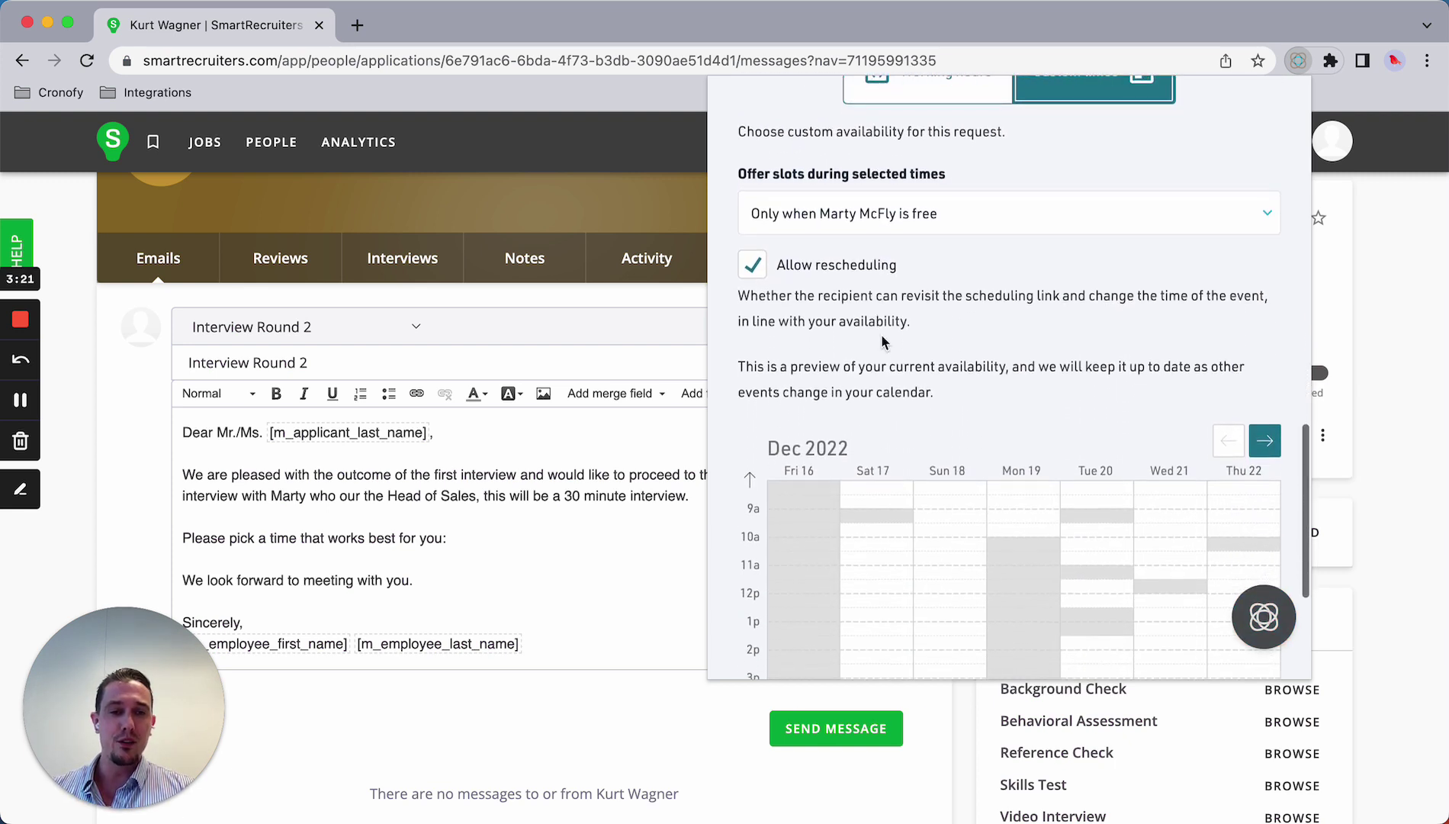
{"action": "scroll", "coordinate": [834, 357], "scroll_direction": "down", "scroll_amount": 2}
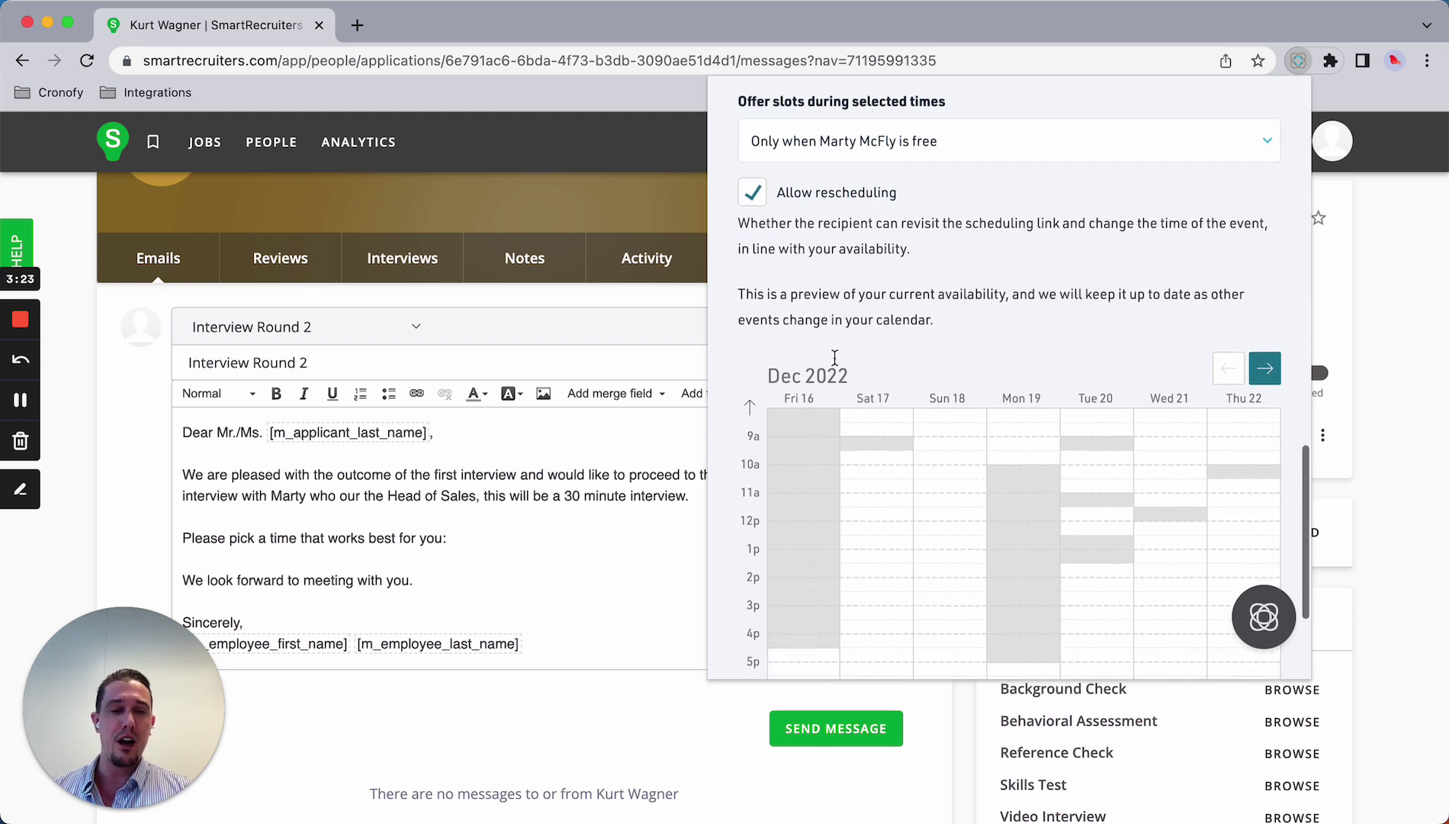
{"action": "scroll", "coordinate": [1220, 374], "scroll_direction": "up", "scroll_amount": 1}
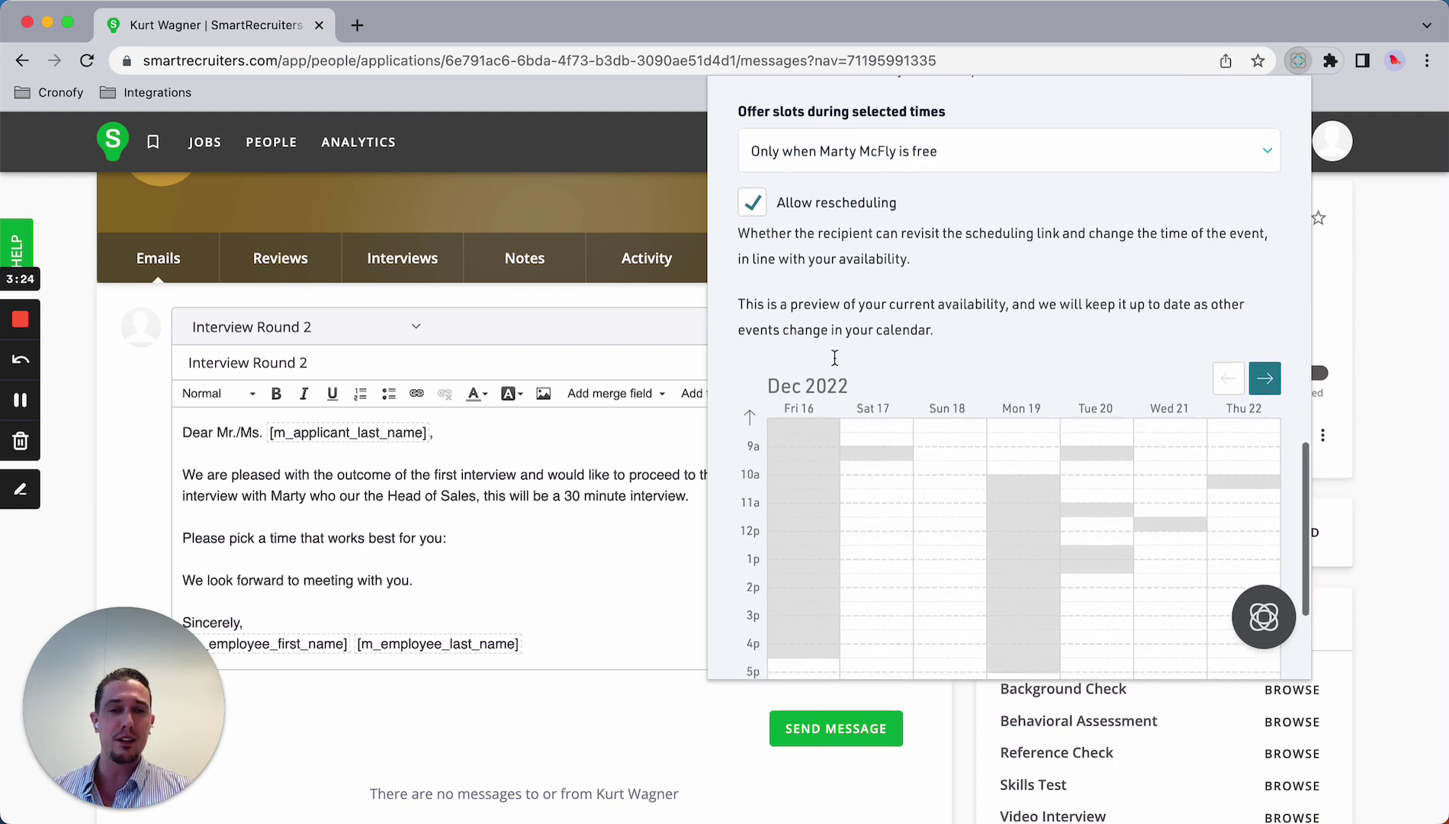
{"action": "left_click", "coordinate": [1263, 382]}
{"action": "scroll", "coordinate": [1096, 423], "scroll_direction": "down", "scroll_amount": 3}
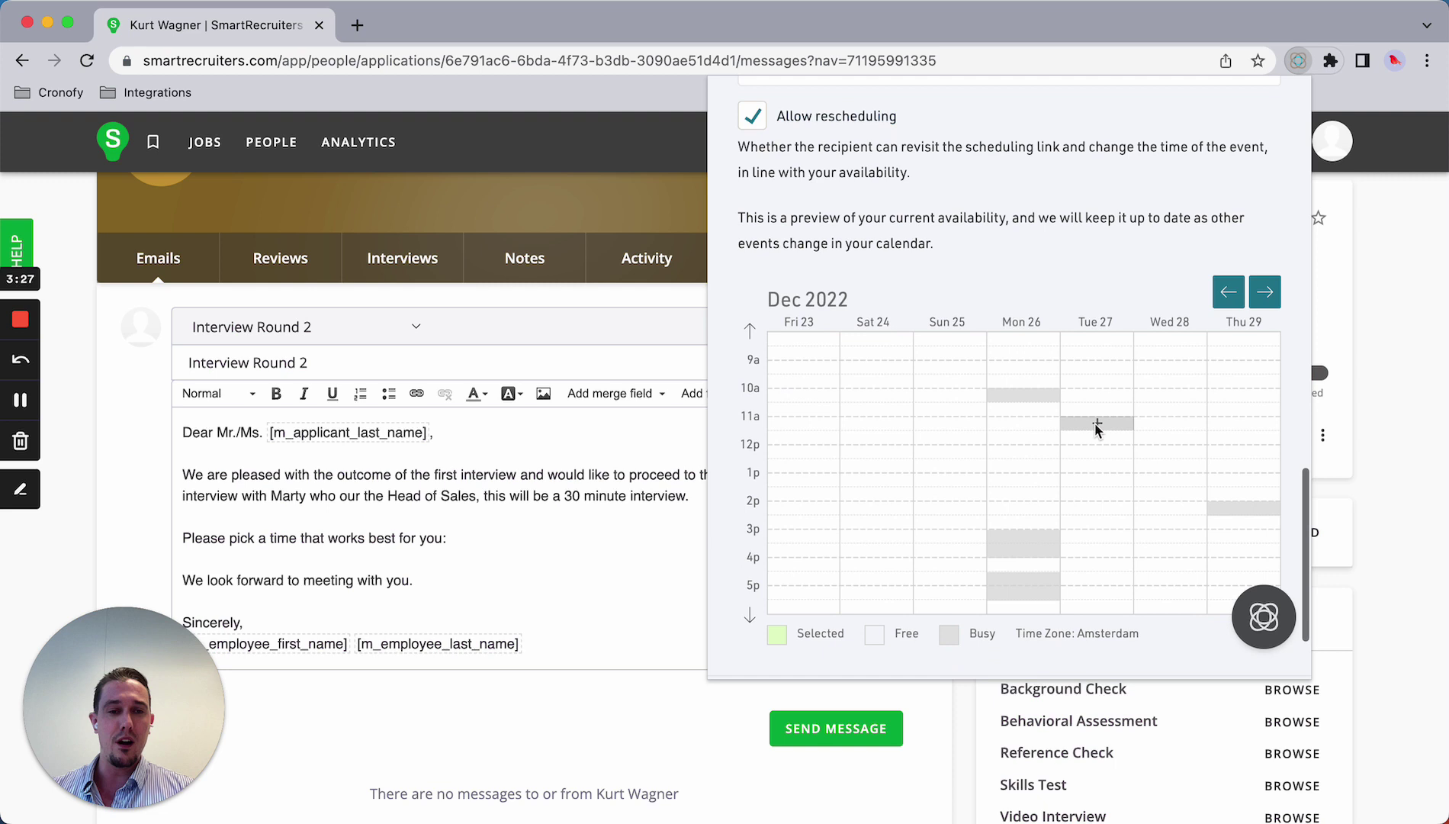
{"action": "scroll", "coordinate": [1095, 422], "scroll_direction": "up", "scroll_amount": 2}
{"action": "left_click", "coordinate": [860, 141]}
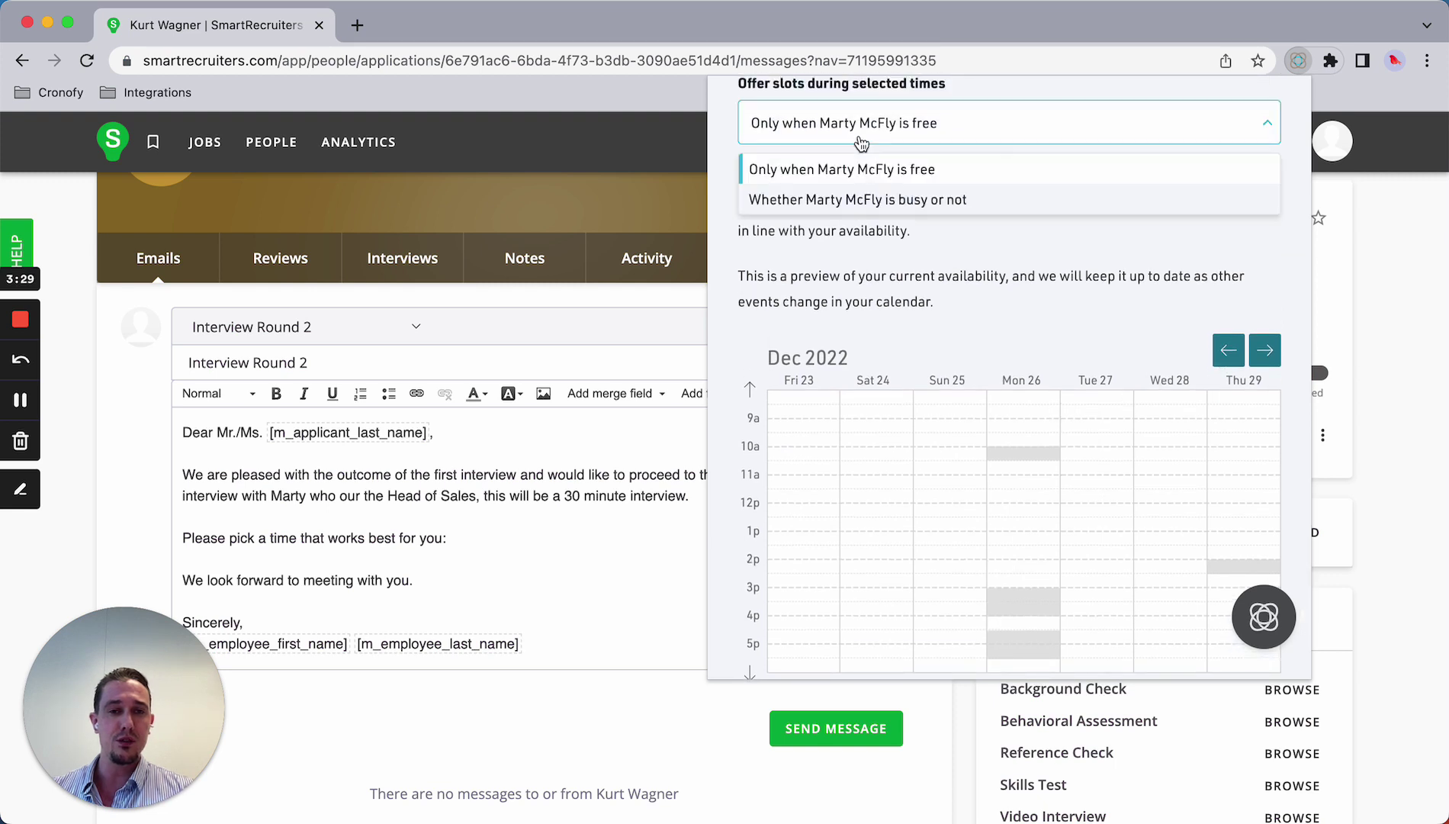
{"action": "left_click", "coordinate": [851, 201]}
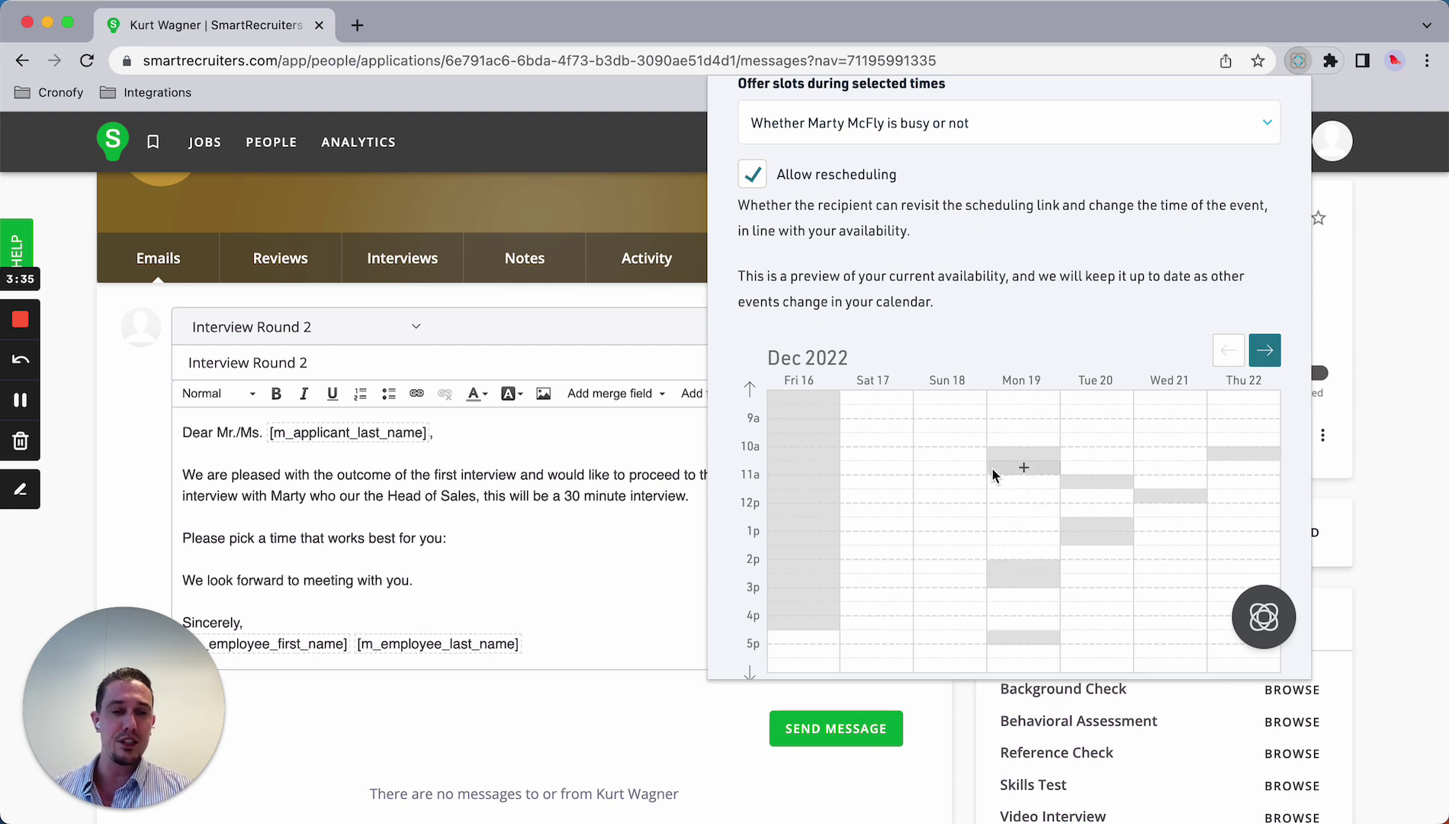
Mark availability Monday 19 (10:30–4:30), Tuesday 20 afternoon and Wednesday 21 (2–5 PM).
{"action": "left_click_drag", "start_coordinate": [991, 469], "coordinate": [1026, 630]}
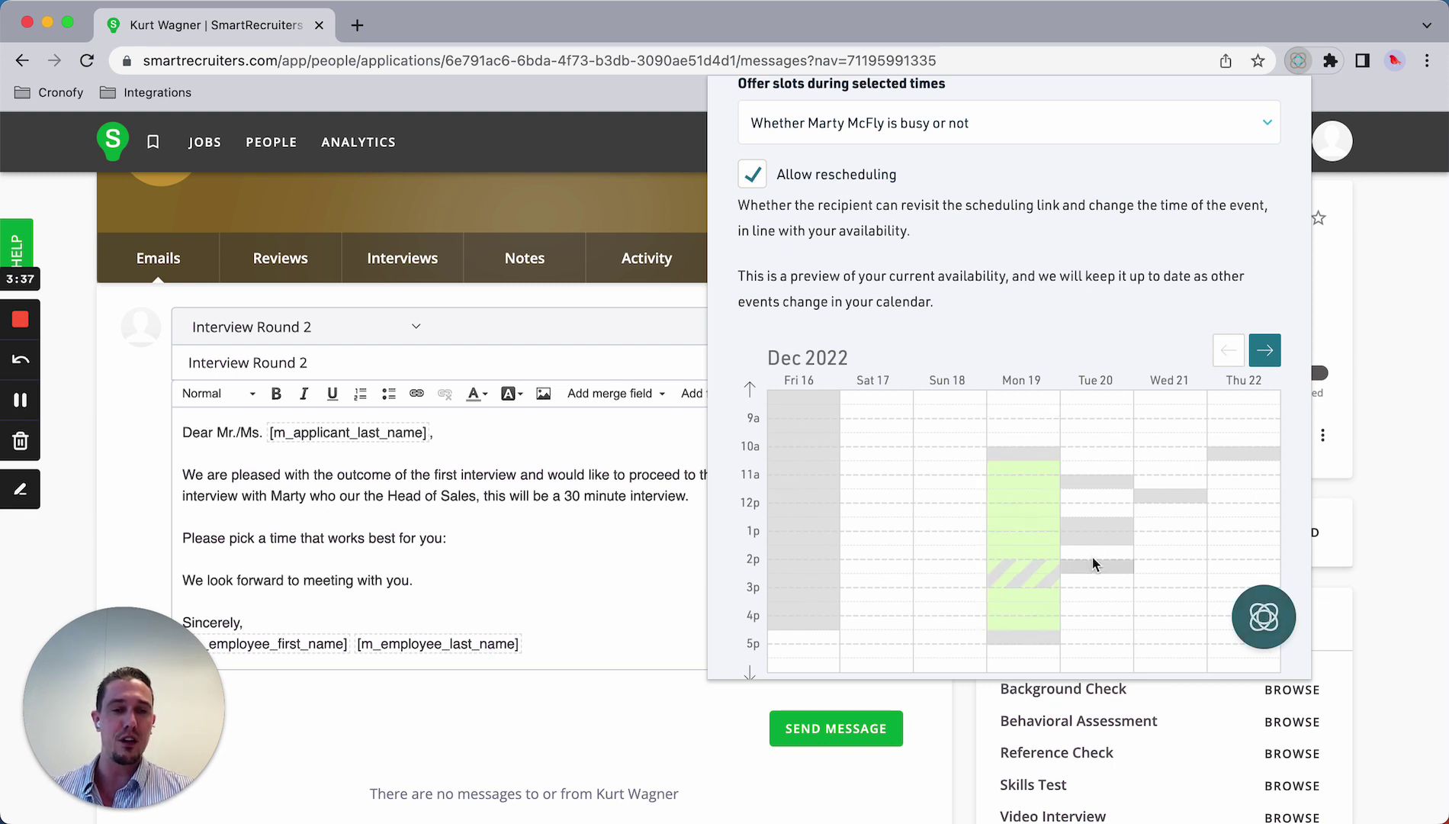
{"action": "left_click_drag", "start_coordinate": [1093, 563], "coordinate": [1104, 622]}
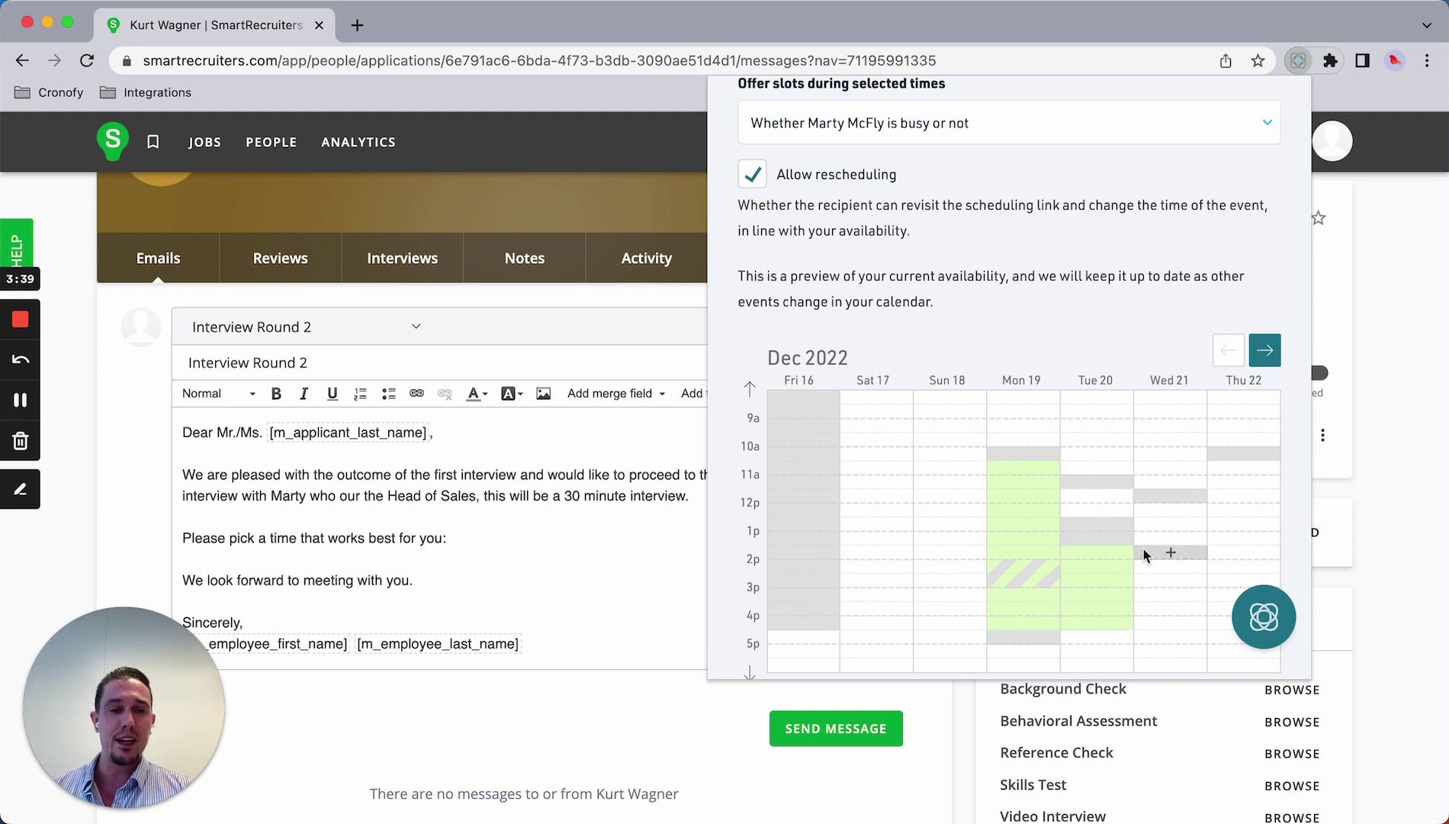
{"action": "left_click_drag", "start_coordinate": [1143, 547], "coordinate": [1165, 638]}
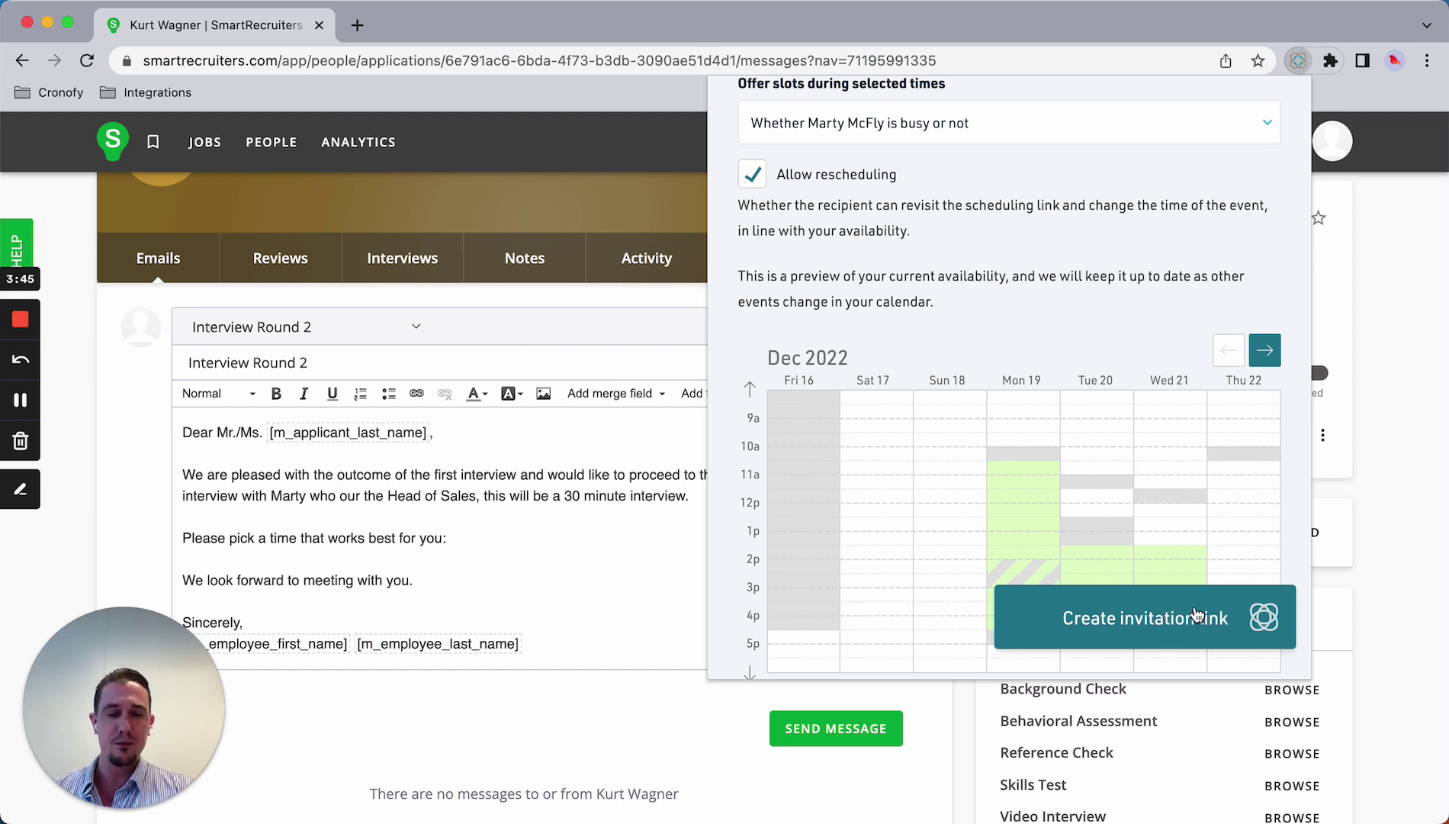
Create and copy the invitation link, then load it in a new browser tab.
{"action": "left_click", "coordinate": [1204, 618]}
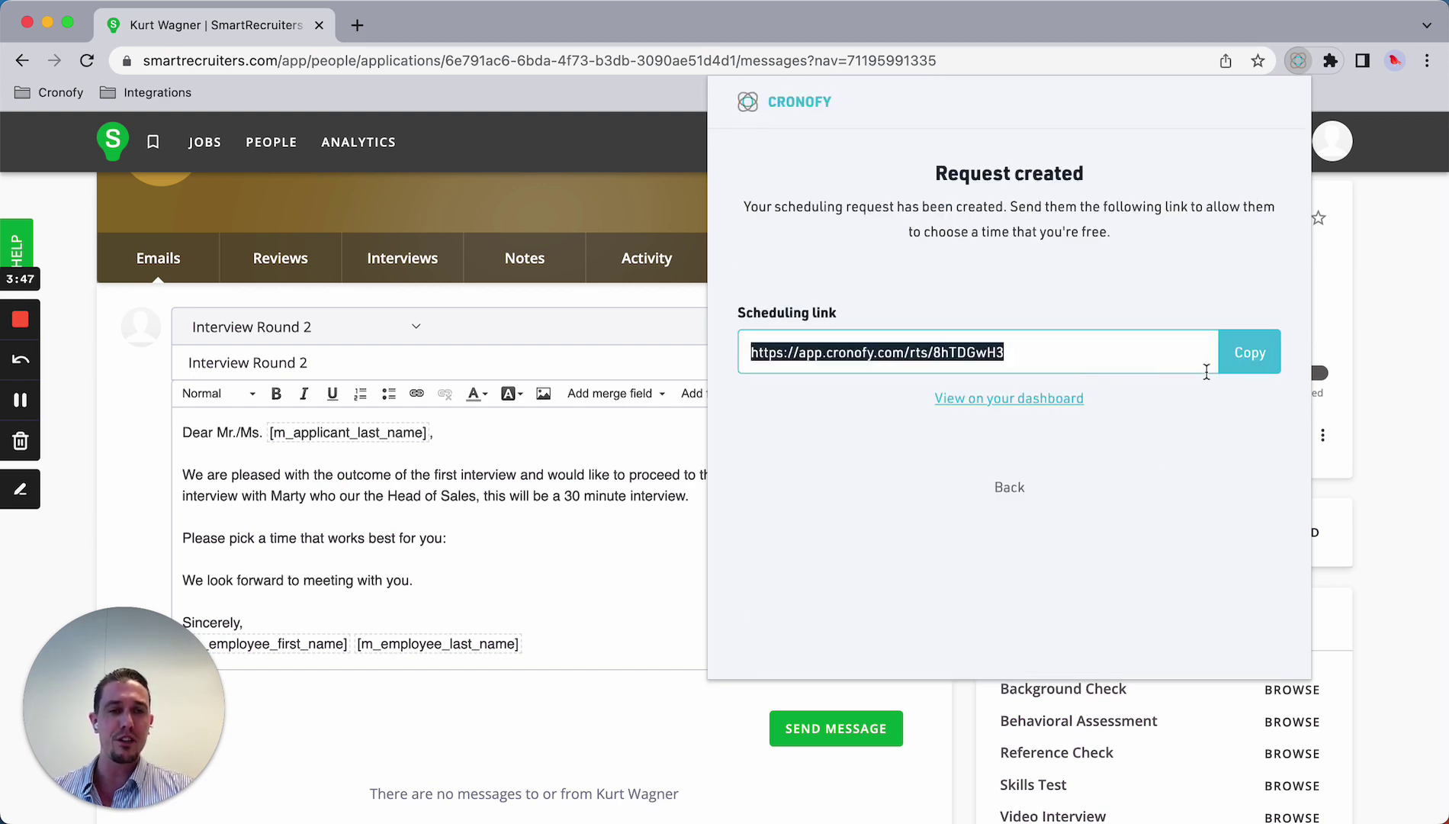
{"action": "left_click", "coordinate": [1236, 367]}
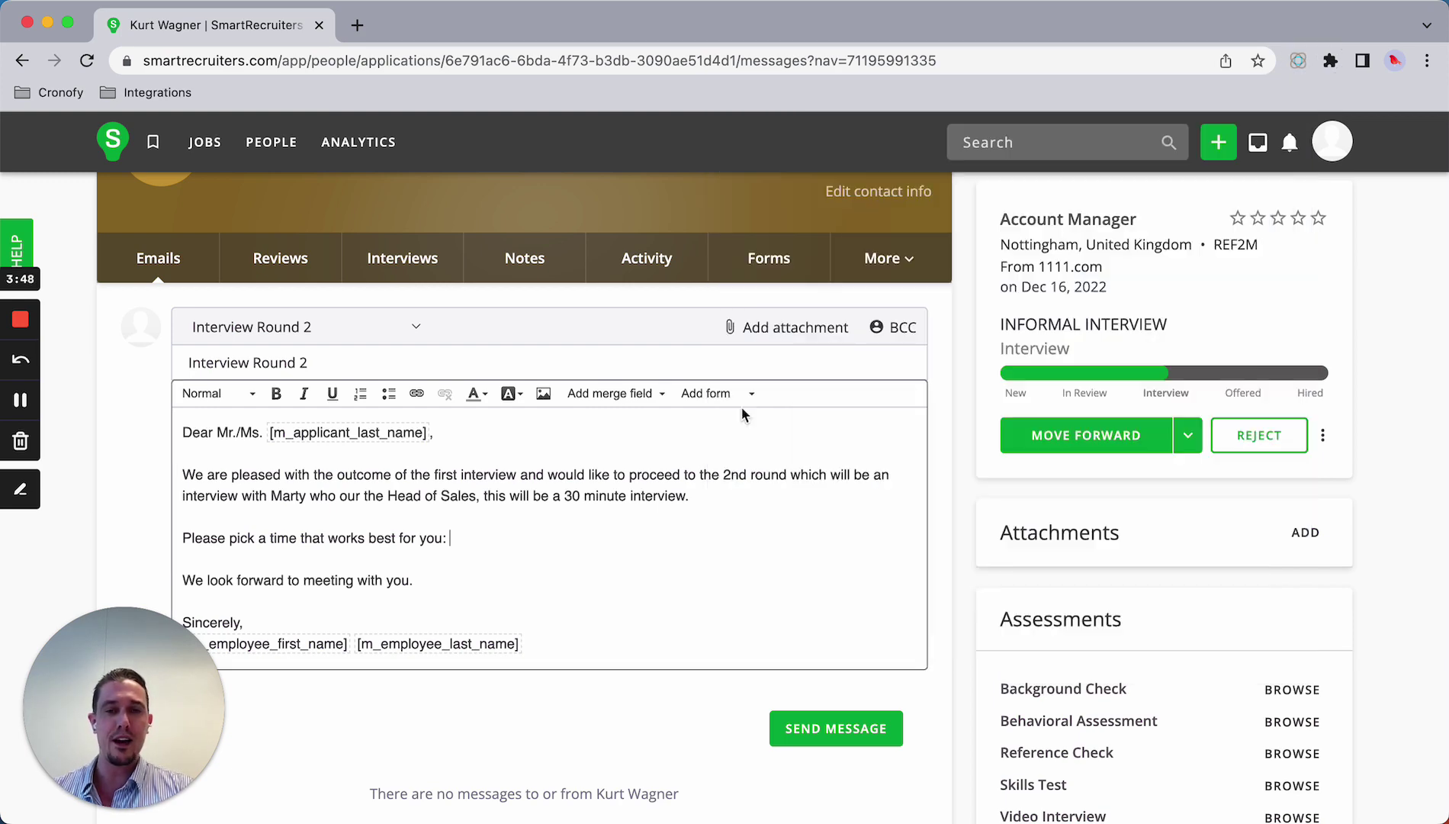
{"action": "left_click", "coordinate": [357, 25]}
{"action": "key", "text": "super+v"}
{"action": "key", "text": "Return"}
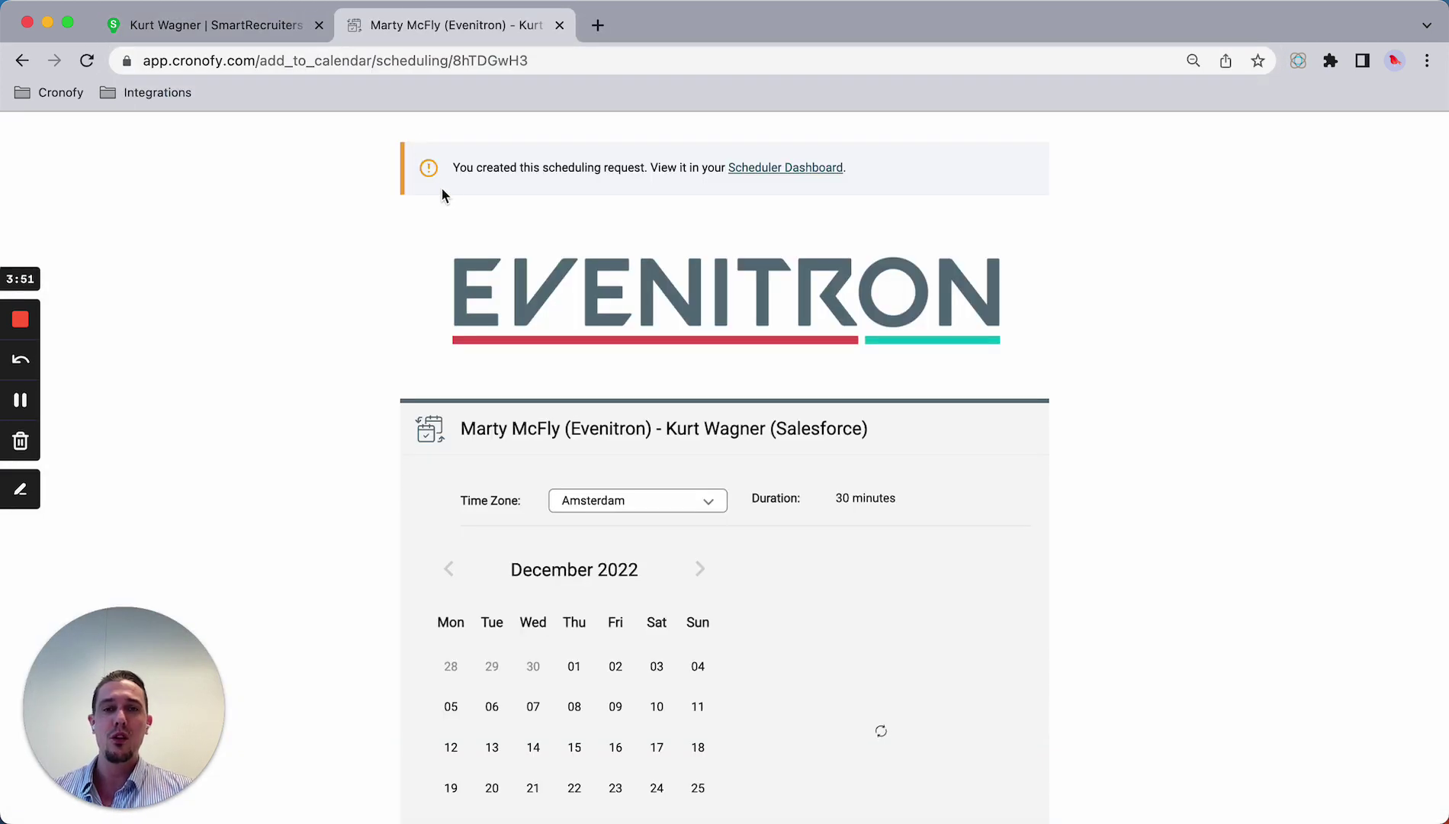
Book Wednesday 21 December, 3:00–3:30 PM, and return to the SmartRecruiters tab.
{"action": "scroll", "coordinate": [516, 273], "scroll_direction": "down", "scroll_amount": 3}
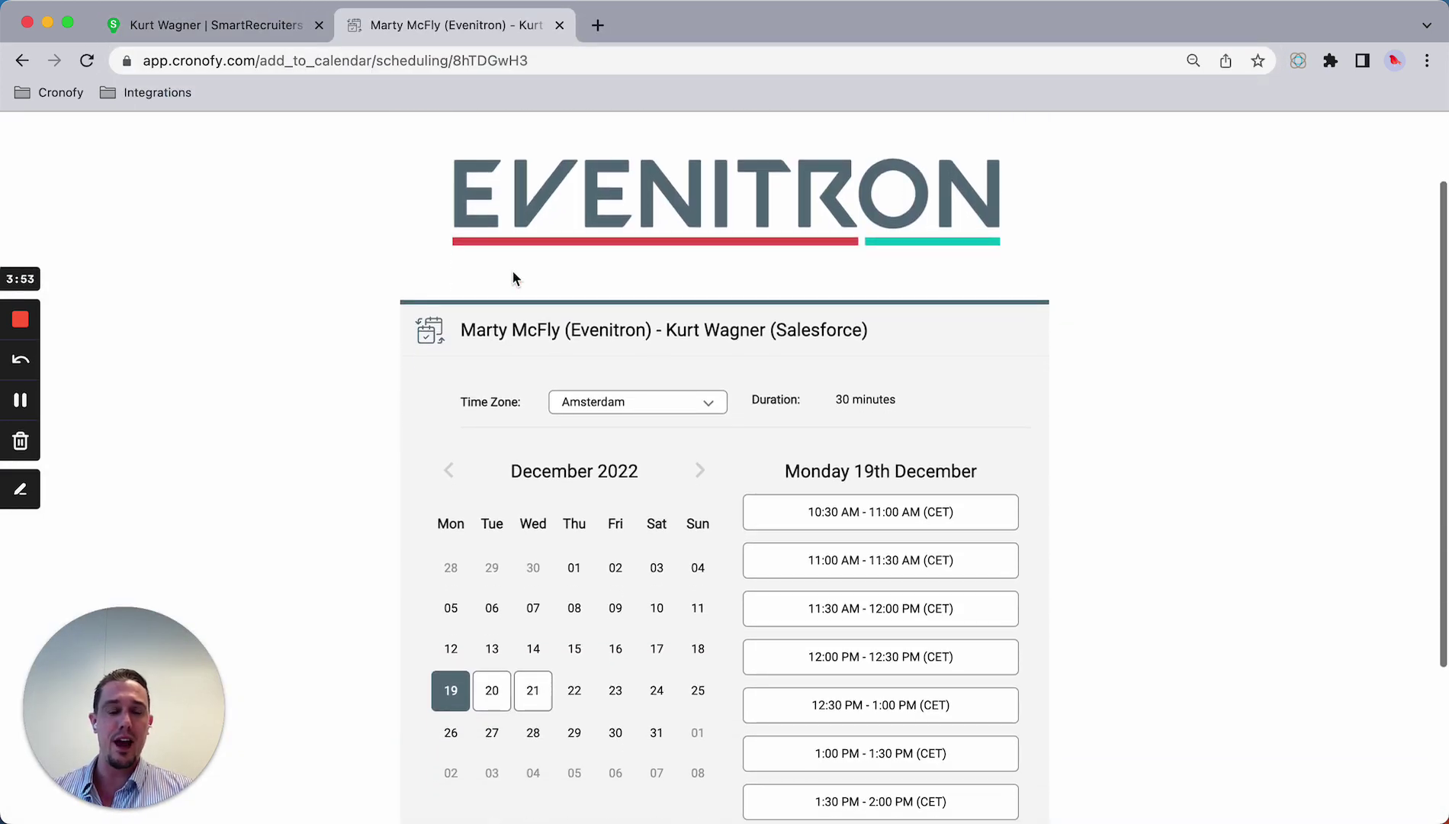
{"action": "scroll", "coordinate": [512, 273], "scroll_direction": "down", "scroll_amount": 1}
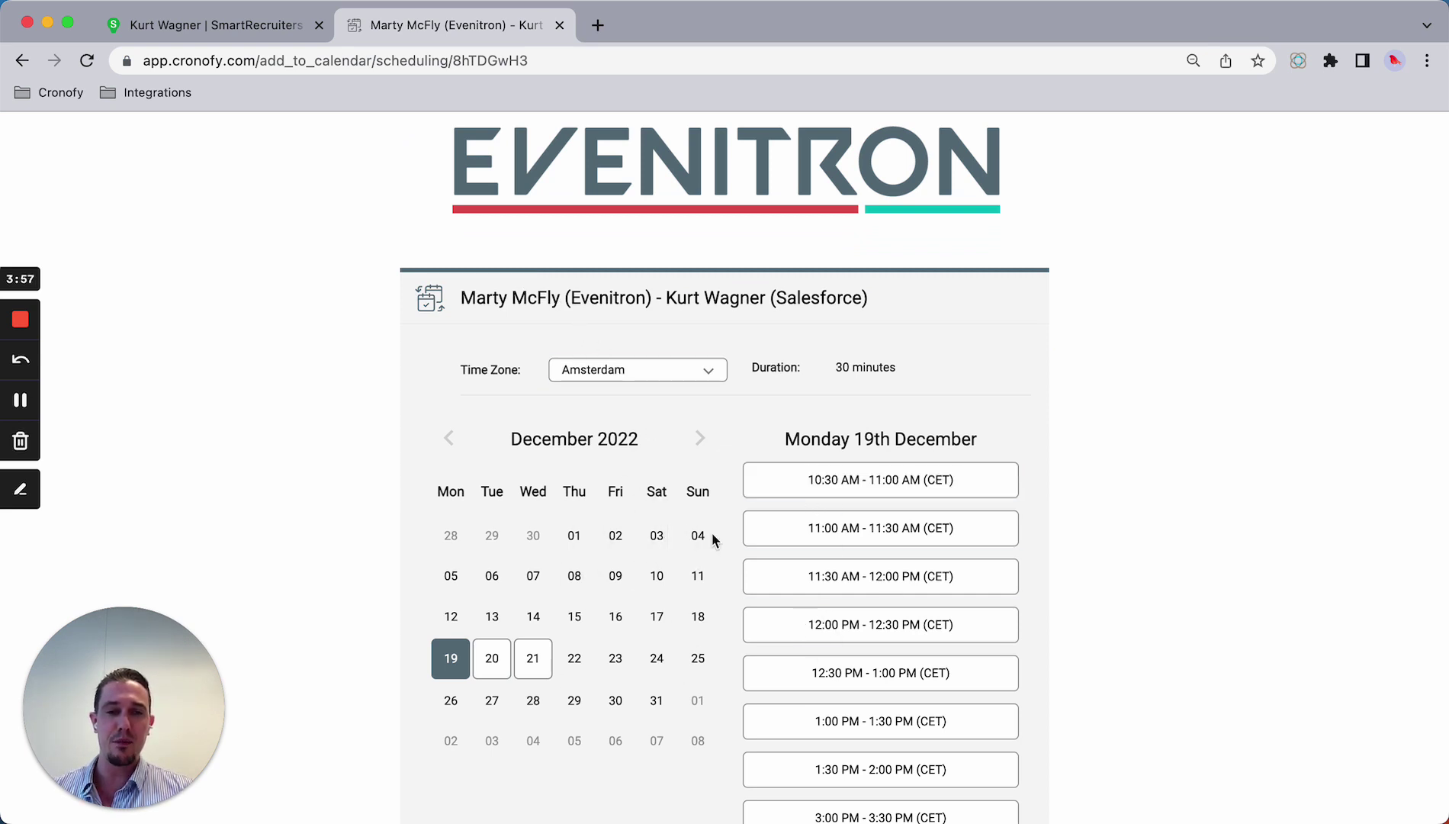
{"action": "left_click", "coordinate": [533, 662]}
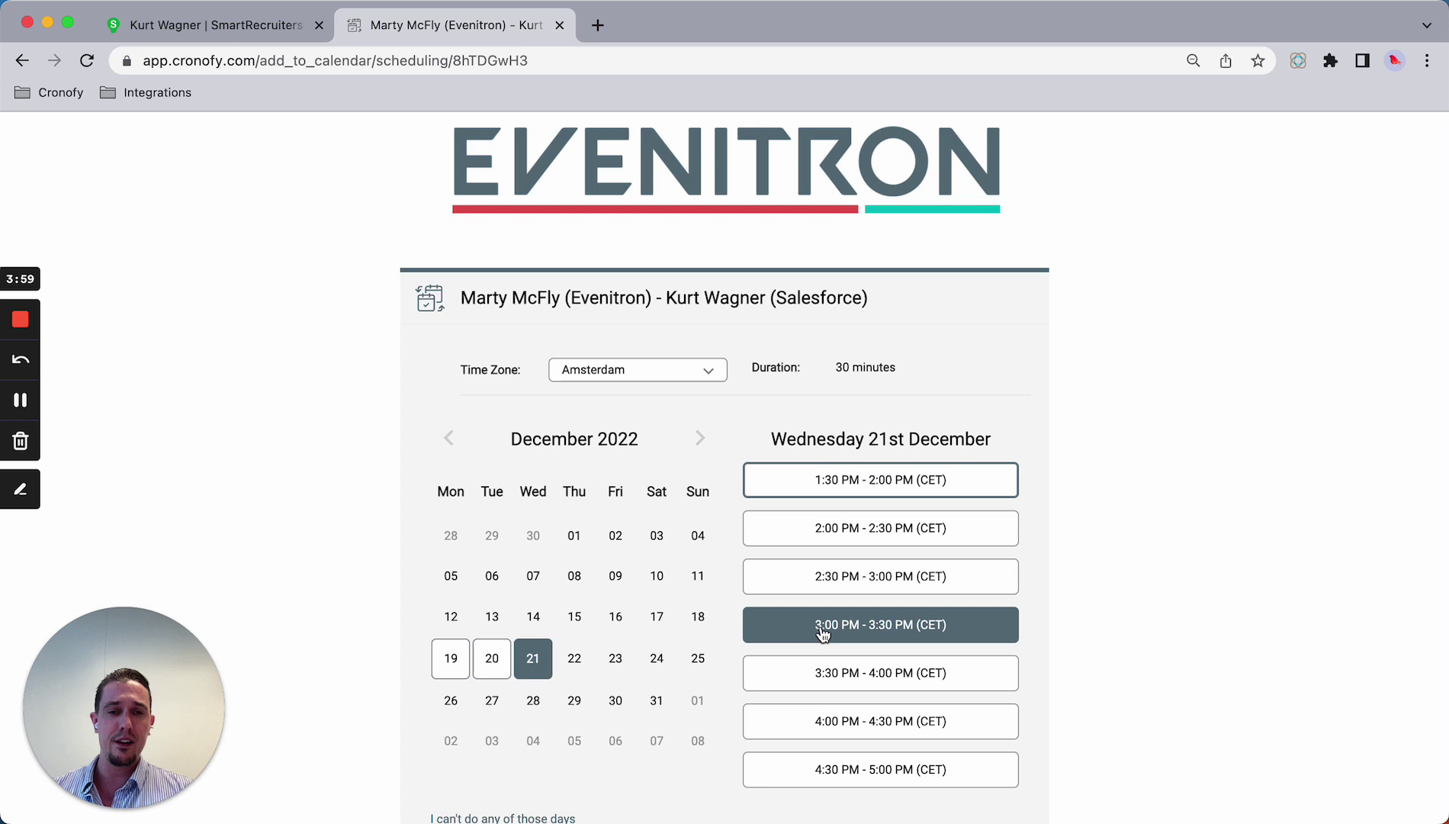
{"action": "left_click", "coordinate": [823, 631]}
{"action": "left_click", "coordinate": [852, 510]}
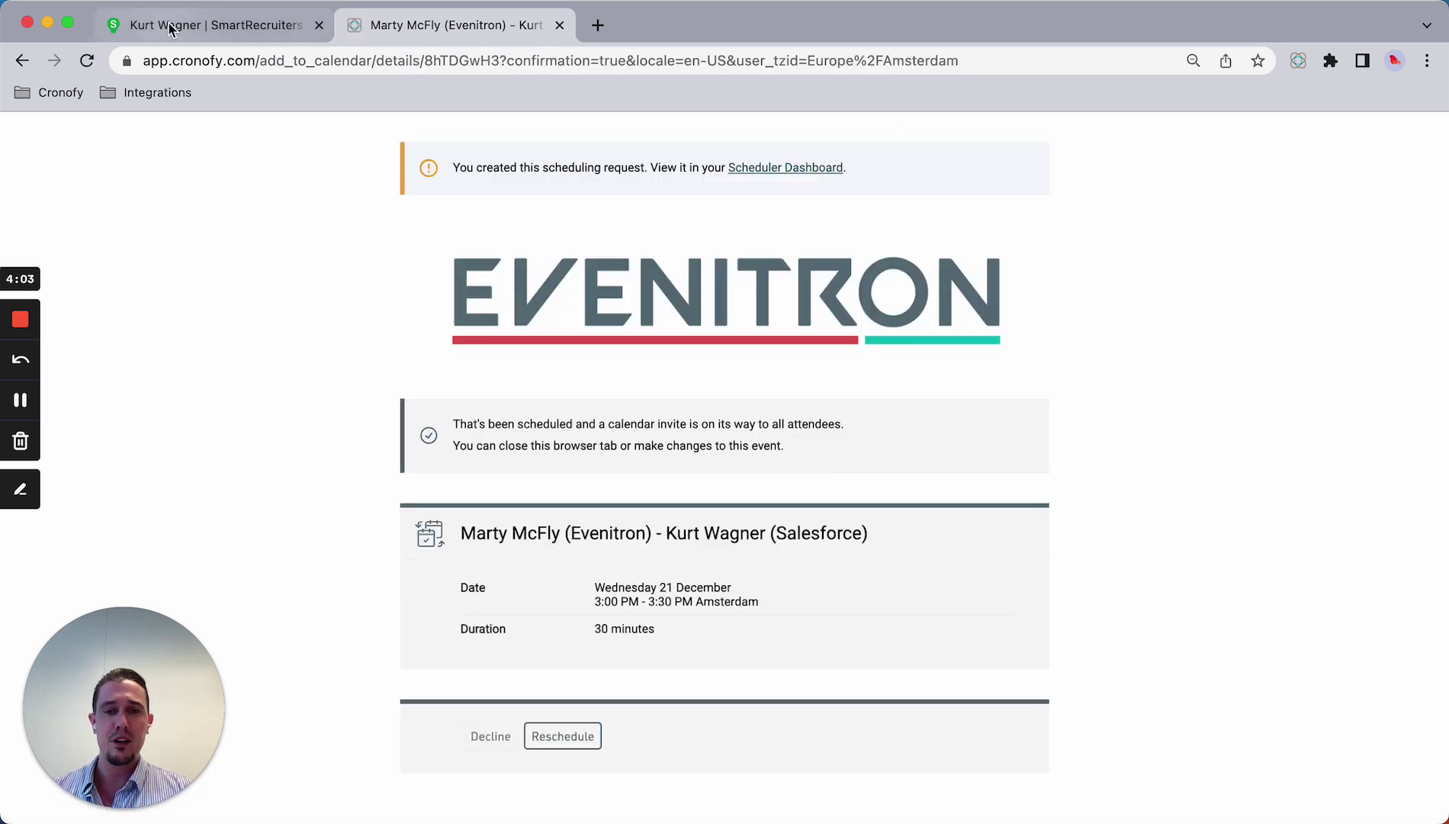
{"action": "left_click", "coordinate": [169, 23]}
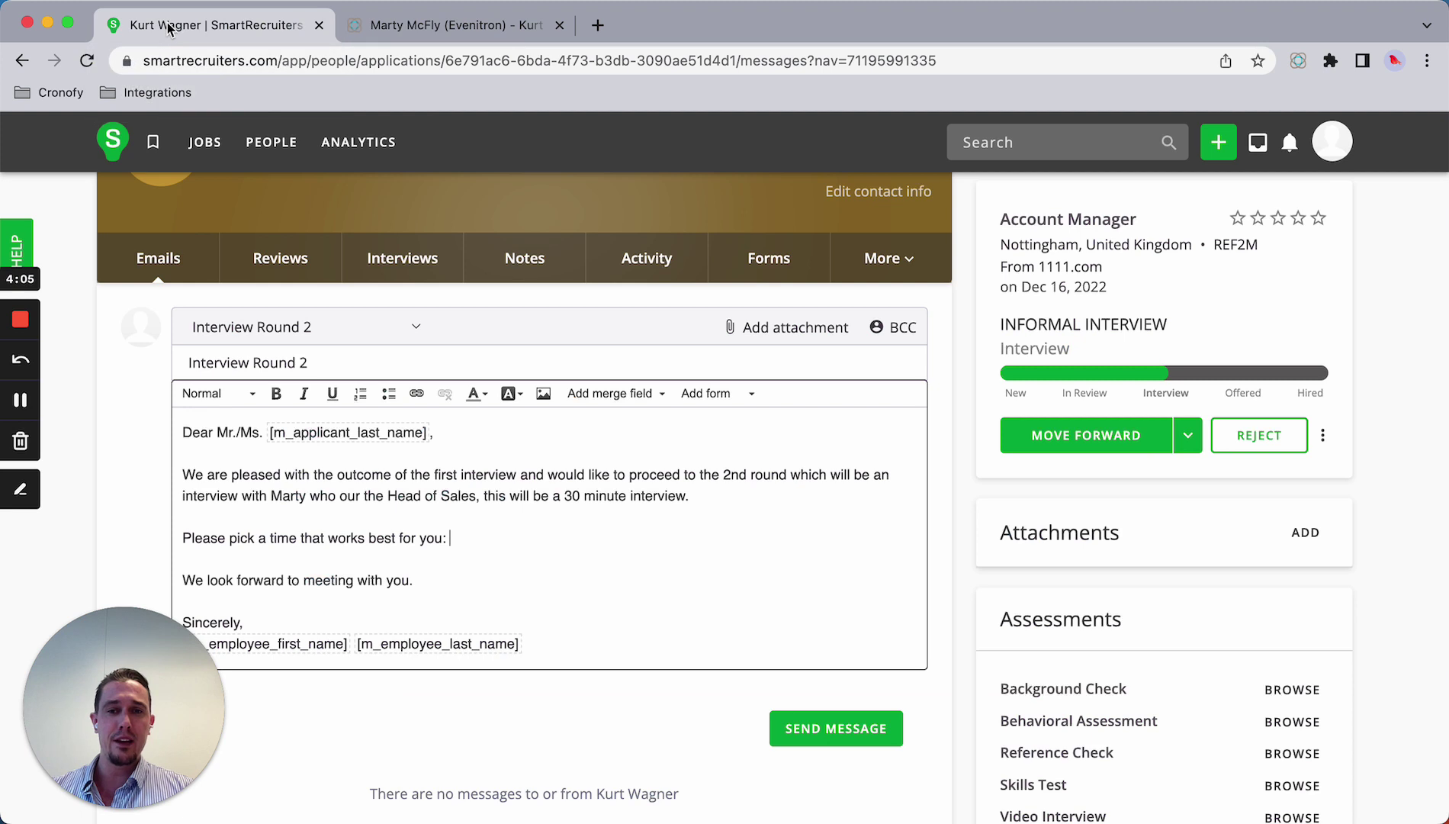
Reload the Interviews tab and scroll through both upcoming interviews, including the December 21 round.
{"action": "left_click", "coordinate": [380, 272]}
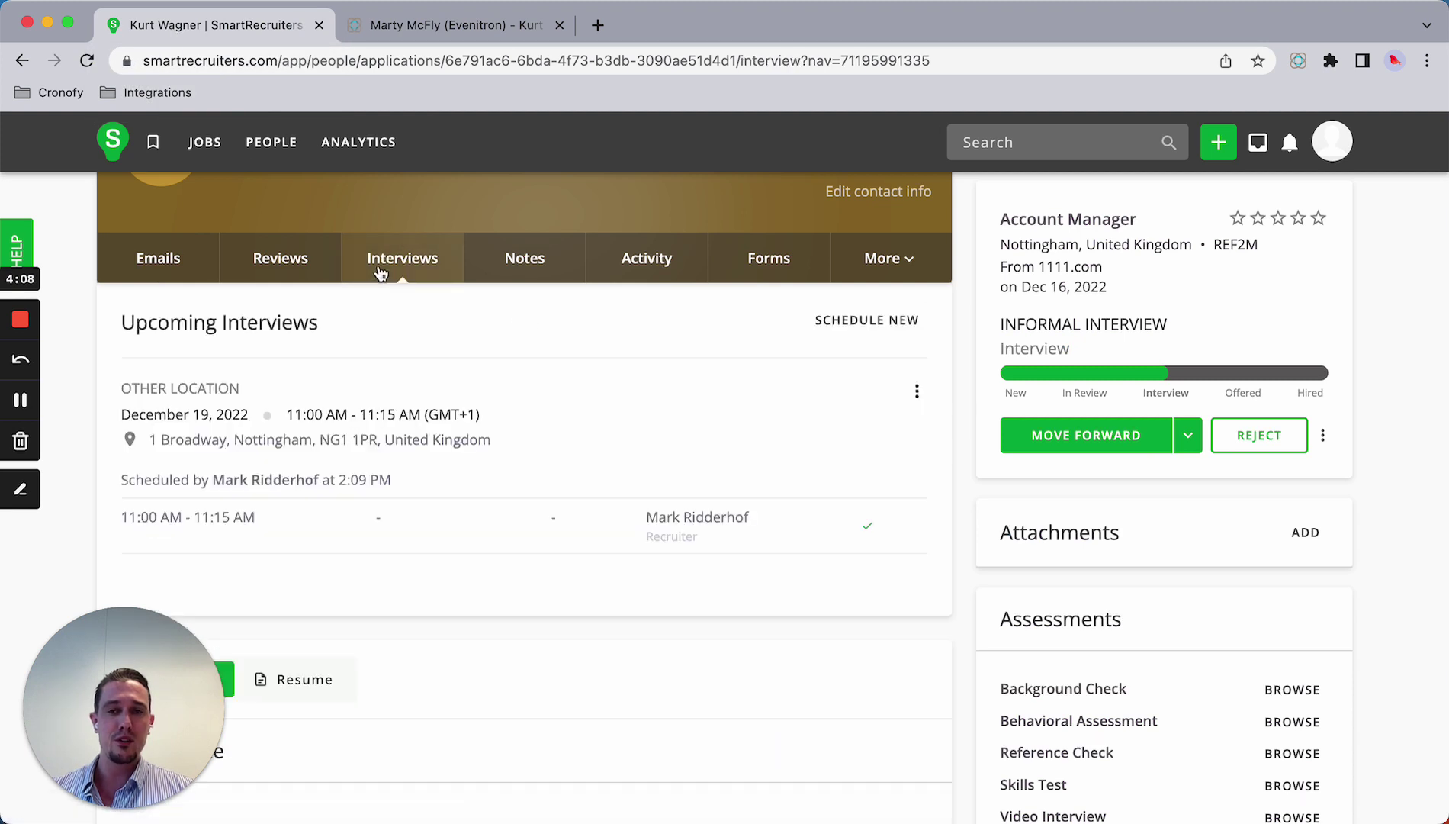
{"action": "left_click", "coordinate": [86, 62]}
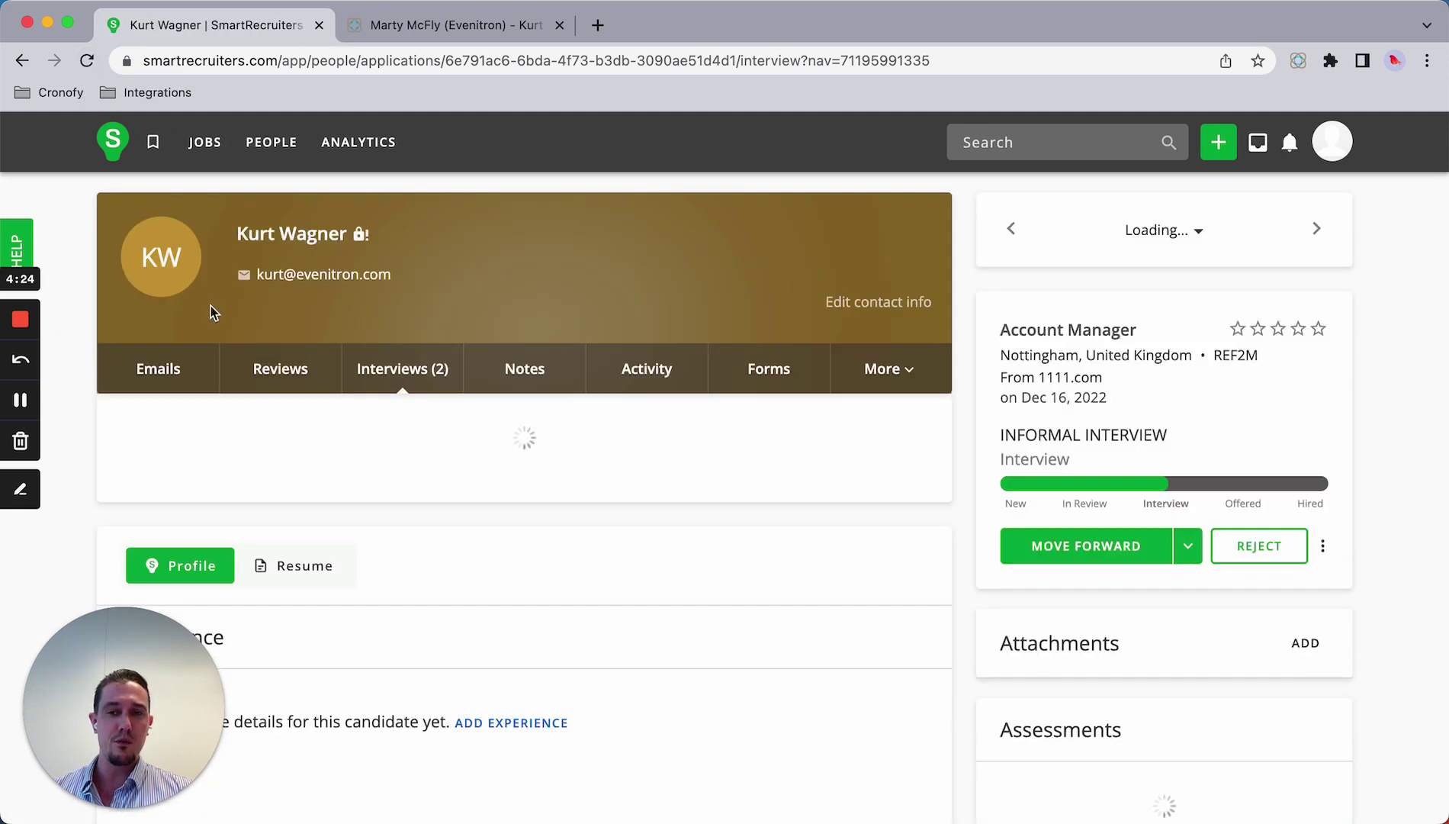
{"action": "scroll", "coordinate": [212, 311], "scroll_direction": "down", "scroll_amount": 3}
{"action": "scroll", "coordinate": [212, 316], "scroll_direction": "down", "scroll_amount": 1}
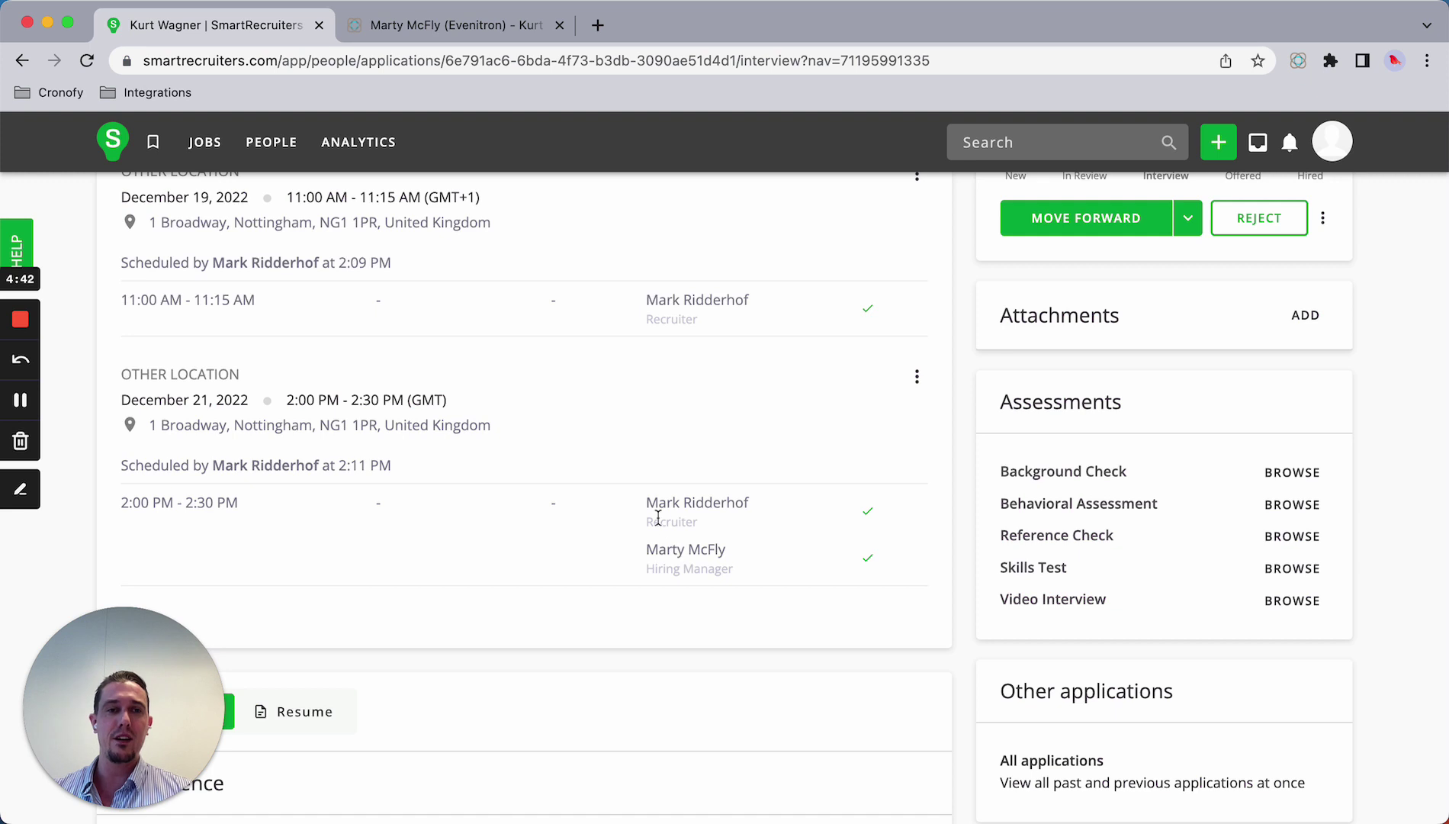
{"action": "scroll", "coordinate": [708, 419], "scroll_direction": "up", "scroll_amount": 1}
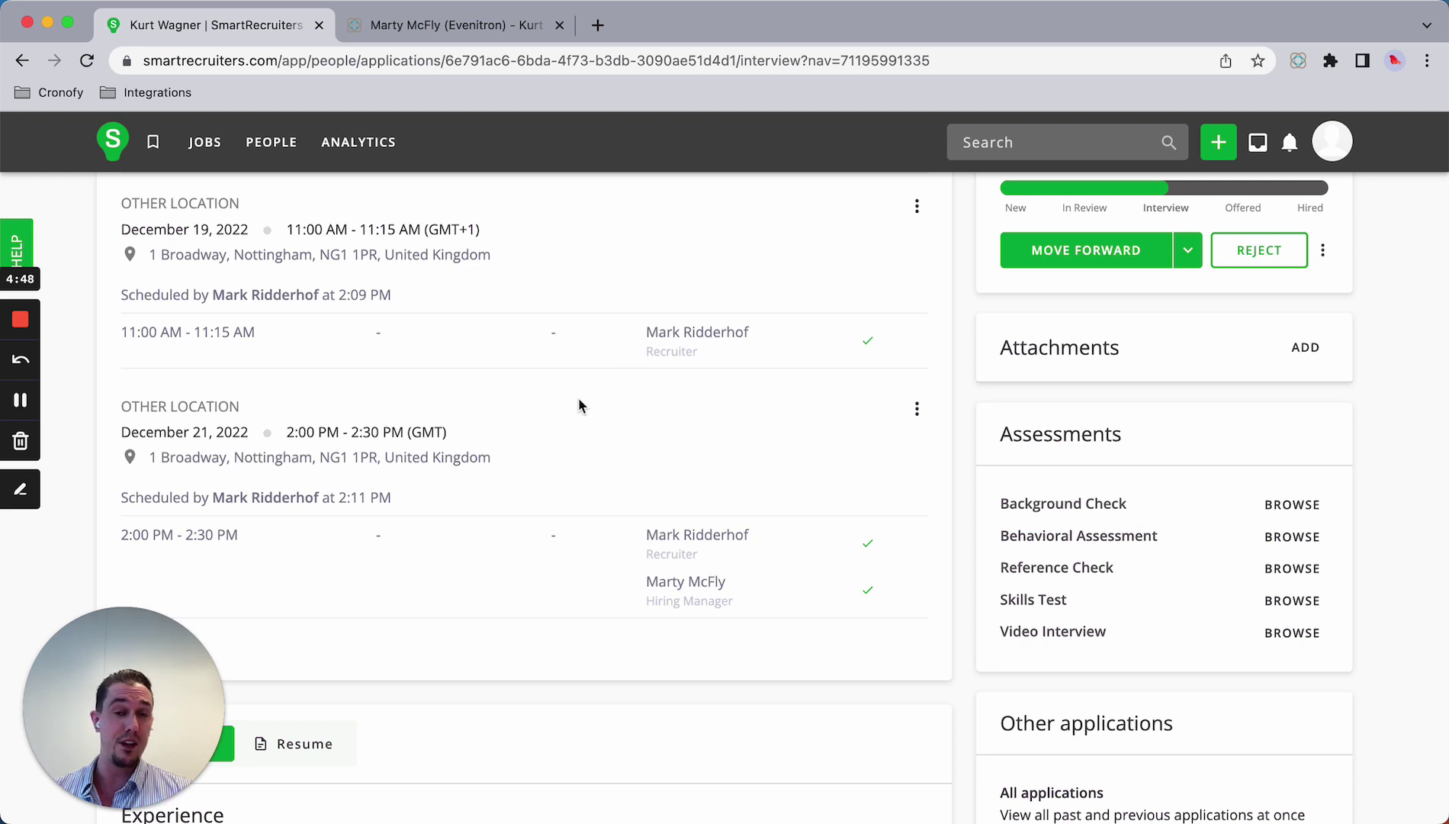
{"action": "scroll", "coordinate": [589, 377], "scroll_direction": "up", "scroll_amount": 2}
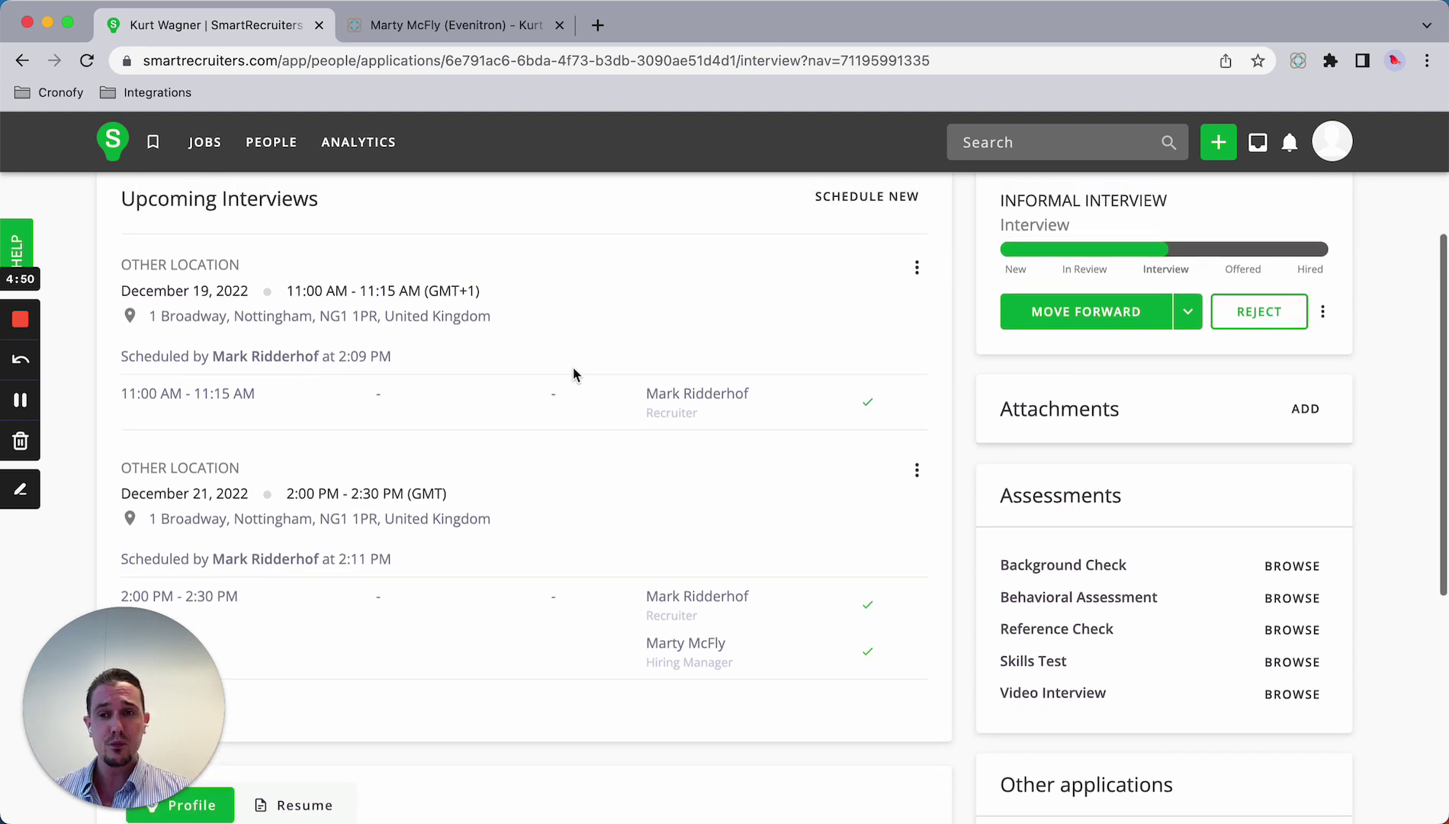
{"action": "scroll", "coordinate": [518, 363], "scroll_direction": "up", "scroll_amount": 5}
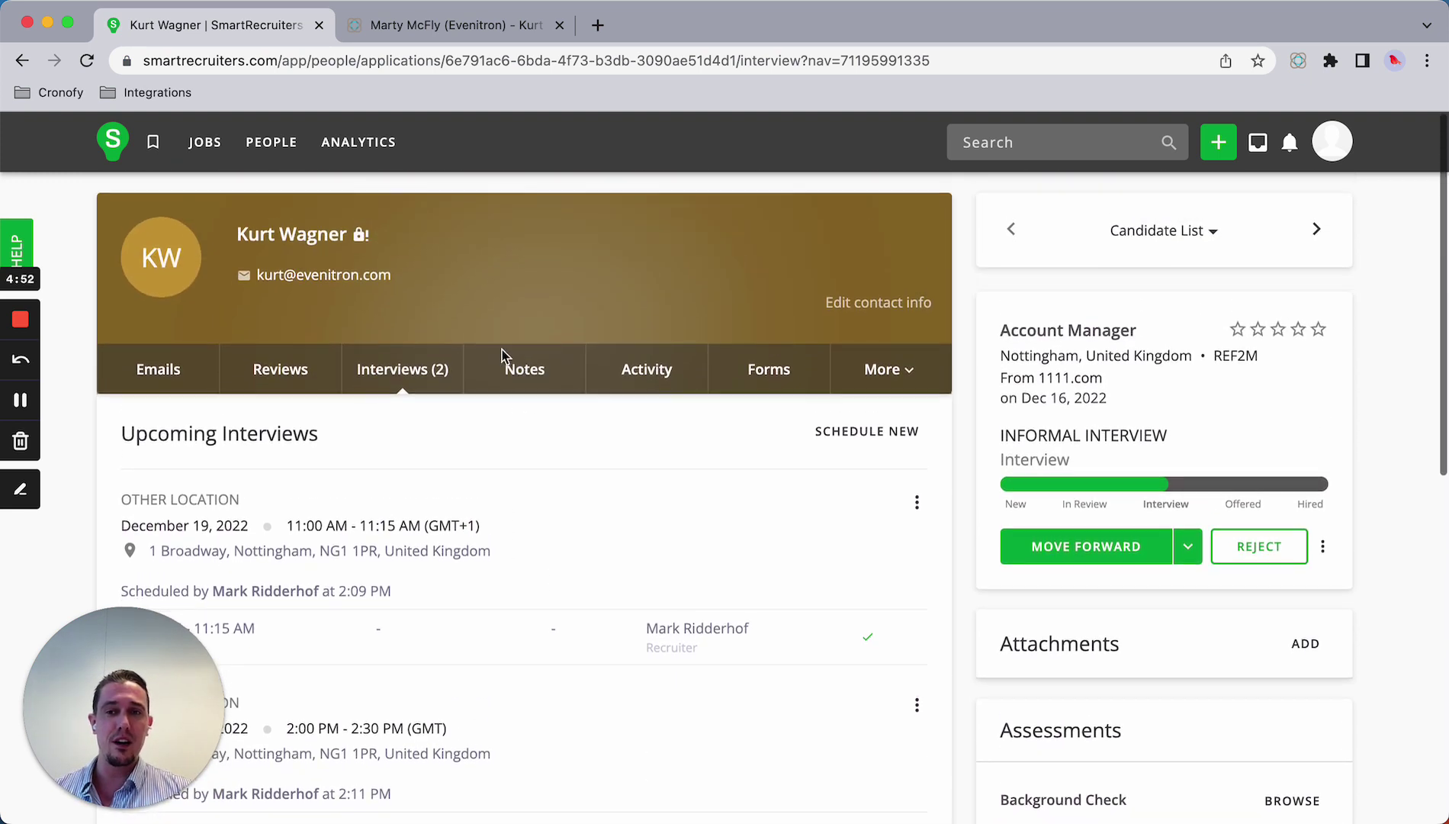
Start a Final interview template email and delete its <INSERT BOOKING LINK> placeholder.
{"action": "left_click", "coordinate": [212, 374]}
{"action": "scroll", "coordinate": [284, 478], "scroll_direction": "down", "scroll_amount": 2}
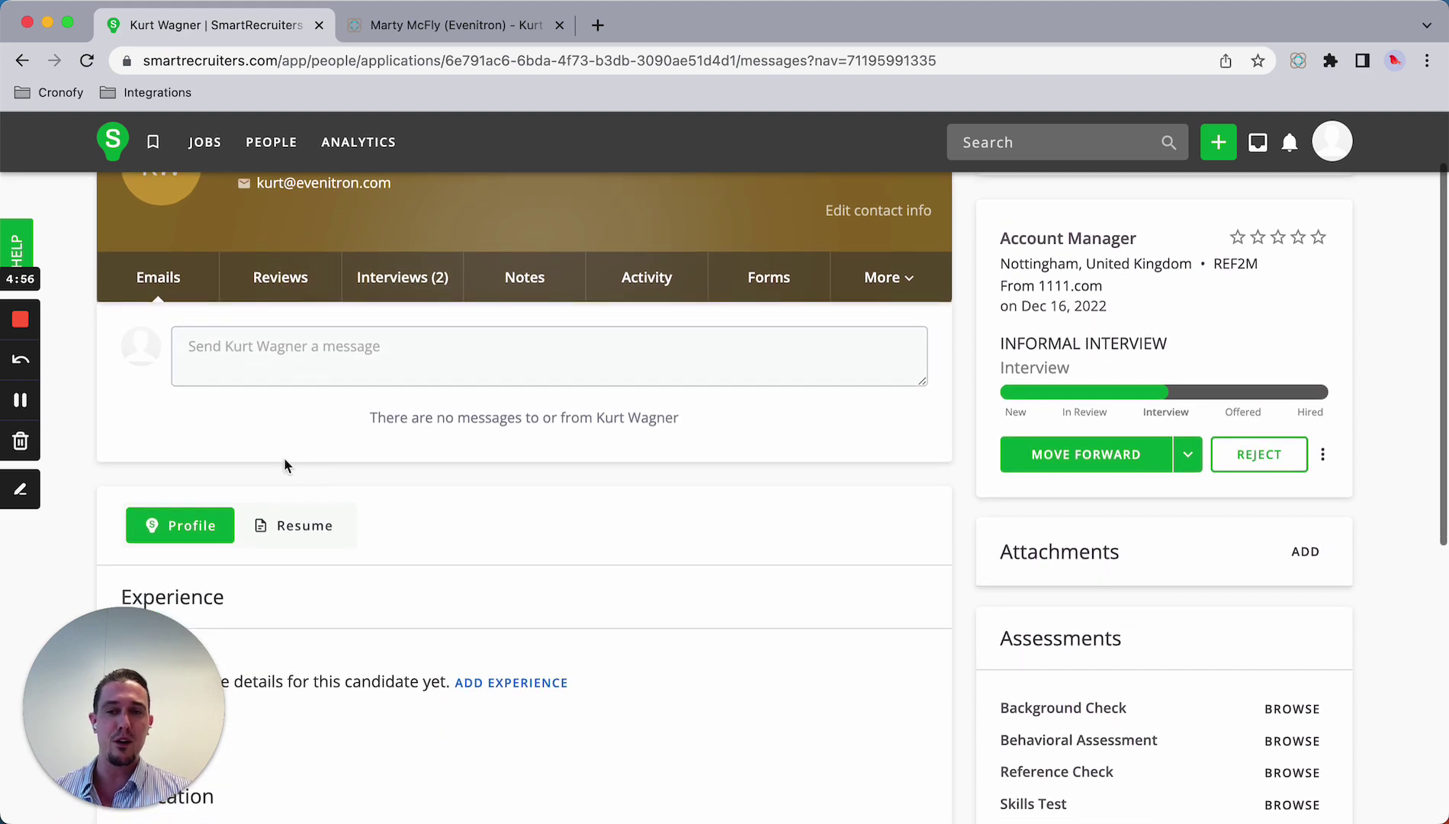
{"action": "left_click", "coordinate": [281, 391]}
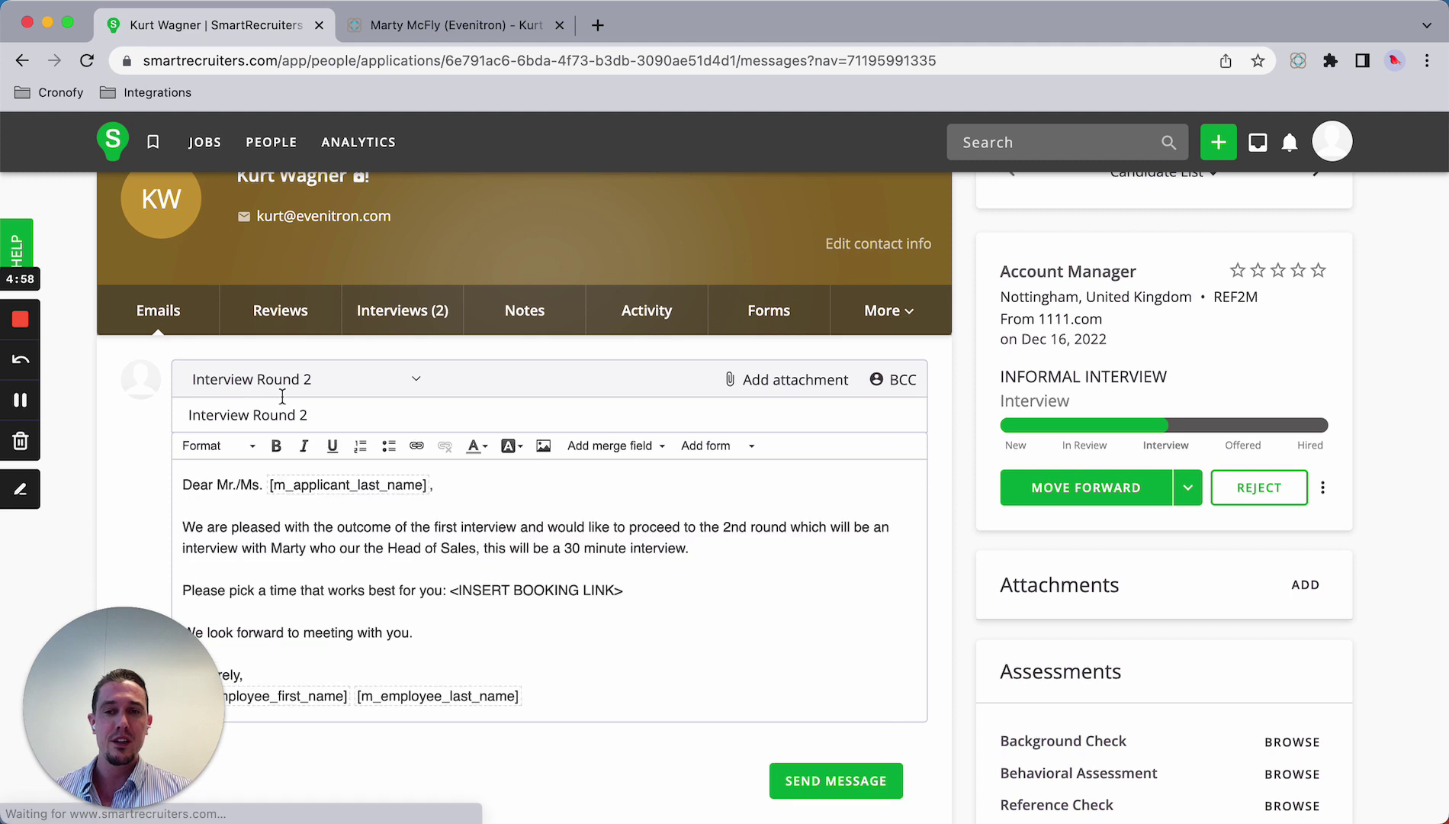
{"action": "left_click", "coordinate": [350, 386]}
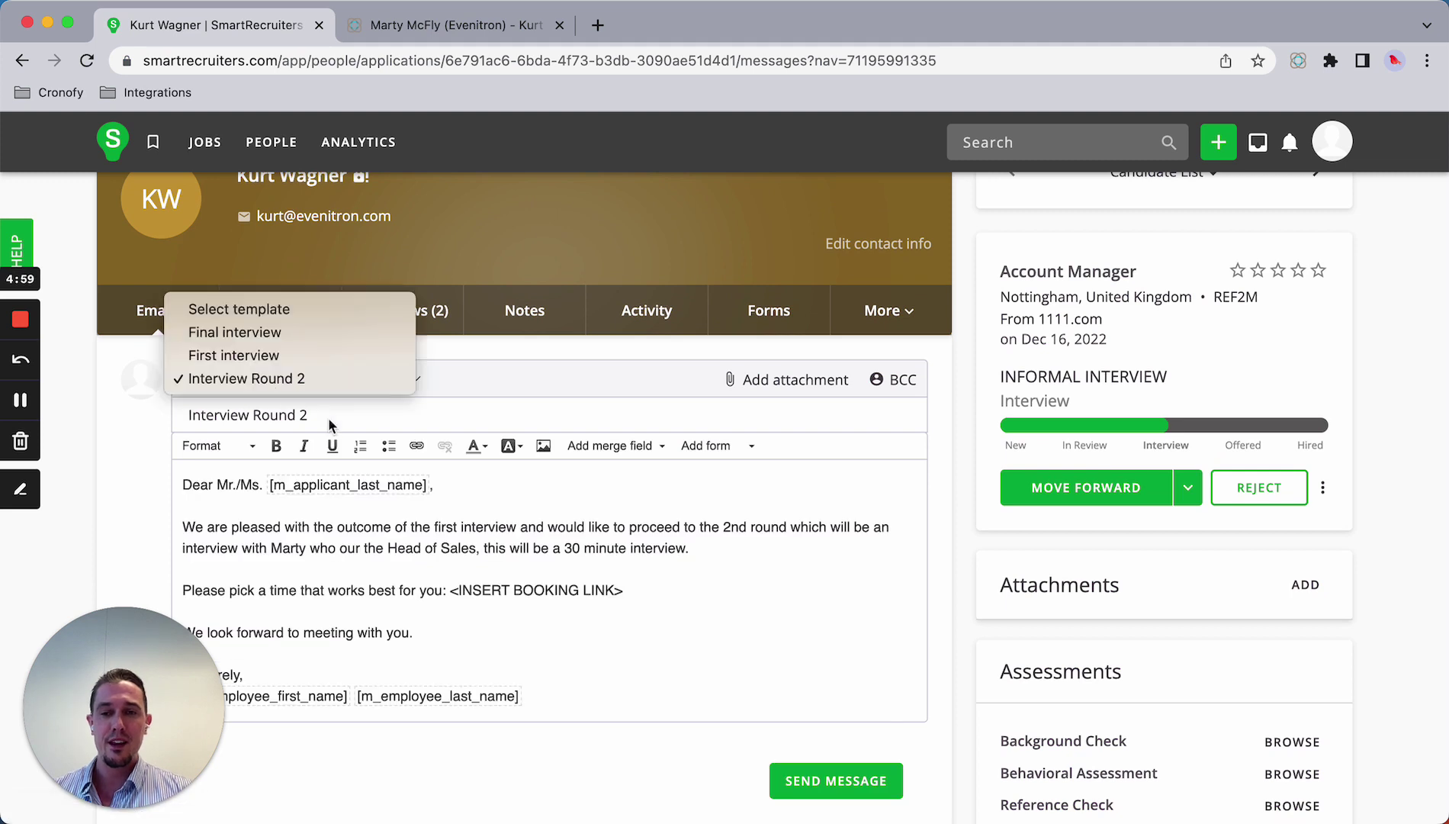
{"action": "left_click", "coordinate": [248, 340]}
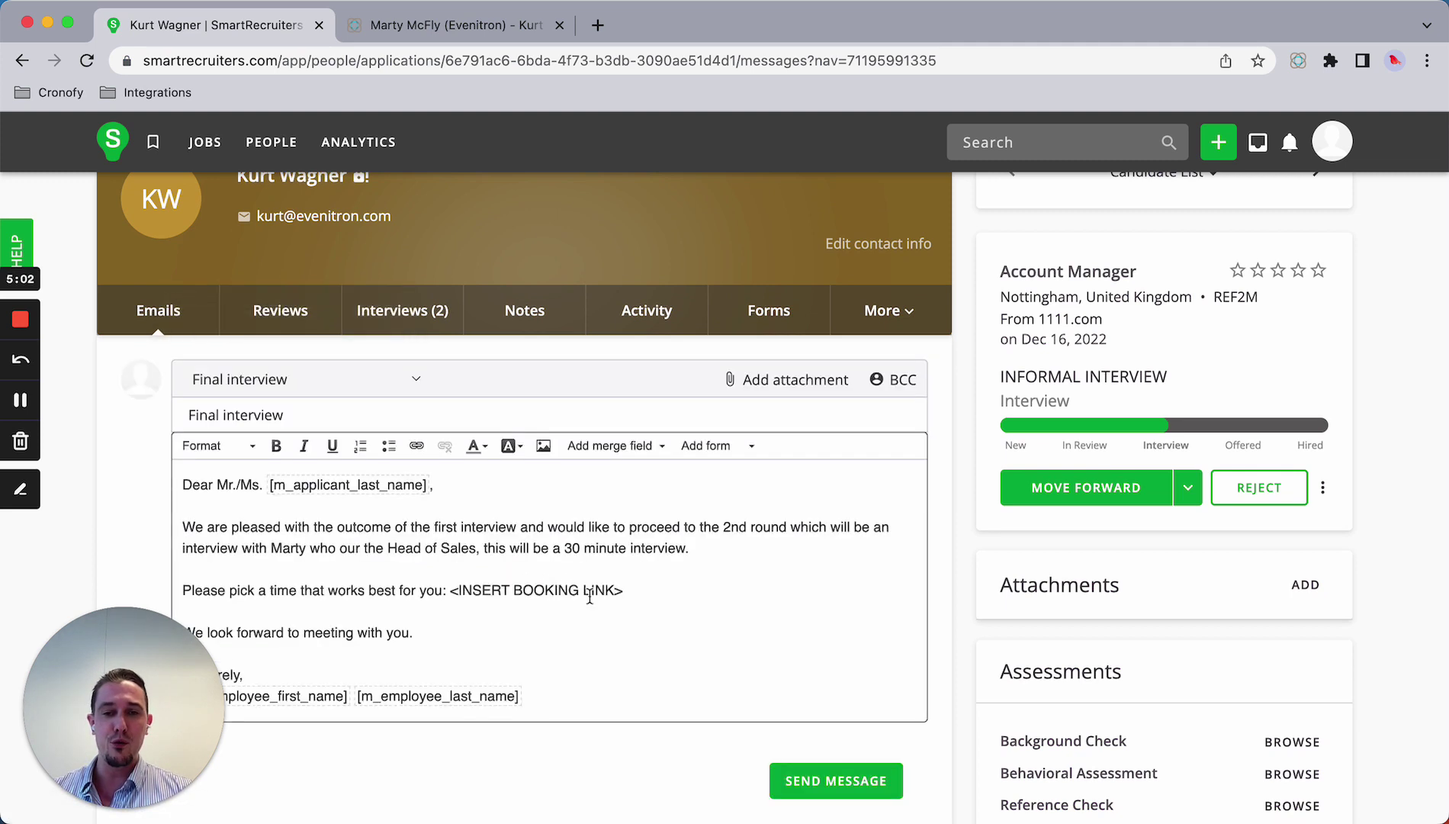
{"action": "left_click_drag", "start_coordinate": [624, 590], "coordinate": [458, 592]}
{"action": "key", "text": "BackSpace"}
{"action": "key", "text": "BackSpace"}
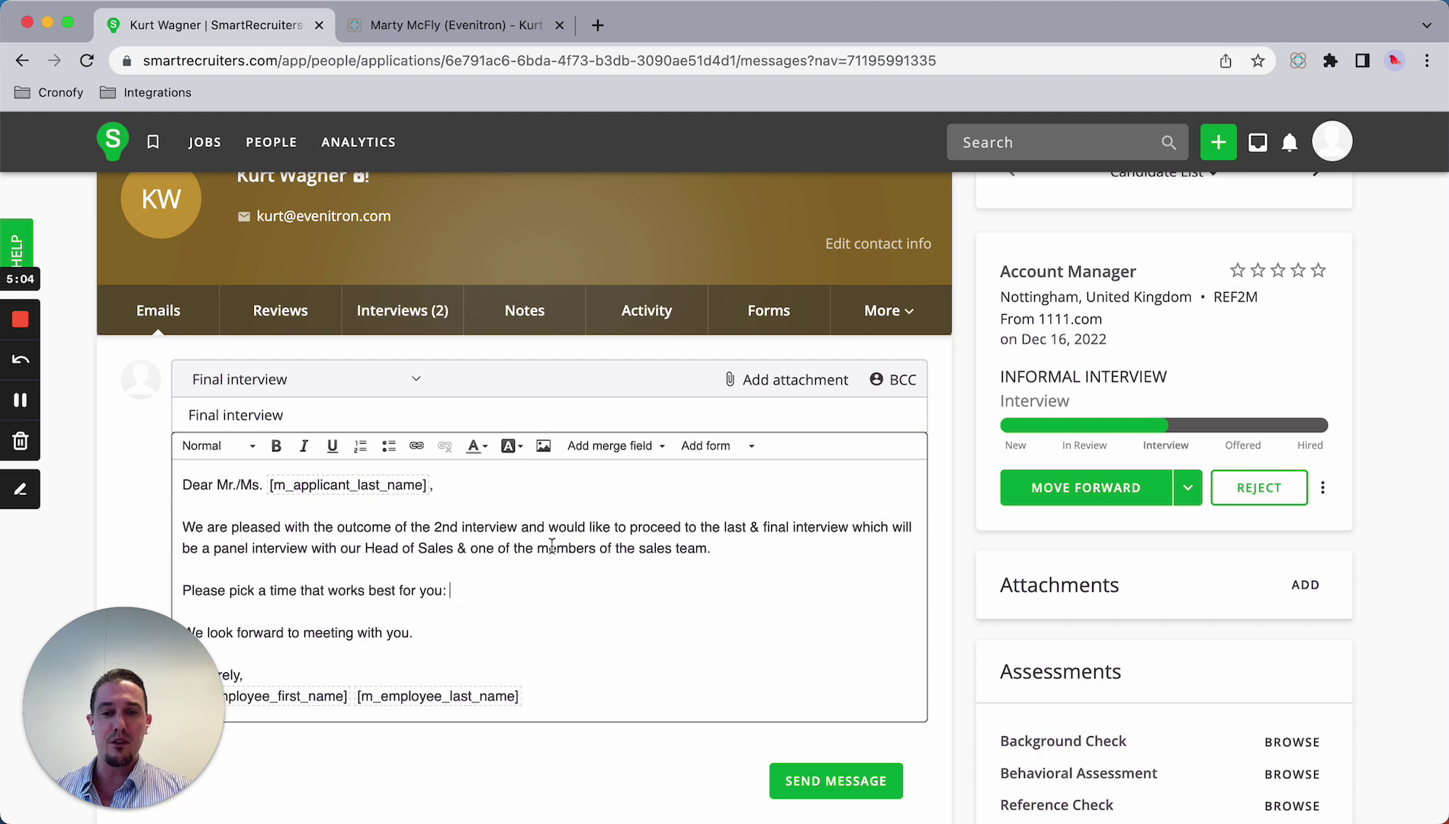
In Cronofy, create a group invitation link for the A. Panel Interview (SR) meeting type.
{"action": "left_click", "coordinate": [1298, 62]}
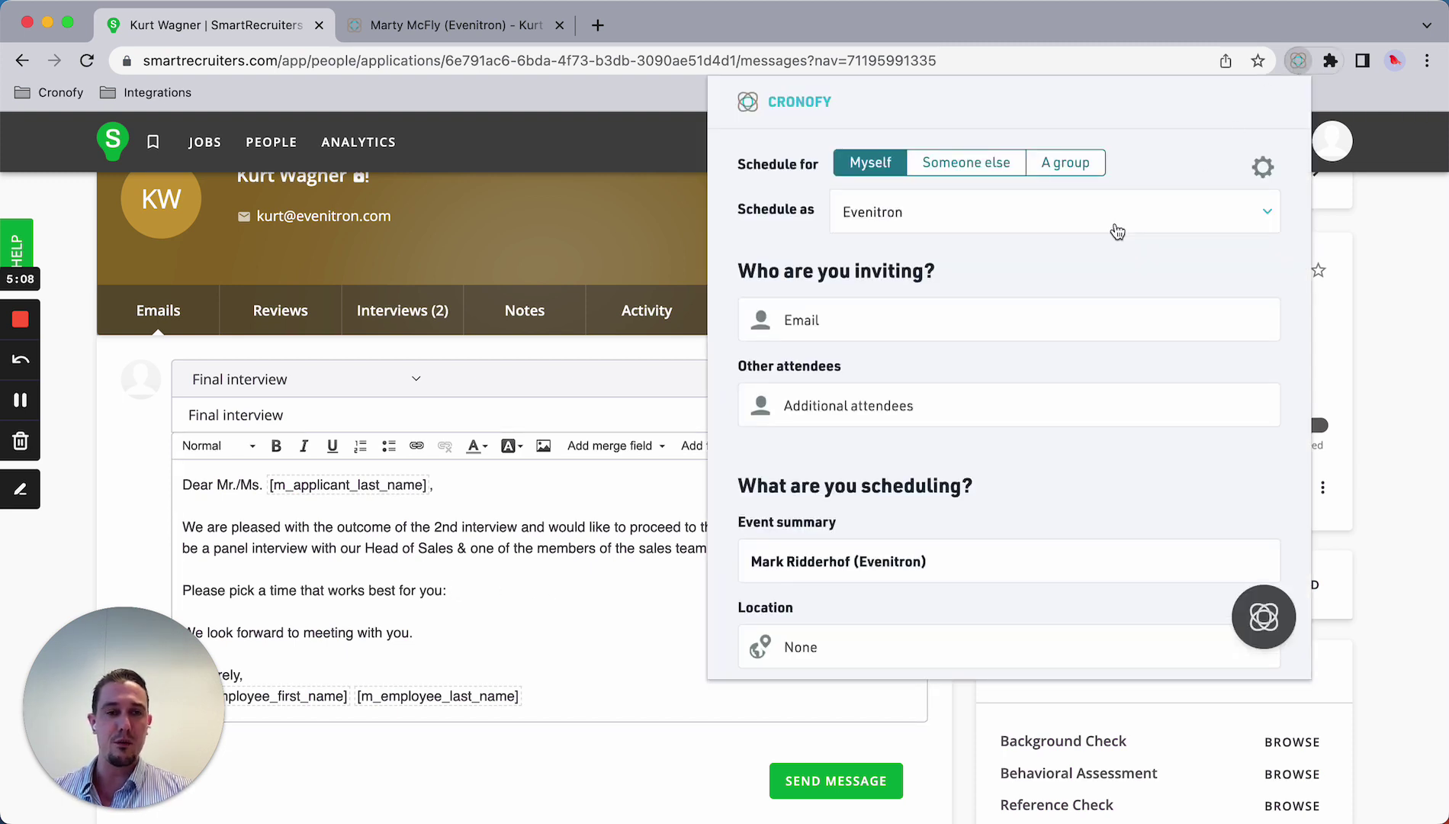
{"action": "left_click", "coordinate": [1076, 164]}
{"action": "left_click", "coordinate": [851, 312]}
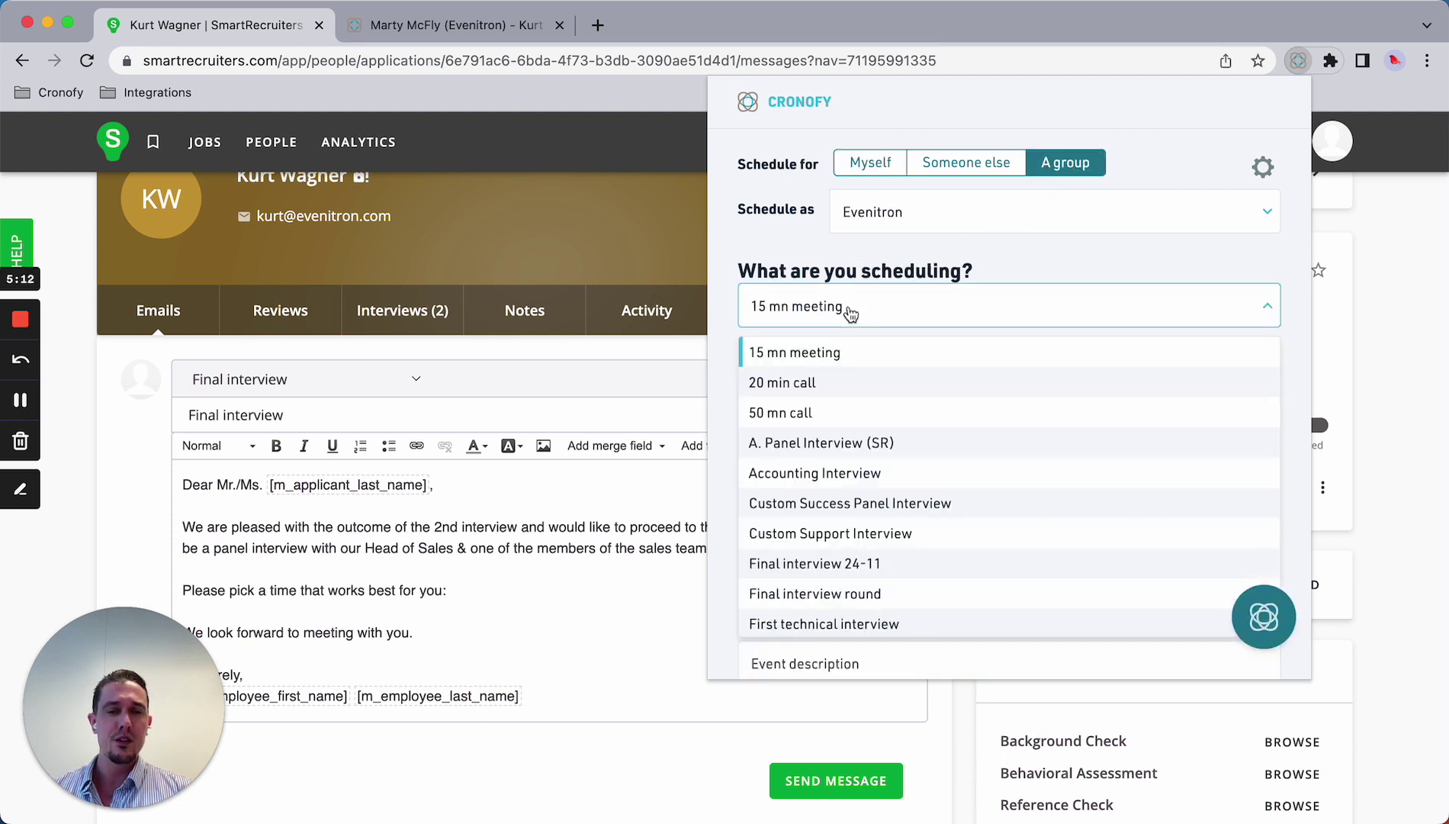
{"action": "left_click", "coordinate": [805, 447]}
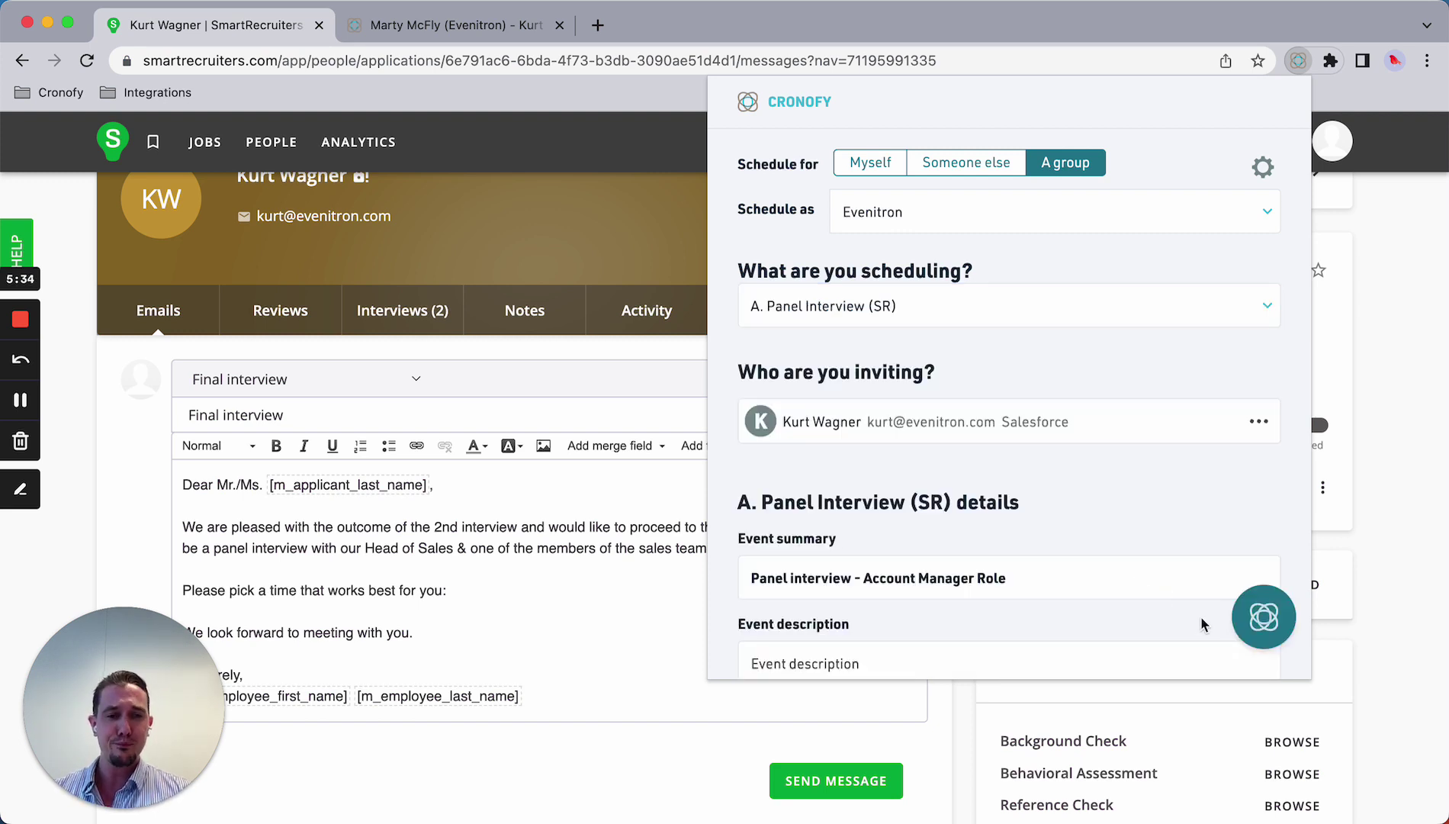
{"action": "scroll", "coordinate": [951, 534], "scroll_direction": "down", "scroll_amount": 5}
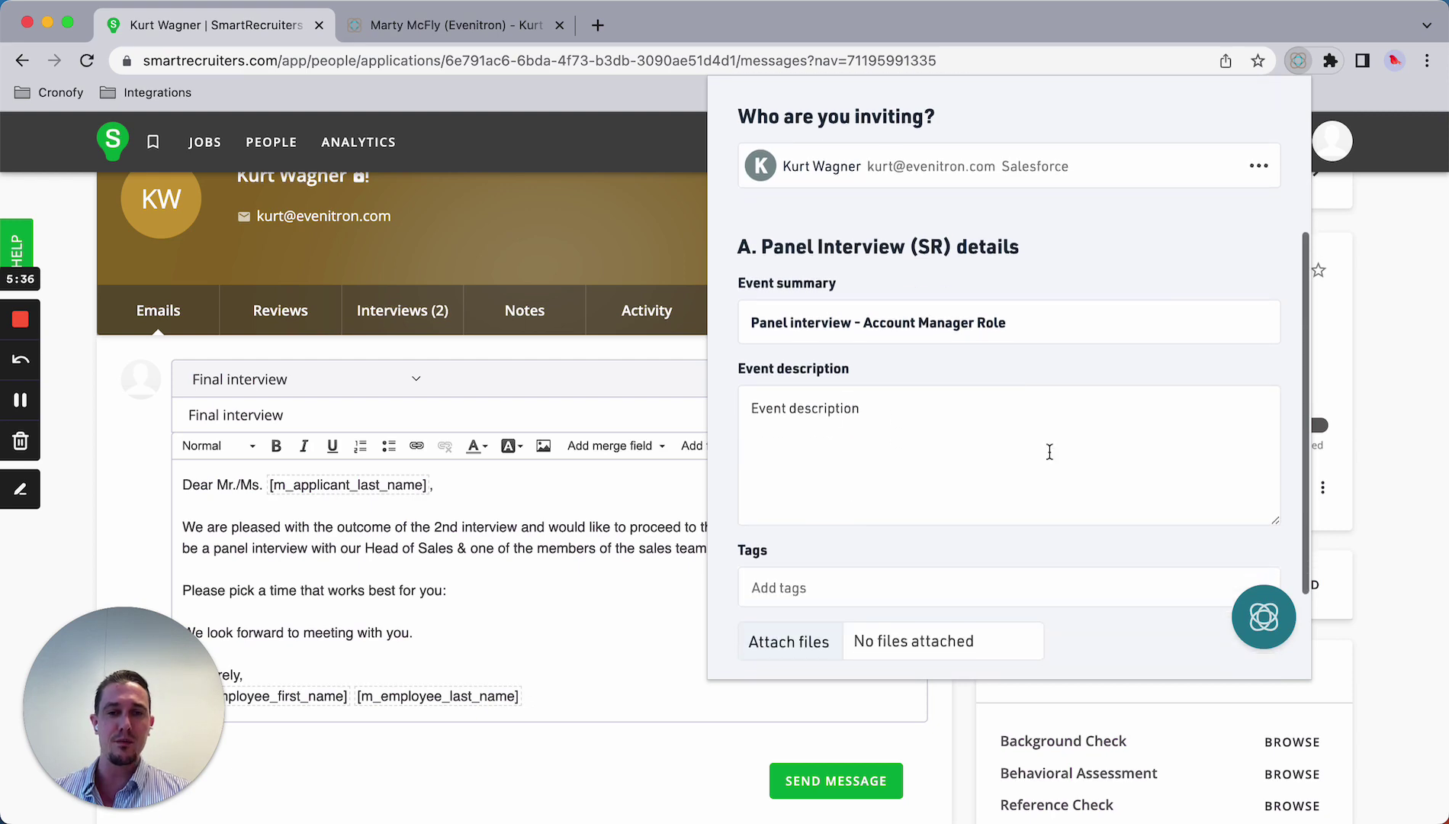
{"action": "scroll", "coordinate": [838, 417], "scroll_direction": "down", "scroll_amount": 2}
{"action": "scroll", "coordinate": [837, 418], "scroll_direction": "up", "scroll_amount": 6}
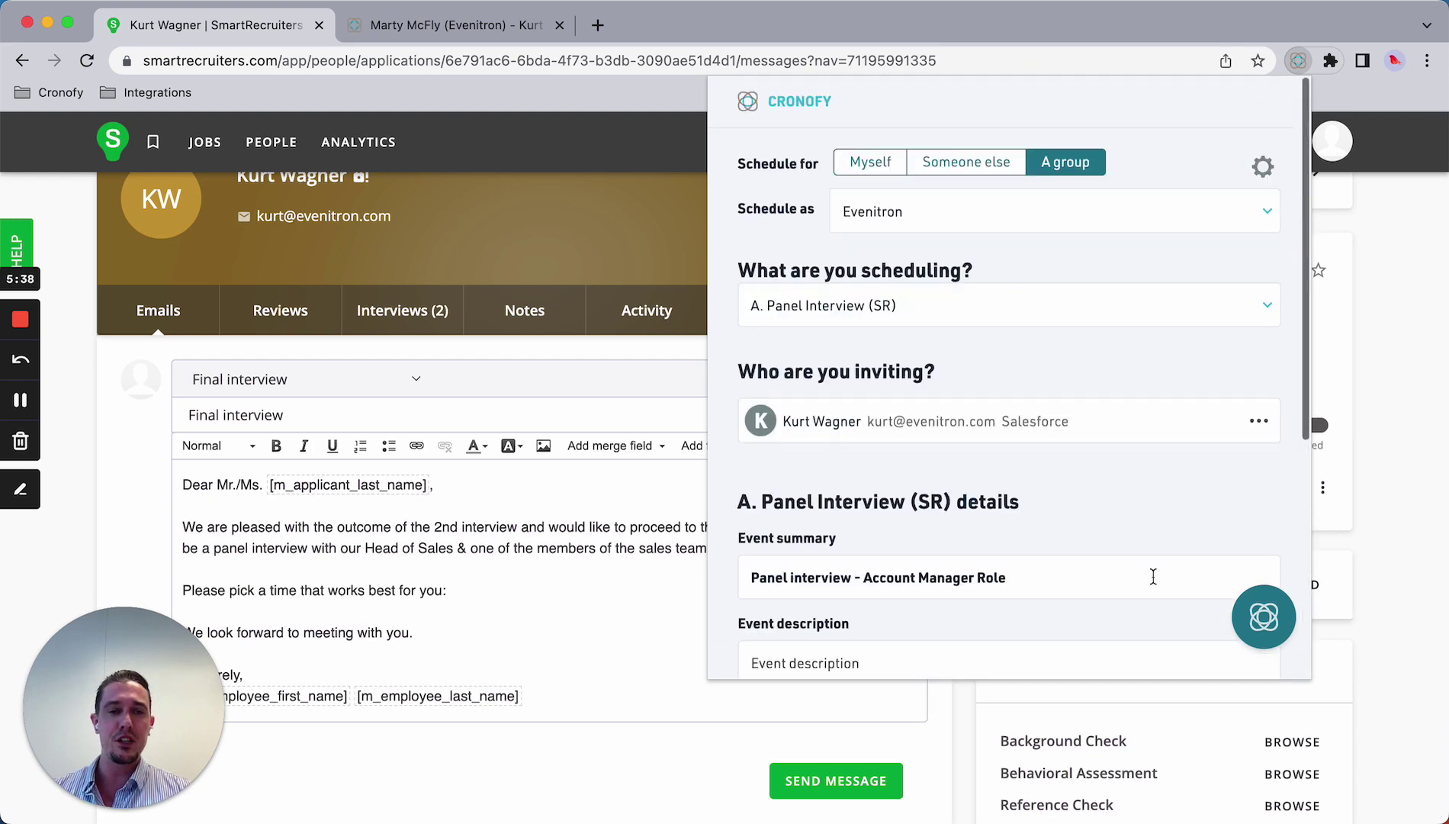
{"action": "left_click", "coordinate": [1254, 619]}
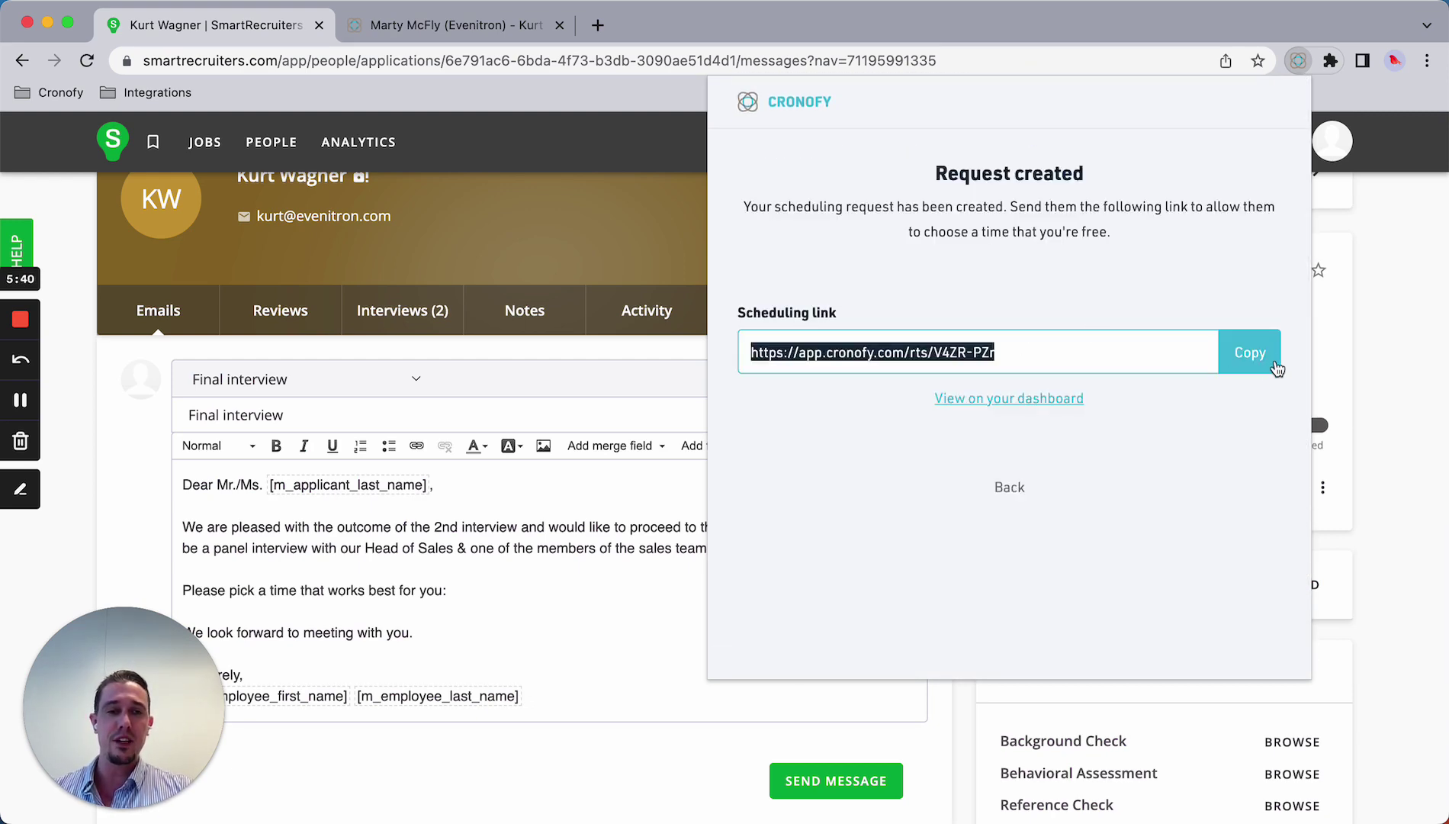
Paste the panel scheduling link after 'you:' in the email and load it in the other tab.
{"action": "left_click", "coordinate": [1254, 354]}
{"action": "left_click", "coordinate": [507, 589]}
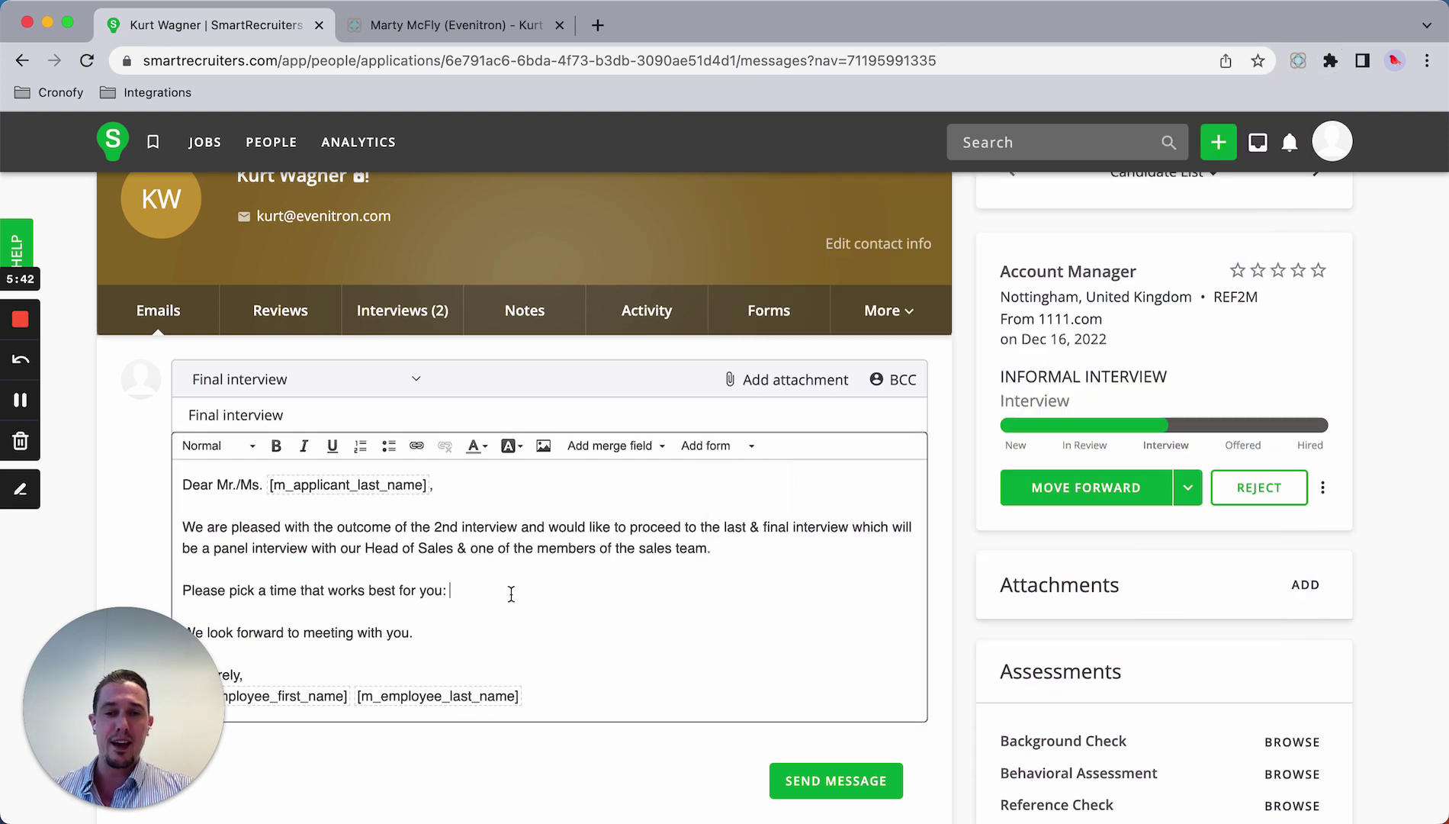
{"action": "key", "text": "super+v"}
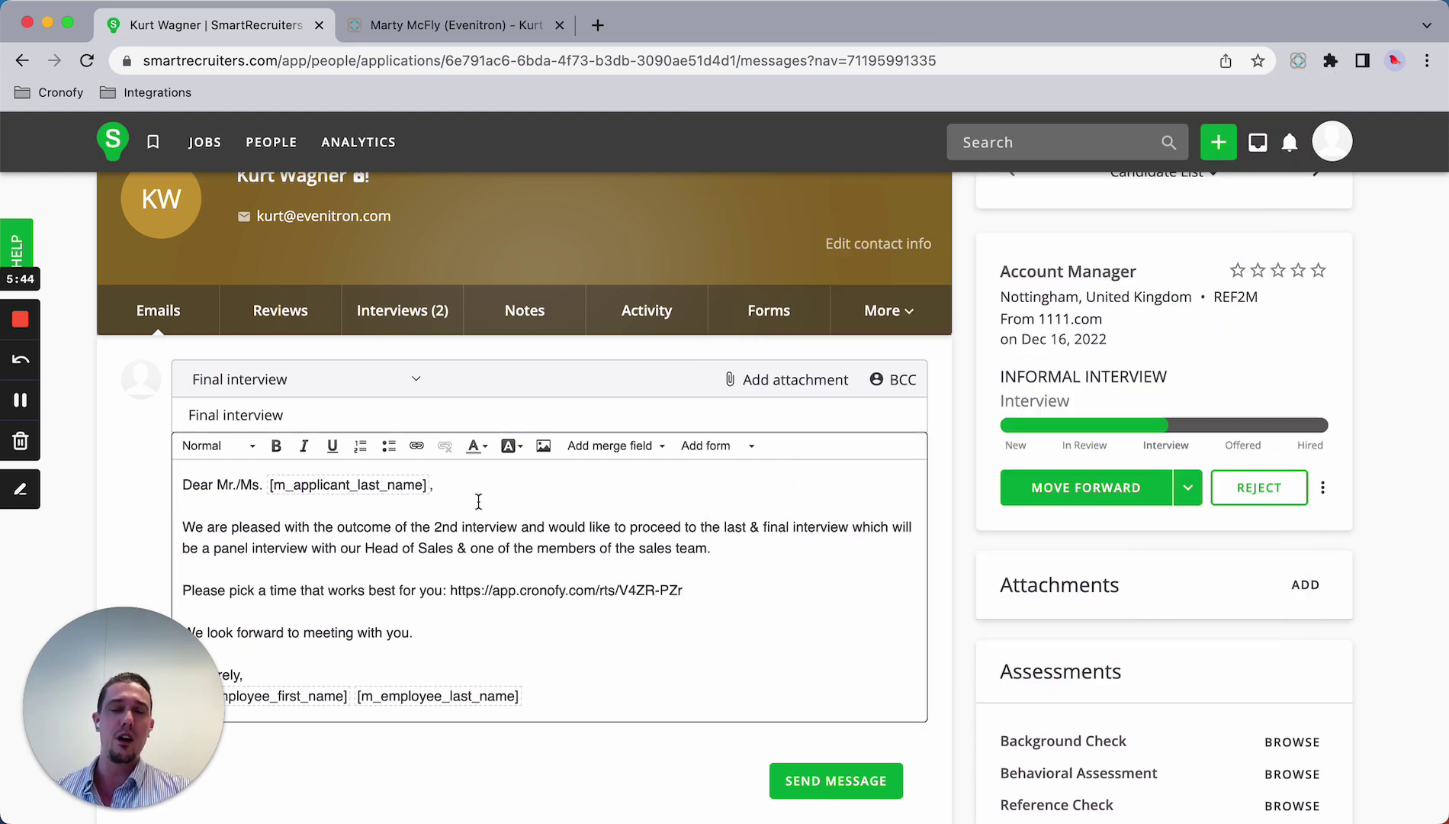
{"action": "left_click", "coordinate": [467, 24]}
{"action": "left_click", "coordinate": [313, 63]}
{"action": "key", "text": "super+v"}
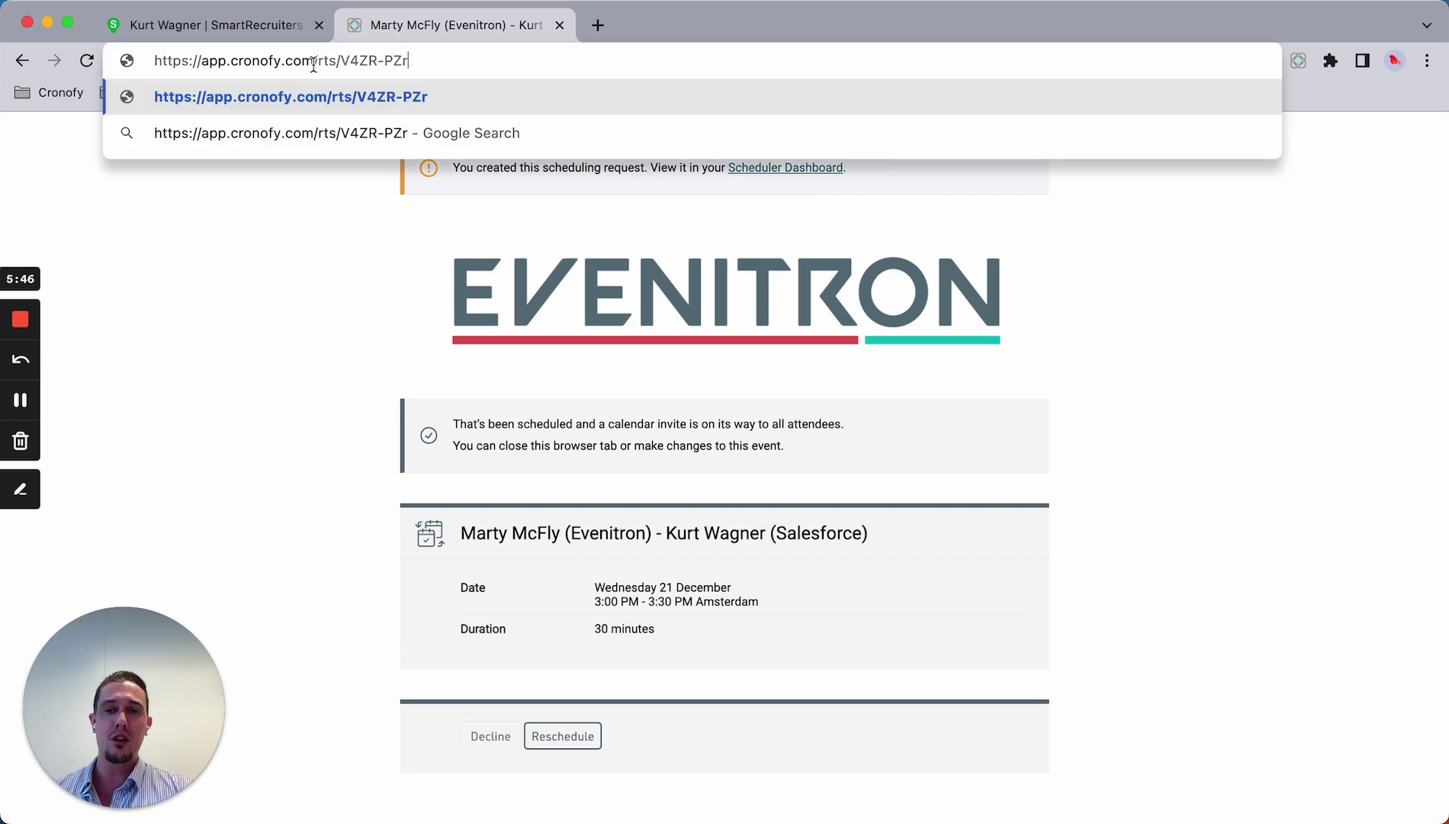
{"action": "key", "text": "Return"}
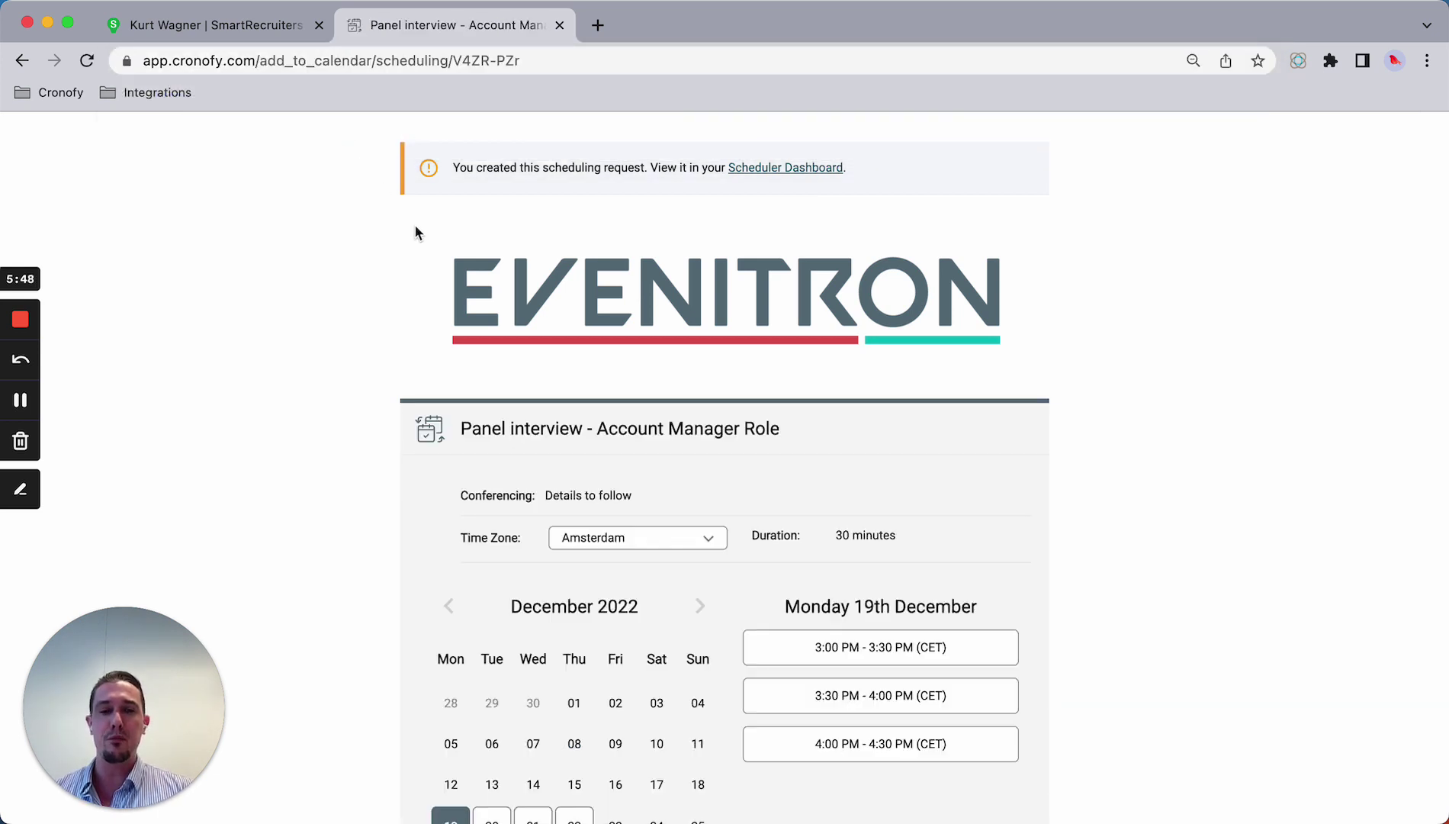
Book the panel interview for Thursday 22 December, 3:30–4:00 PM.
{"action": "scroll", "coordinate": [414, 229], "scroll_direction": "down", "scroll_amount": 3}
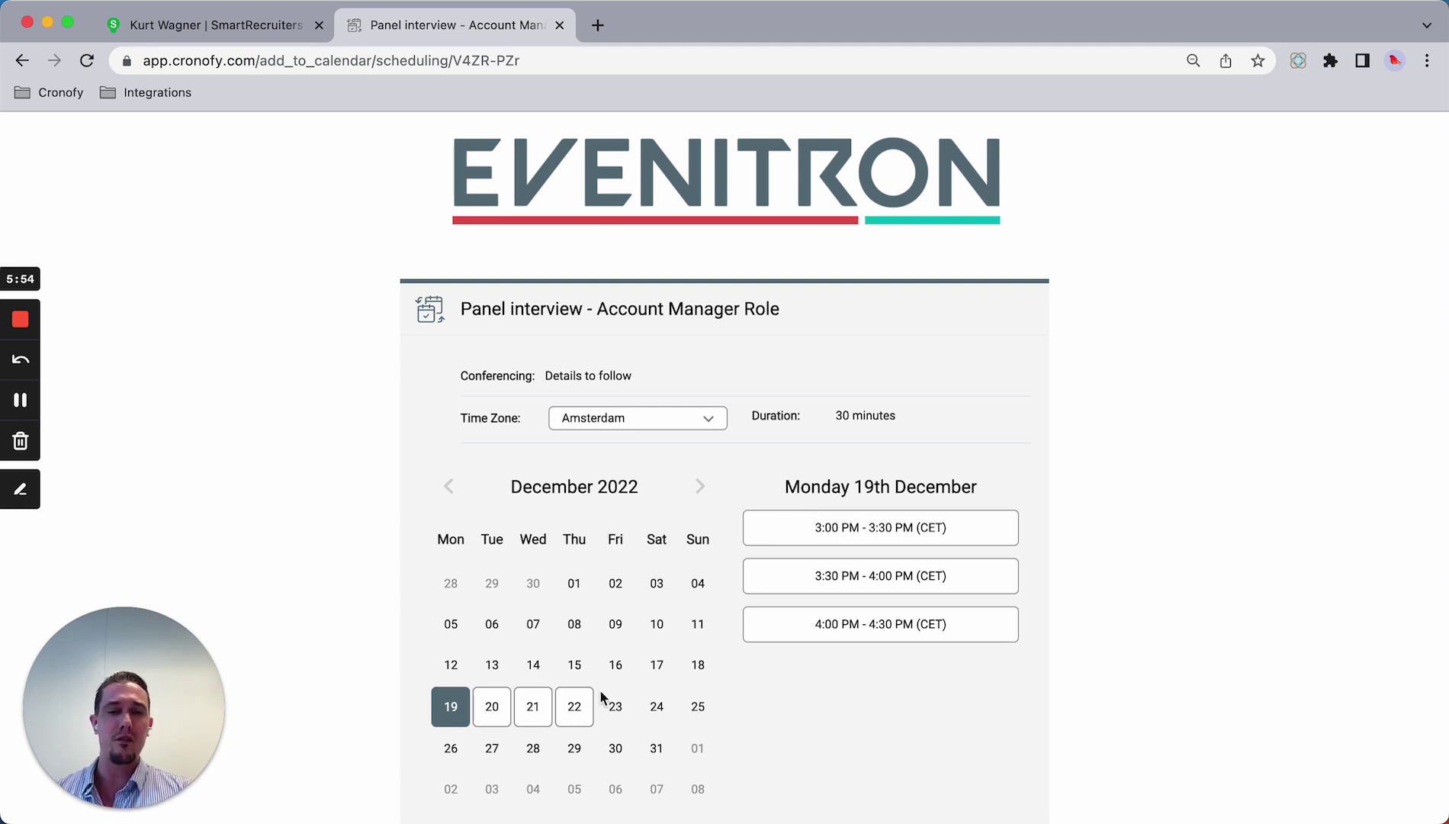
{"action": "left_click", "coordinate": [536, 711]}
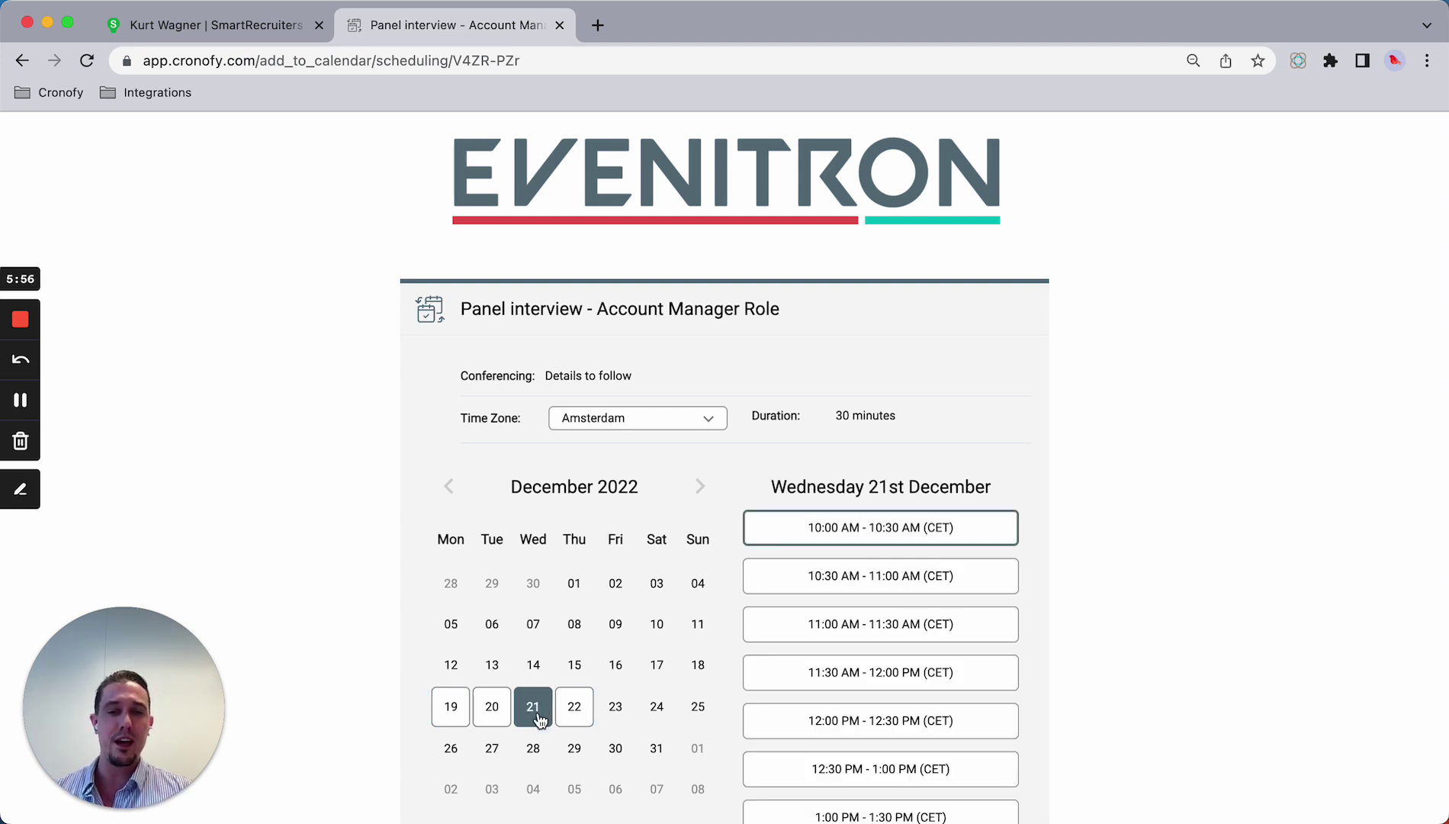
{"action": "left_click", "coordinate": [576, 710]}
{"action": "scroll", "coordinate": [820, 710], "scroll_direction": "down", "scroll_amount": 5}
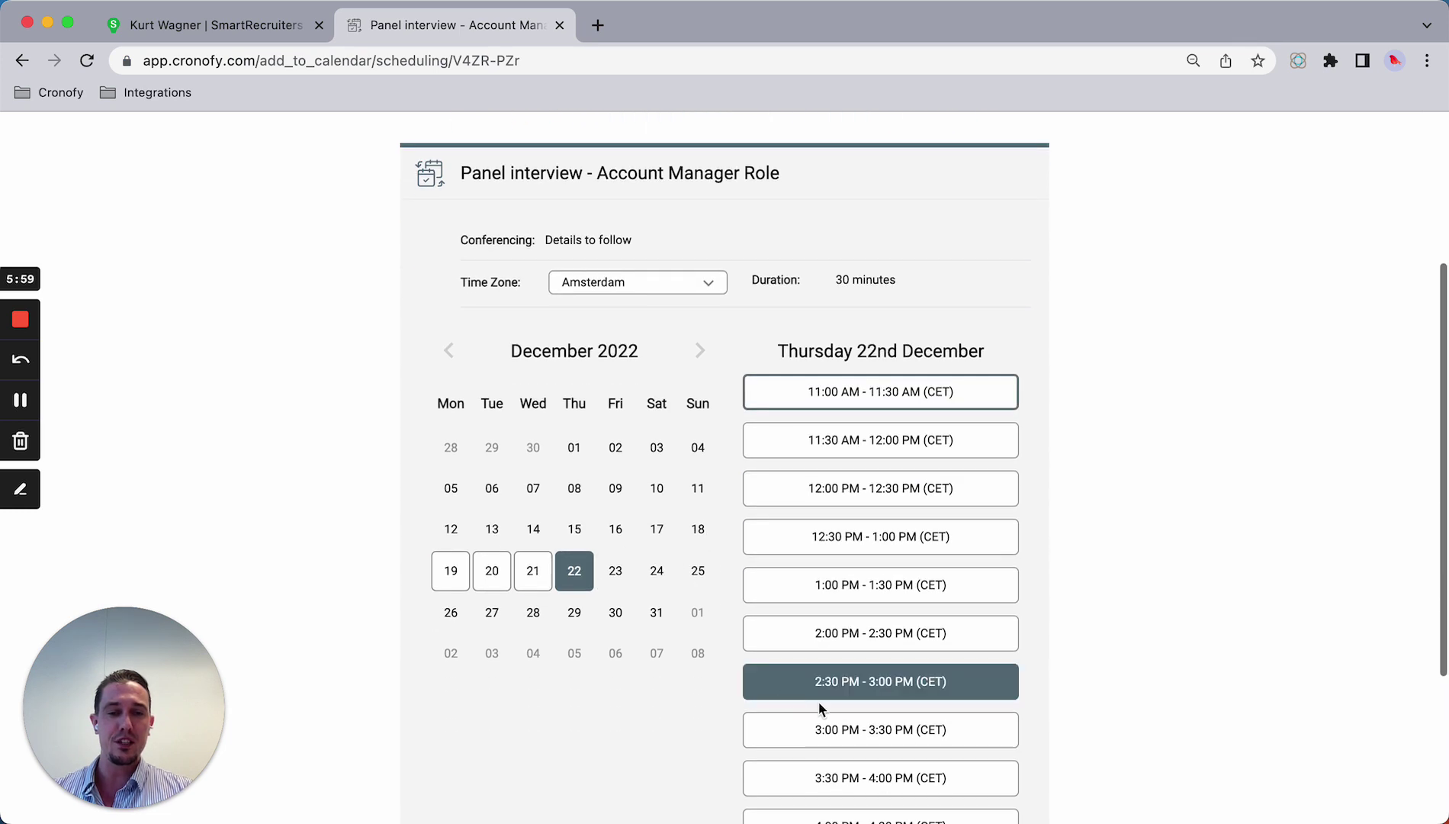
{"action": "left_click", "coordinate": [826, 713]}
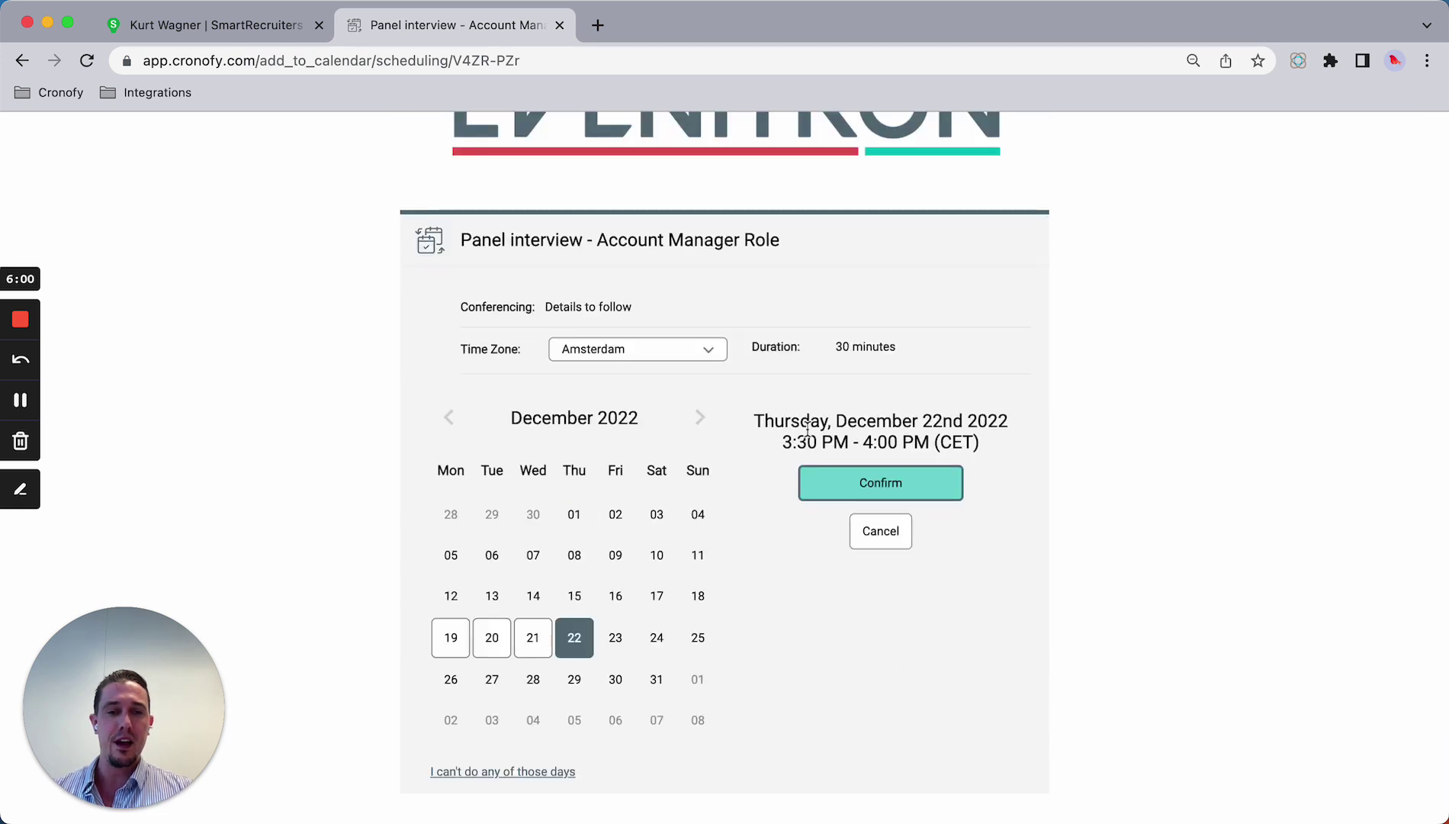
{"action": "left_click", "coordinate": [820, 495]}
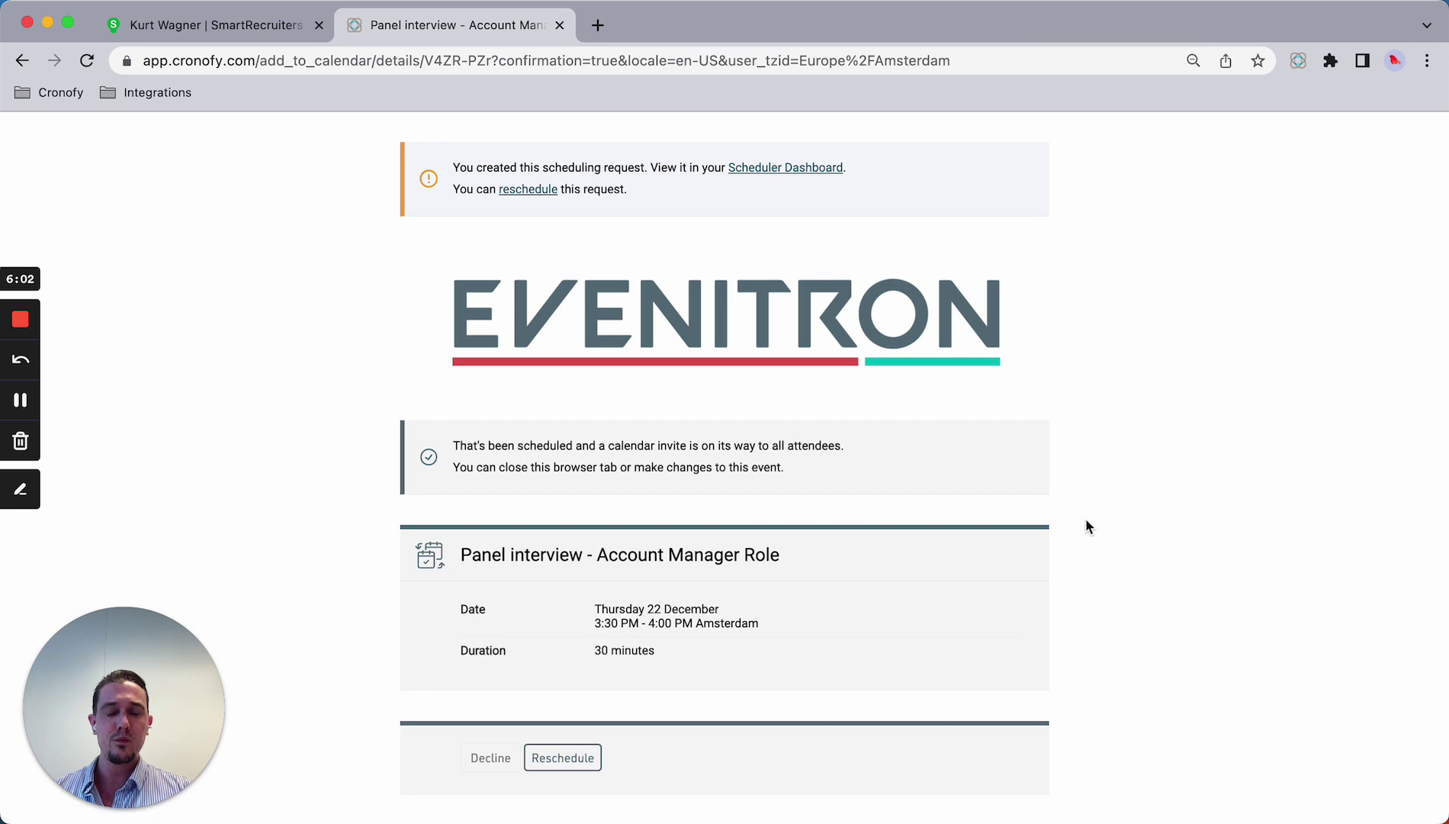
Refresh the candidate's Interviews tab to reveal the new December 22, 3:30–4:00 PM panel interview.
{"action": "left_click", "coordinate": [210, 27]}
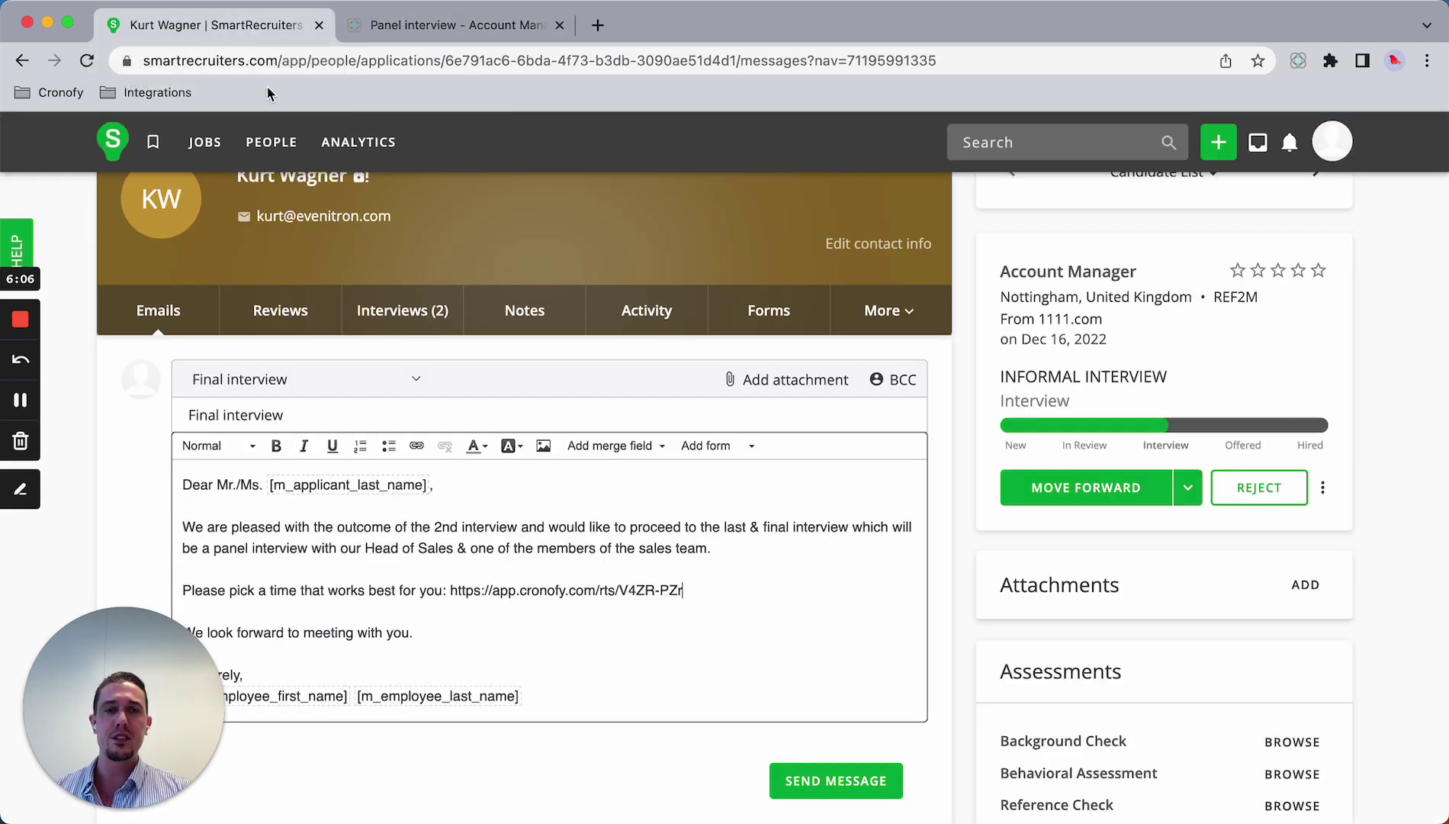
{"action": "left_click", "coordinate": [418, 317]}
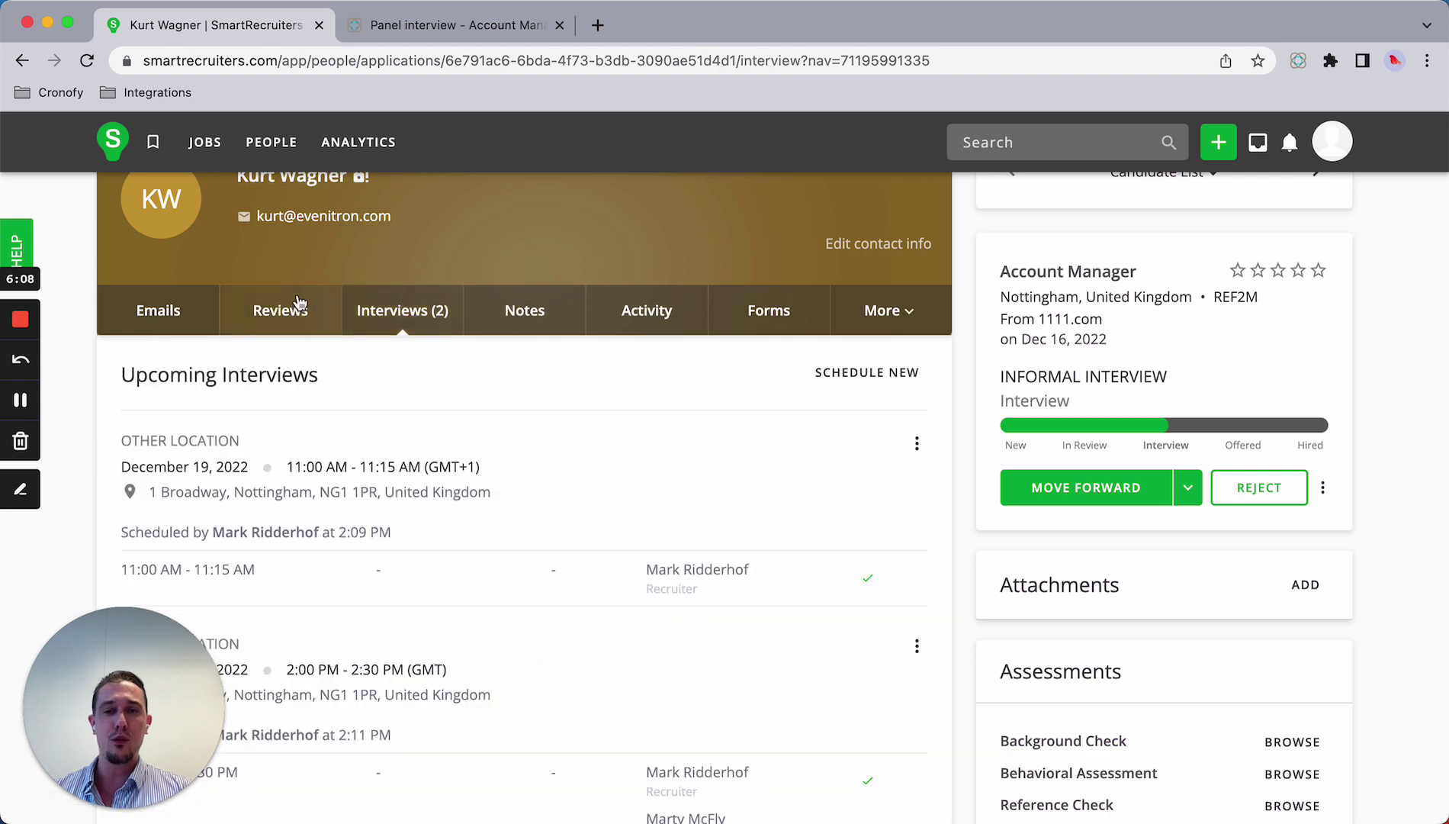
{"action": "left_click", "coordinate": [84, 61]}
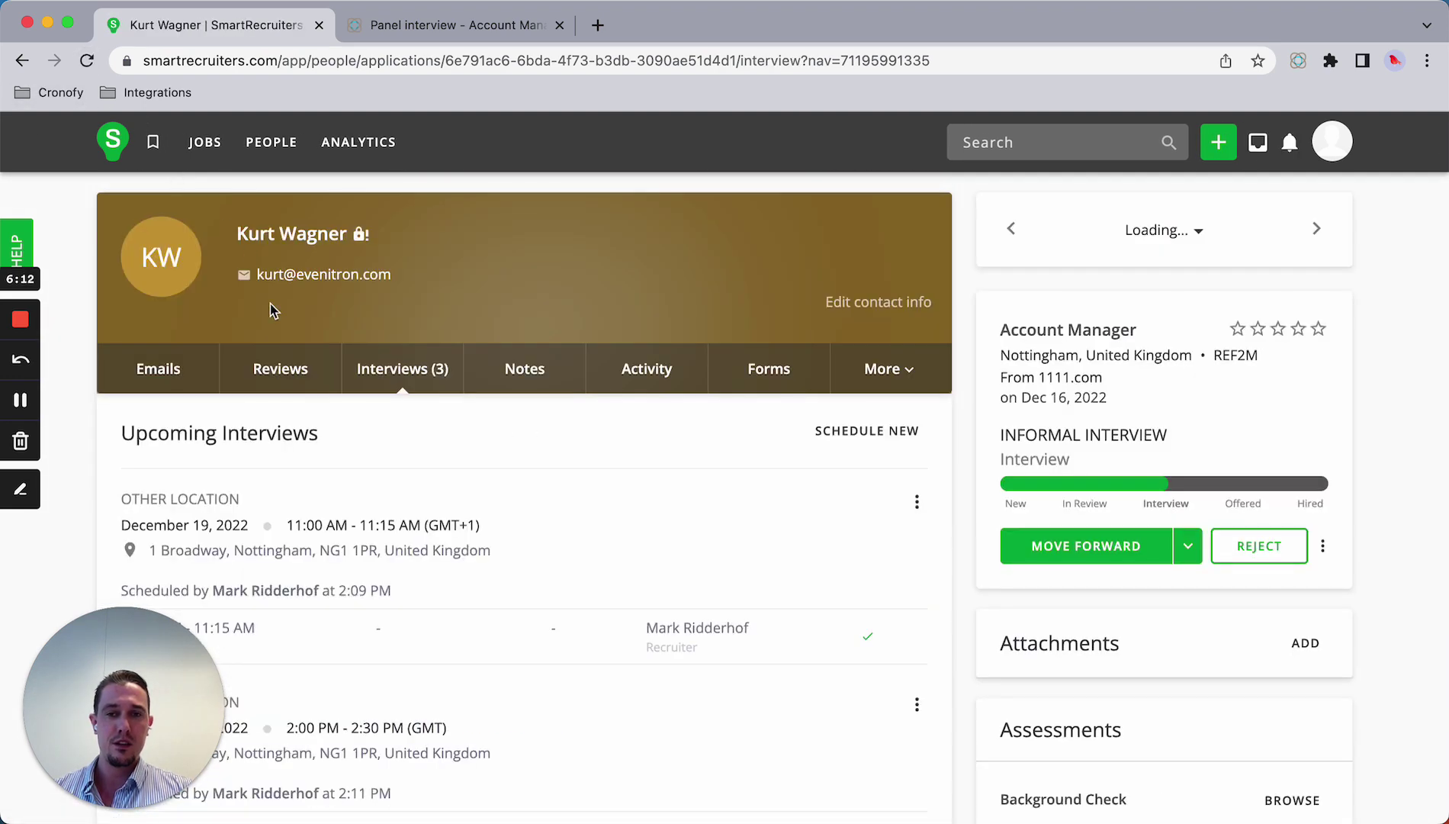
{"action": "scroll", "coordinate": [275, 313], "scroll_direction": "down", "scroll_amount": 6}
{"action": "scroll", "coordinate": [290, 333], "scroll_direction": "down", "scroll_amount": 2}
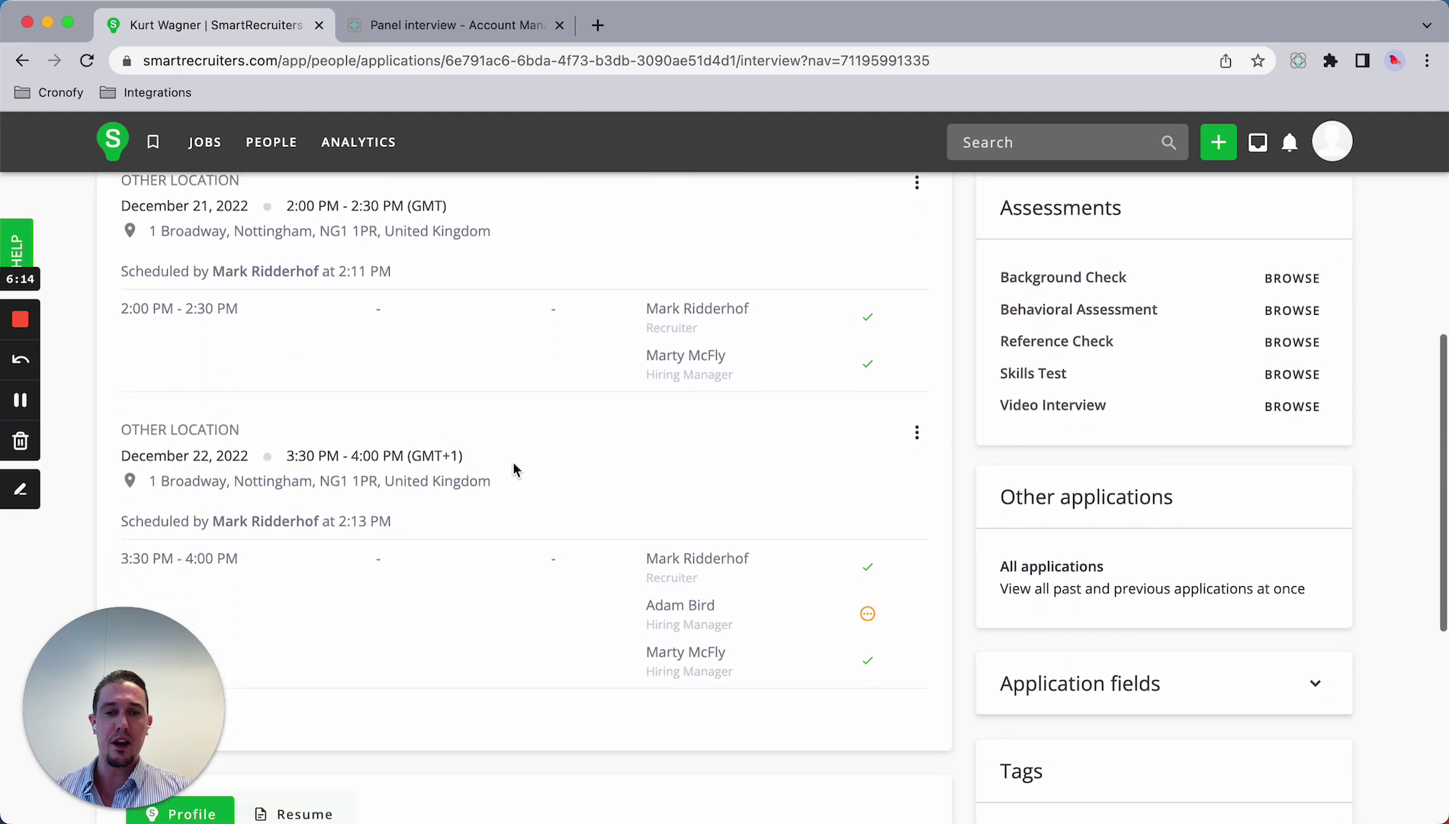